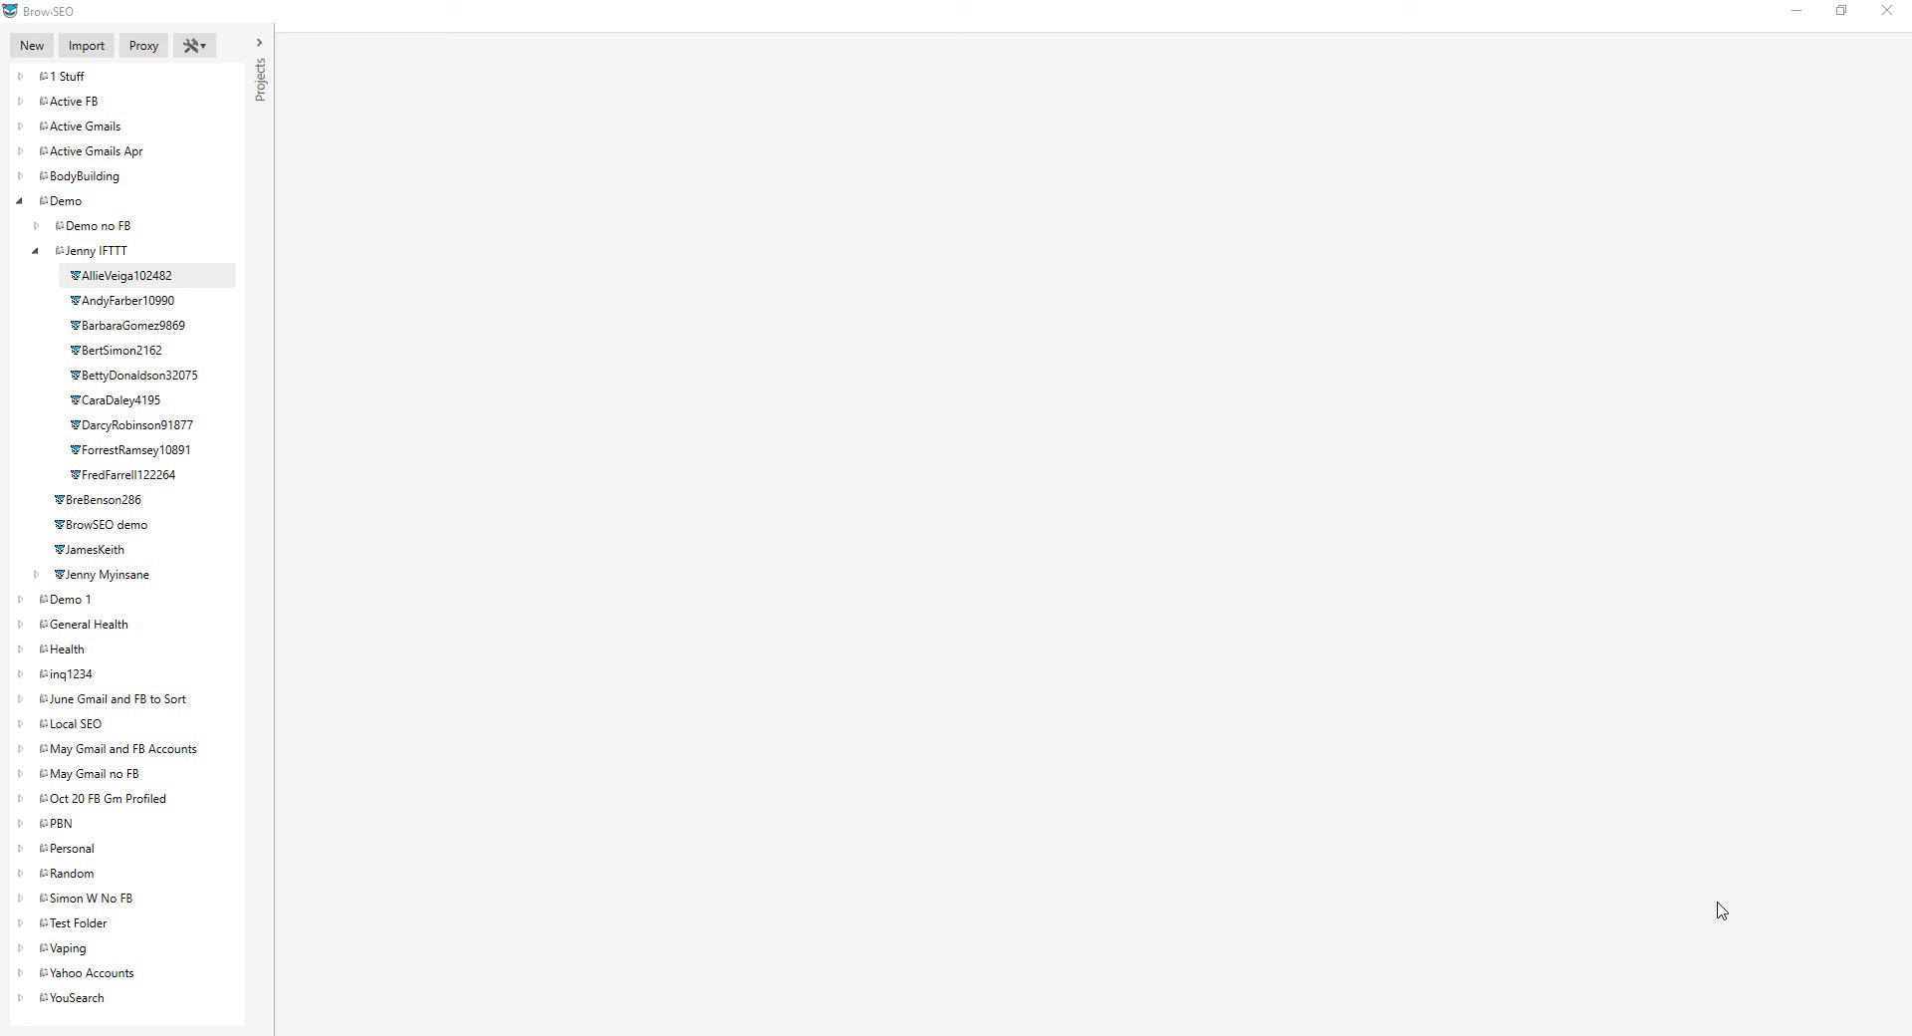
Bring the Manage YouTube Accounts dialog forward and close it to reach the main menu
{"action": "left_click", "coordinate": [1559, 976]}
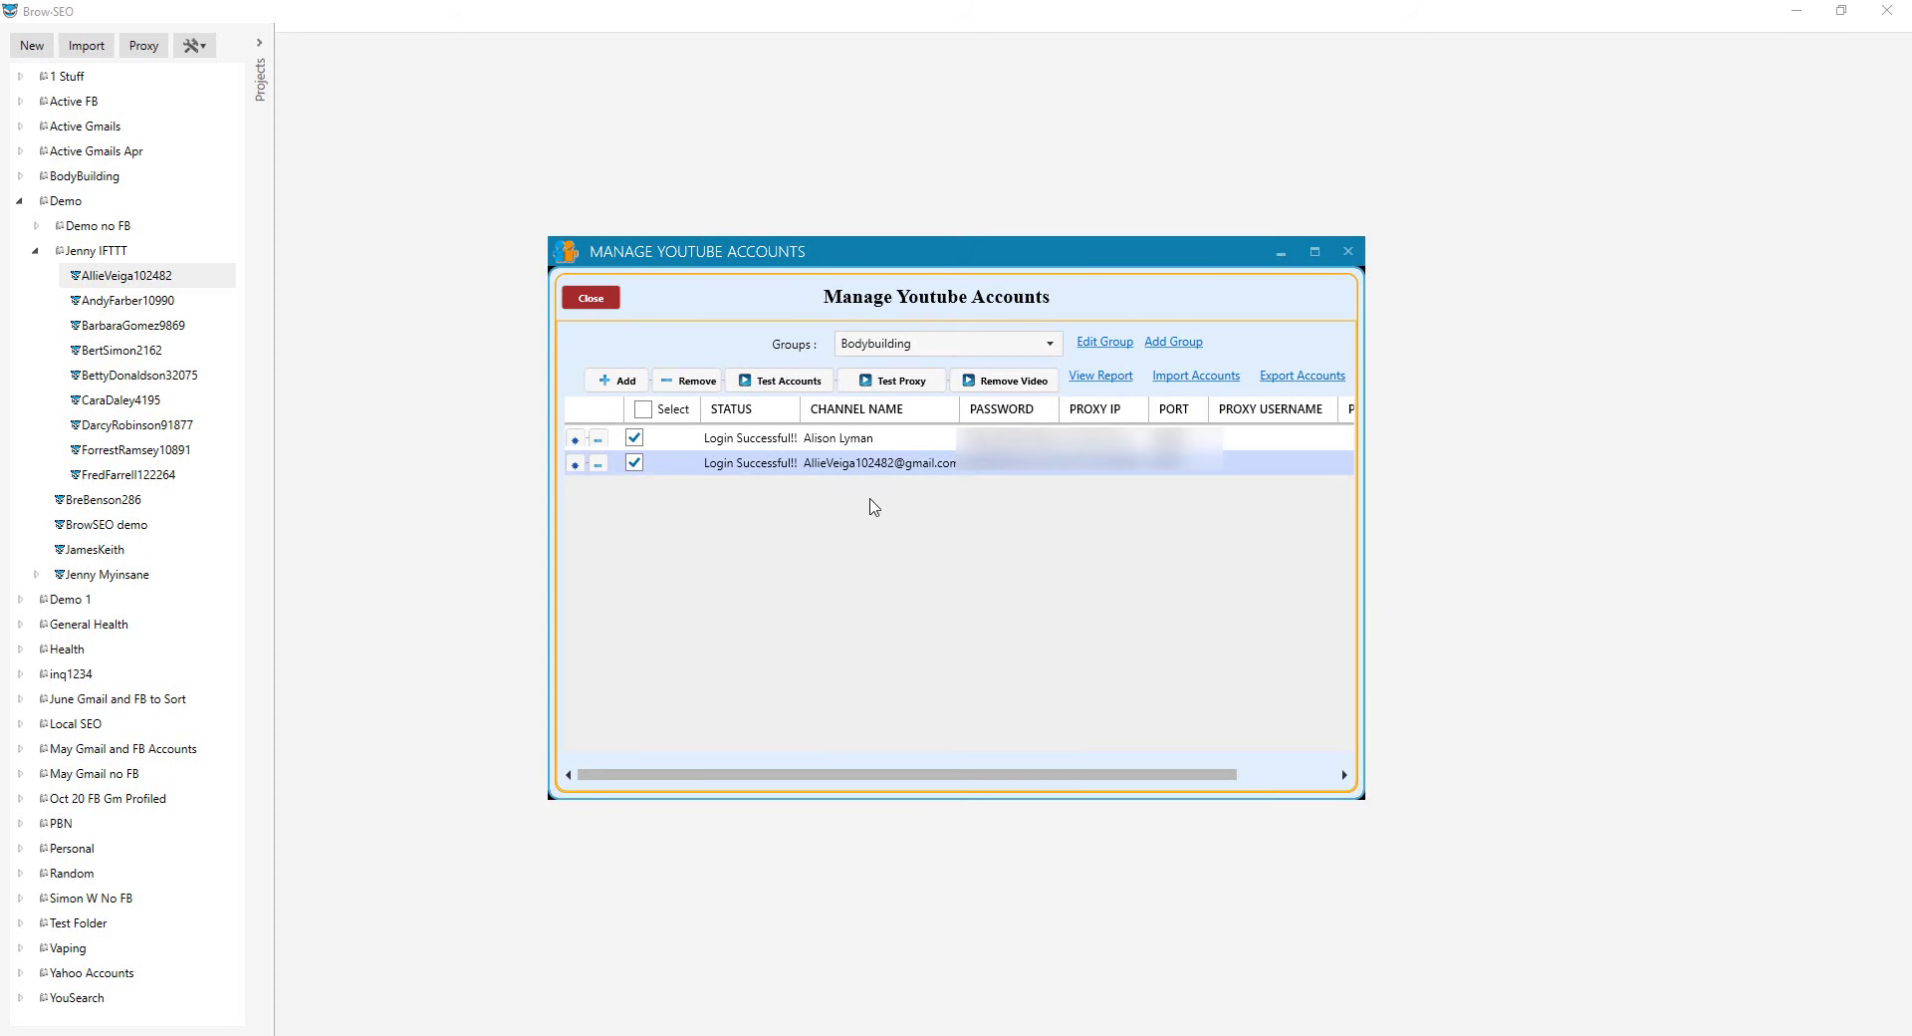
{"action": "left_click", "coordinate": [1380, 265]}
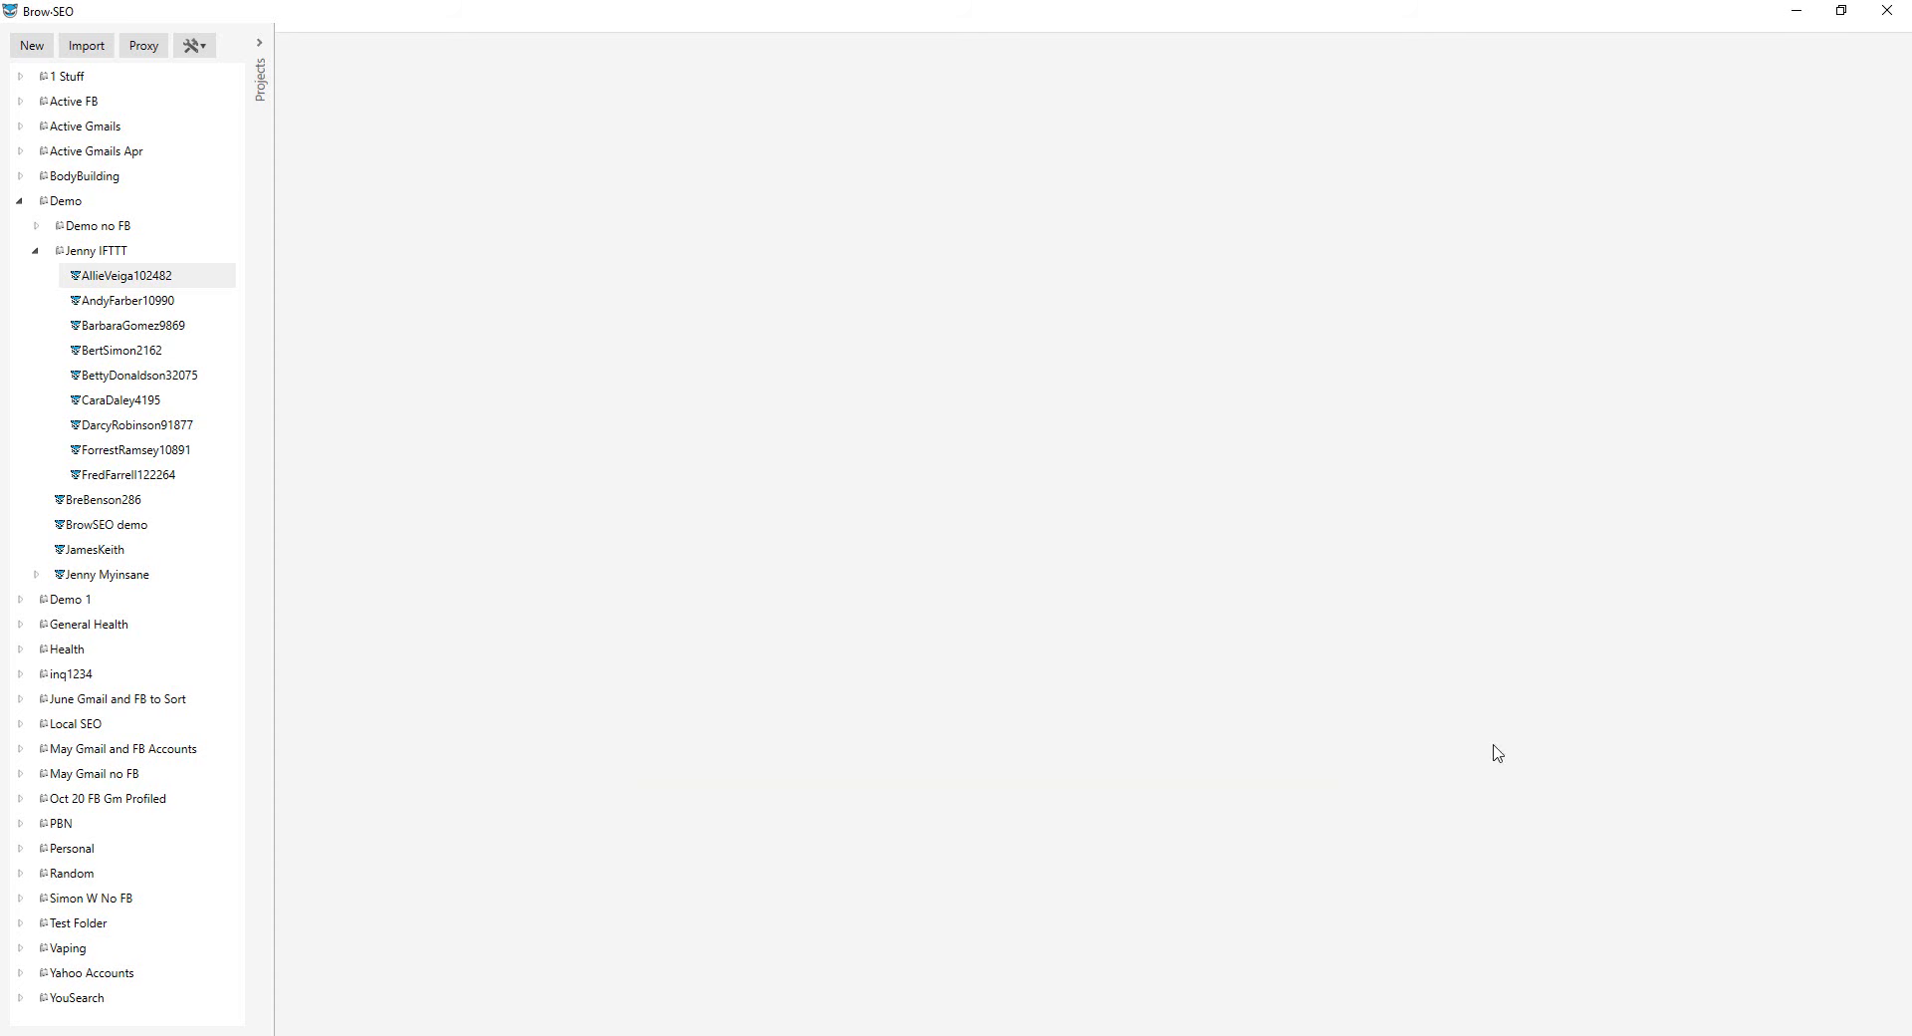
{"action": "left_click", "coordinate": [1603, 1026]}
Close the Video Keyword Prospector accounts window to uncover the BrowSEO profile list
{"action": "left_click", "coordinate": [590, 297]}
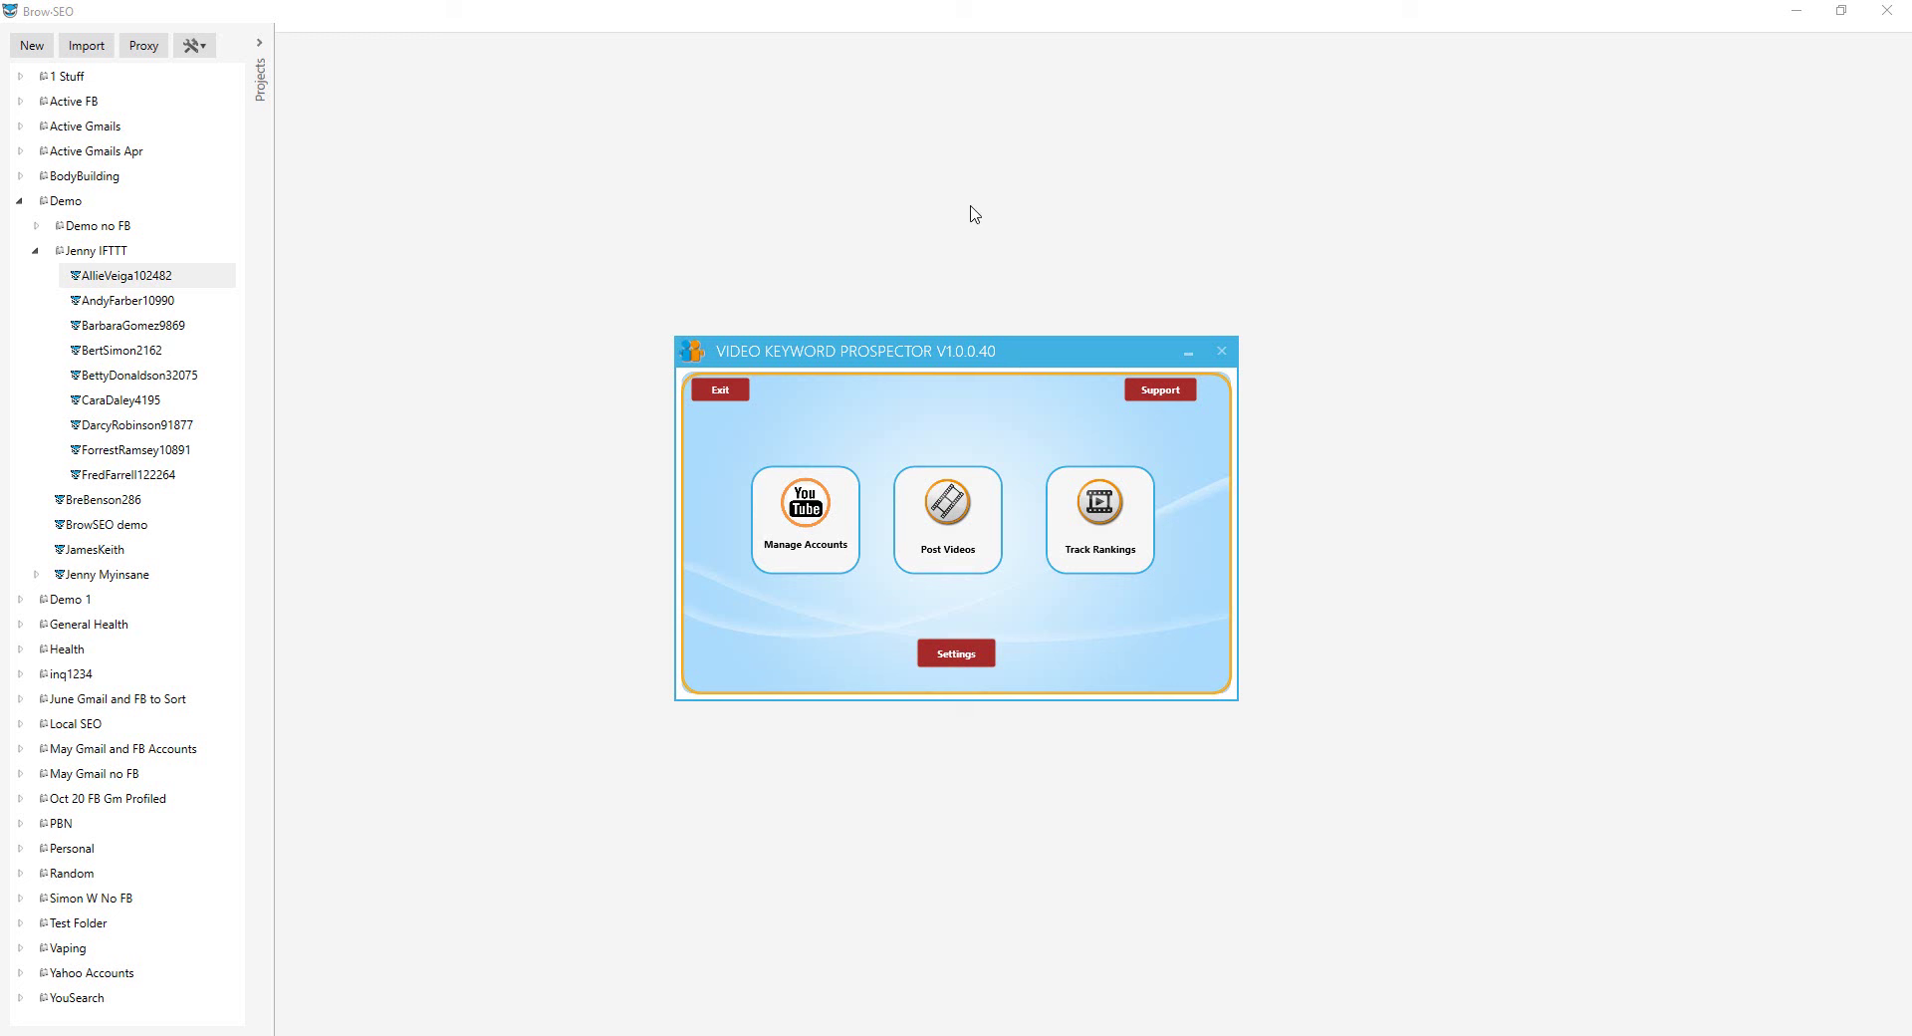
{"action": "double_click", "coordinate": [125, 302]}
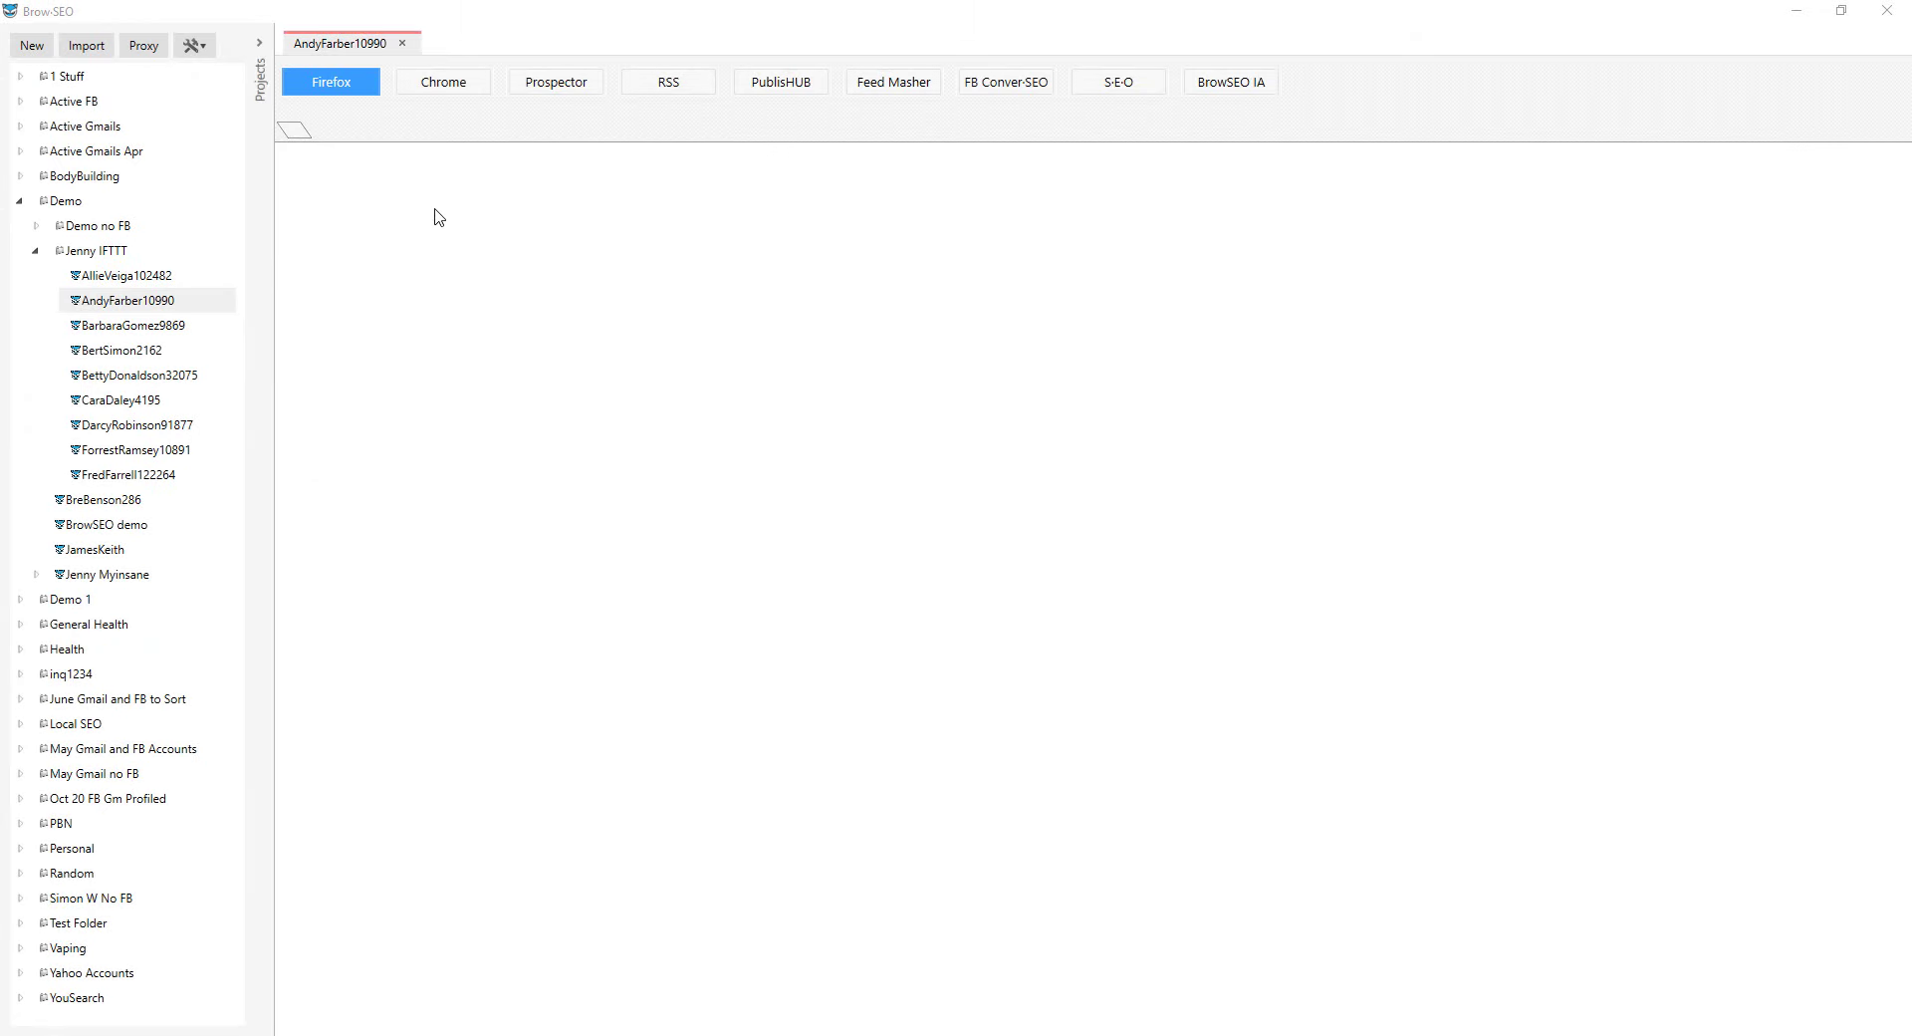
{"action": "left_click", "coordinate": [289, 135]}
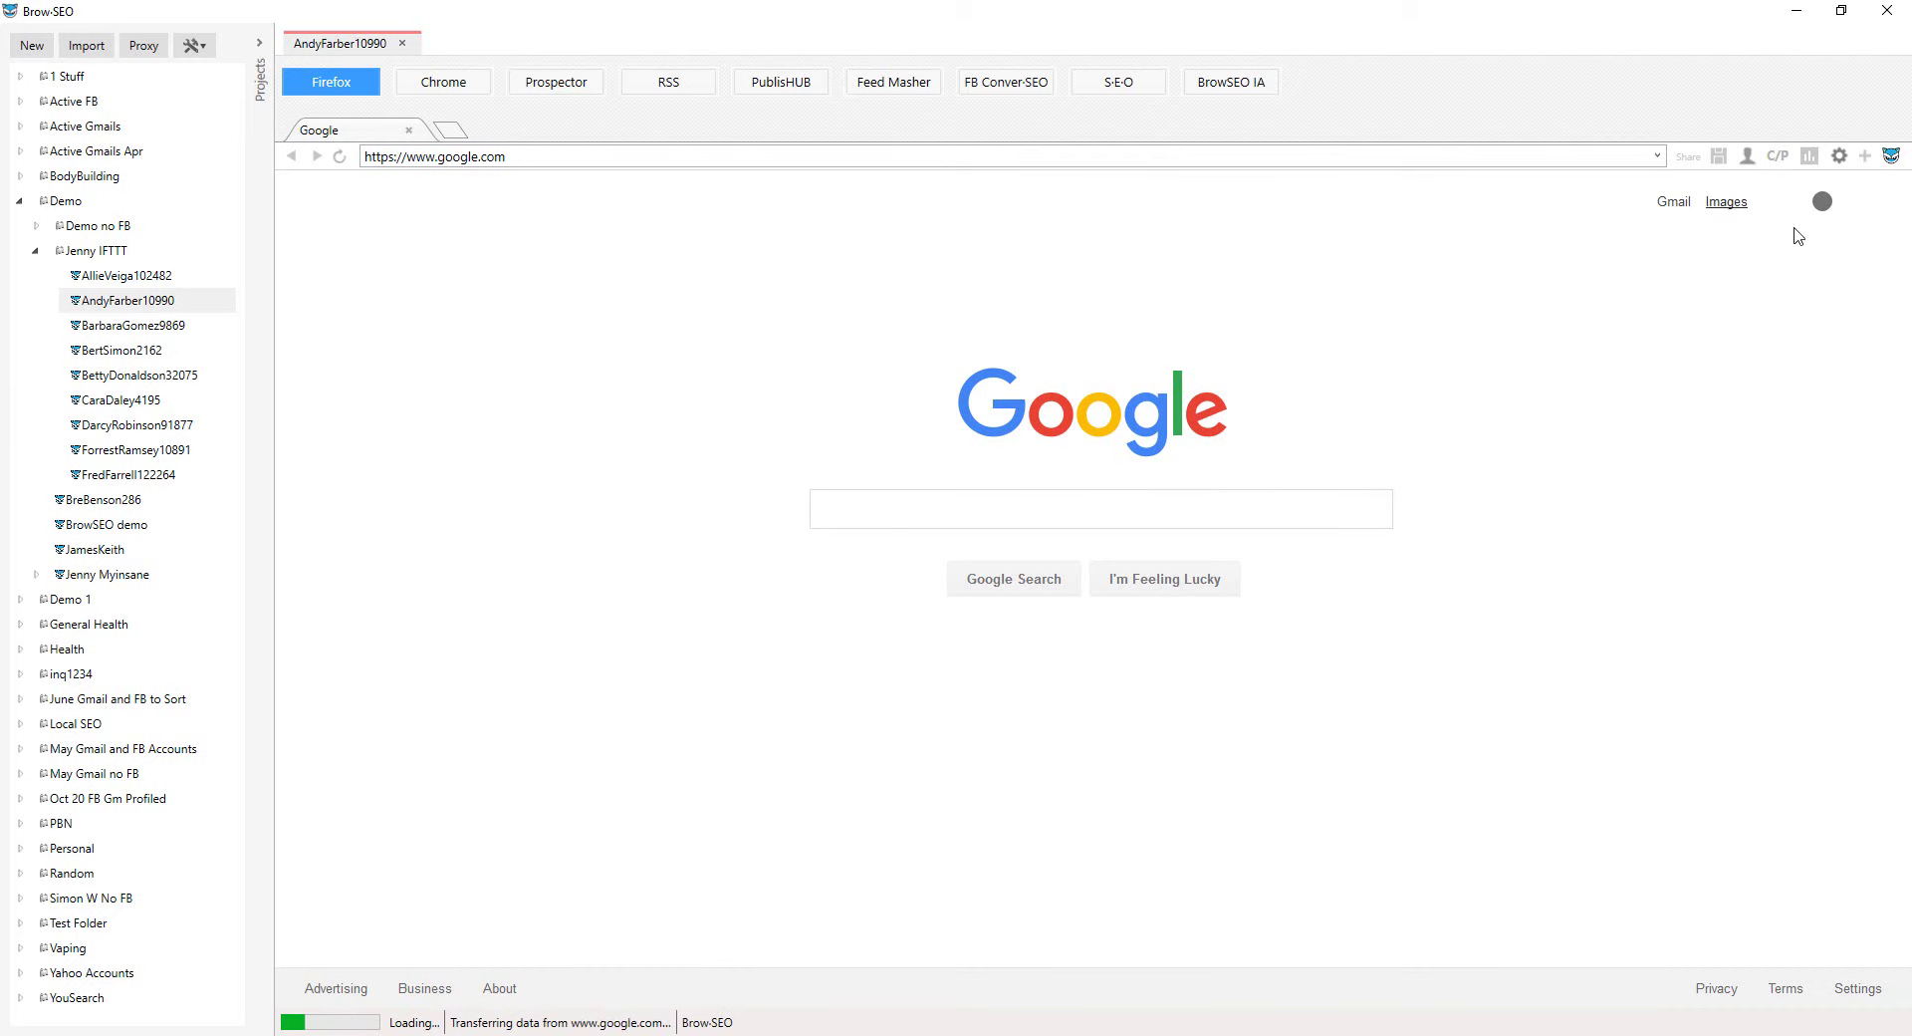
{"action": "left_click", "coordinate": [1776, 209]}
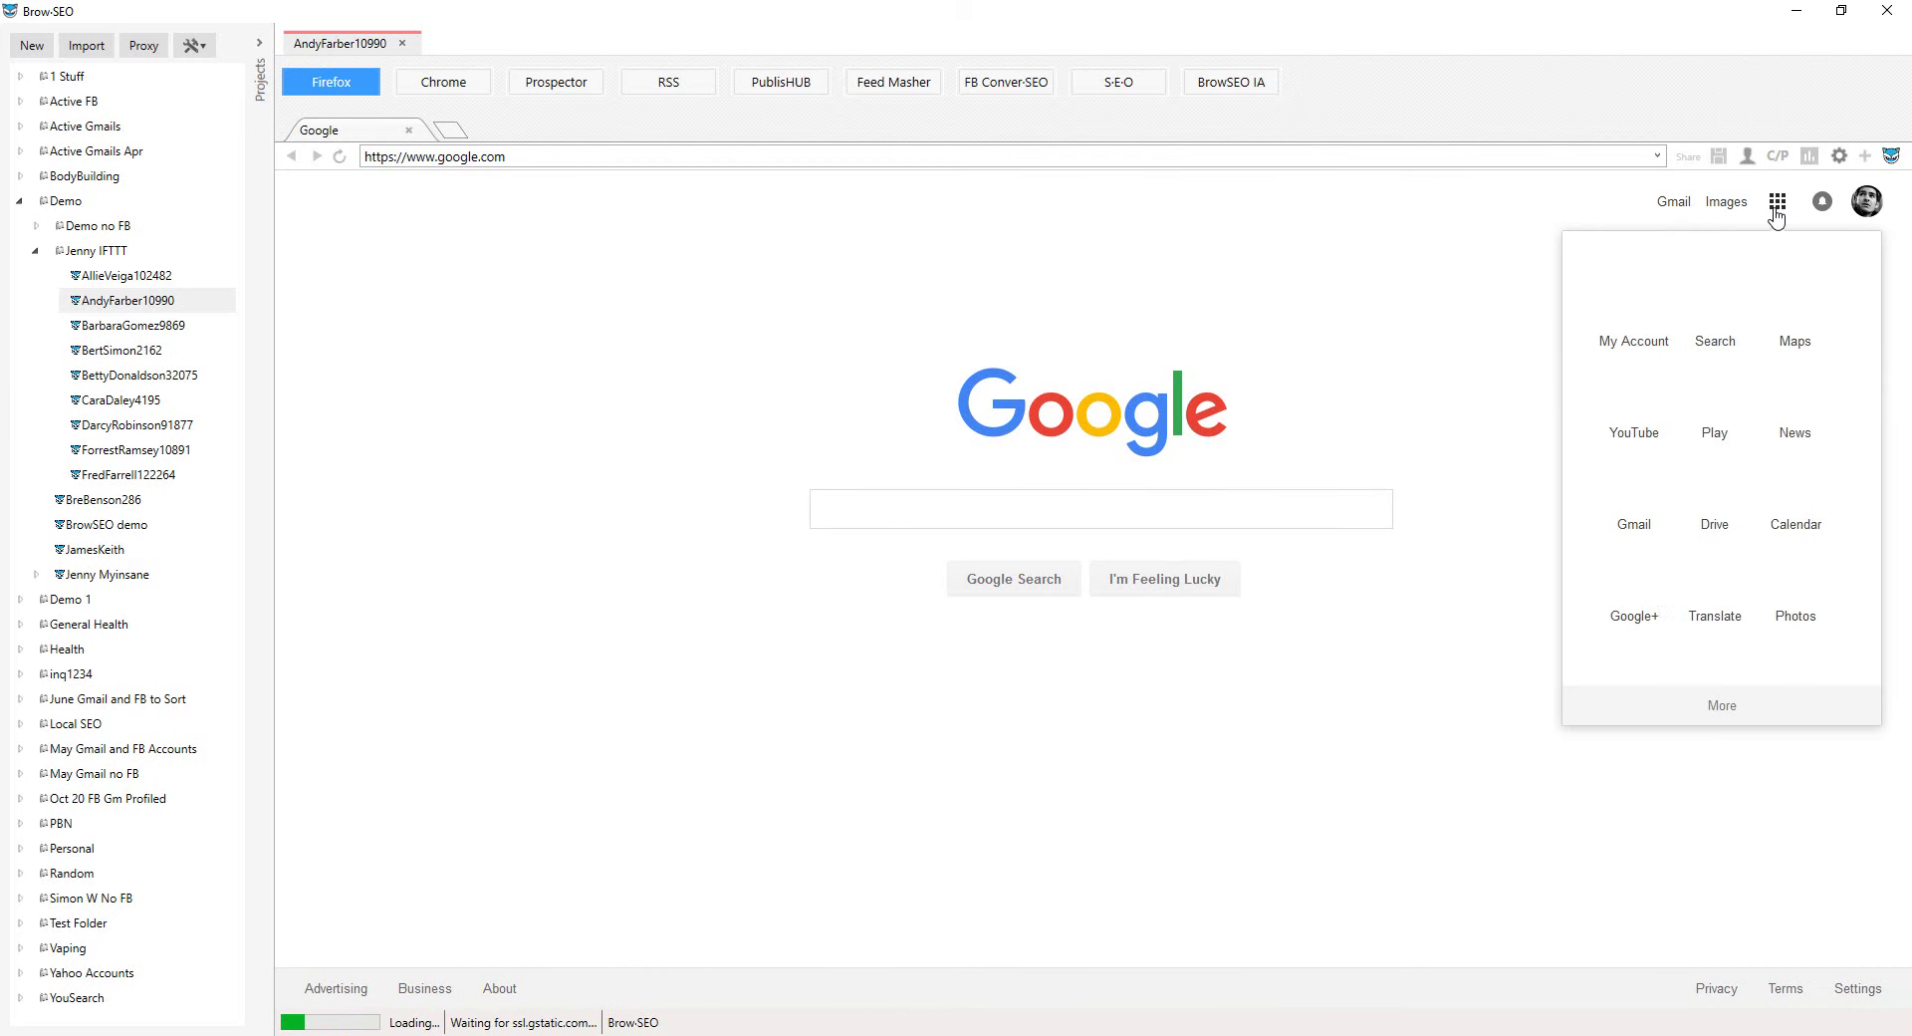
{"action": "left_click", "coordinate": [1649, 411]}
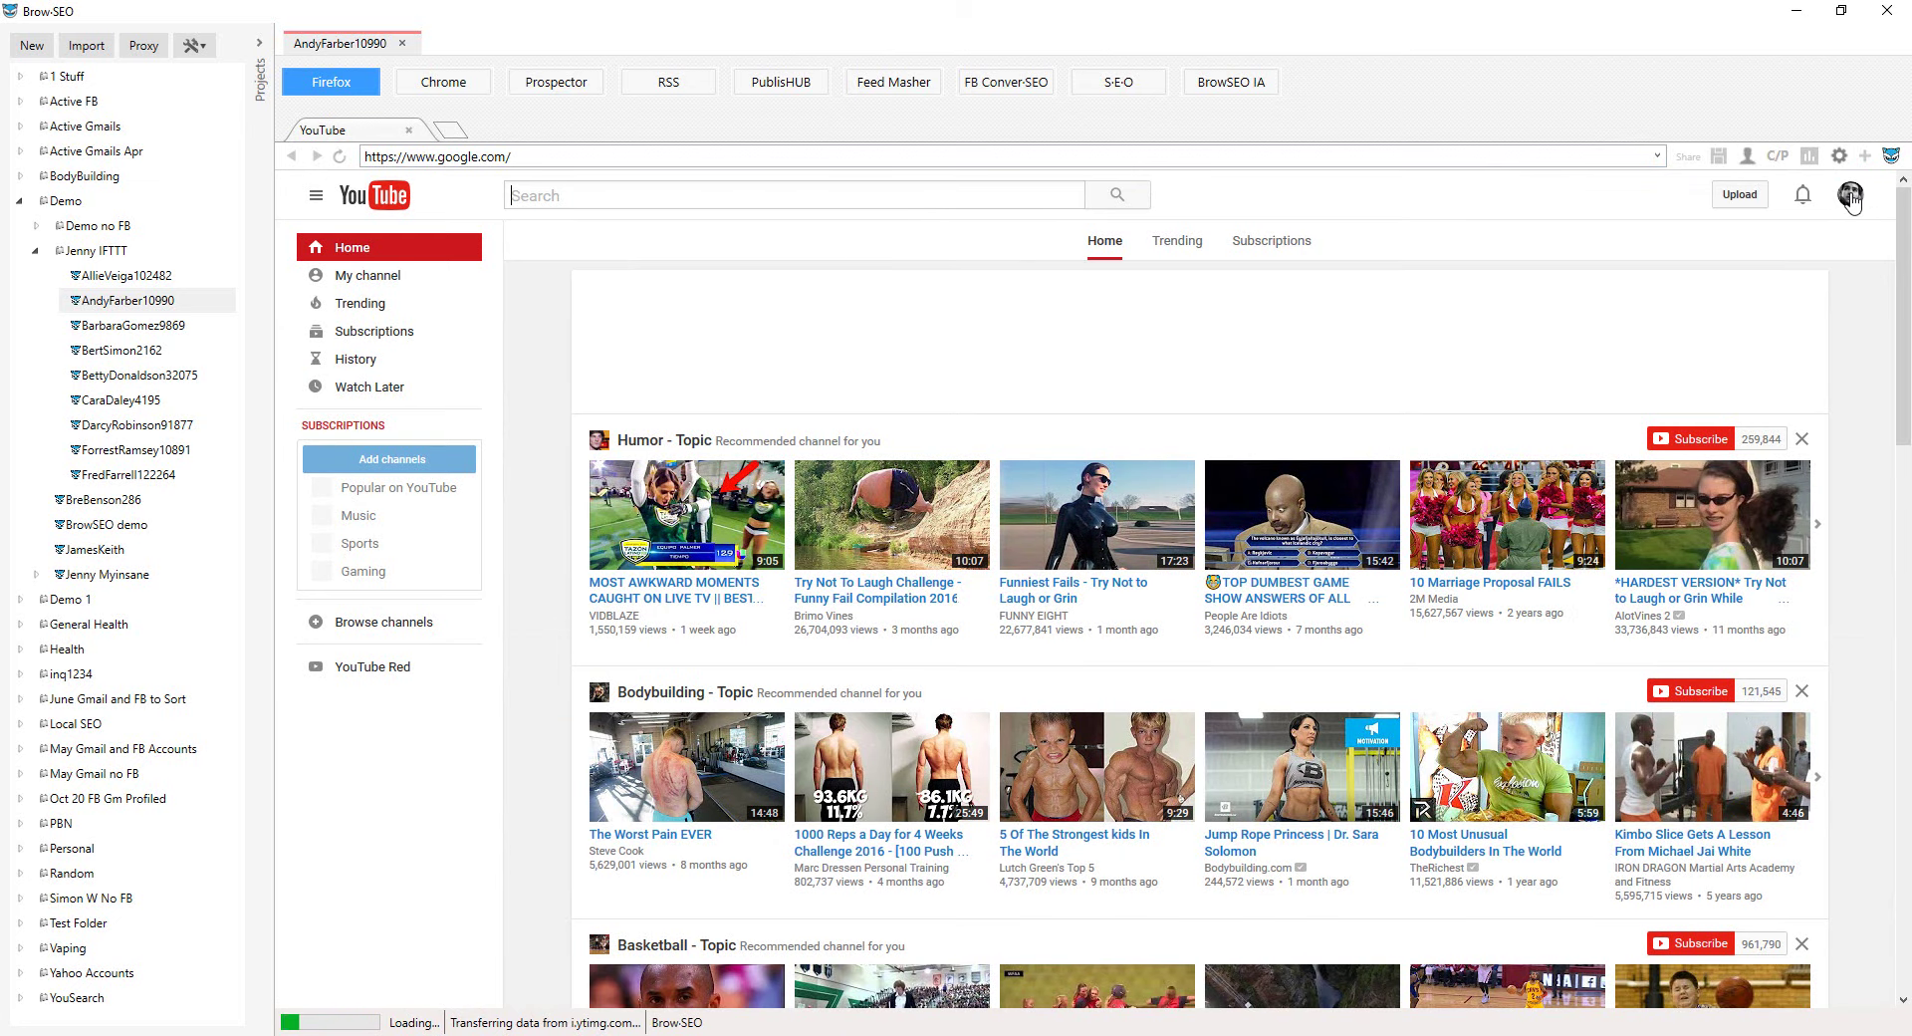
Subscribe the account to the Bodybuilding - Topic and Humor - Topic channels, then select the address bar
{"action": "left_click", "coordinate": [1753, 203]}
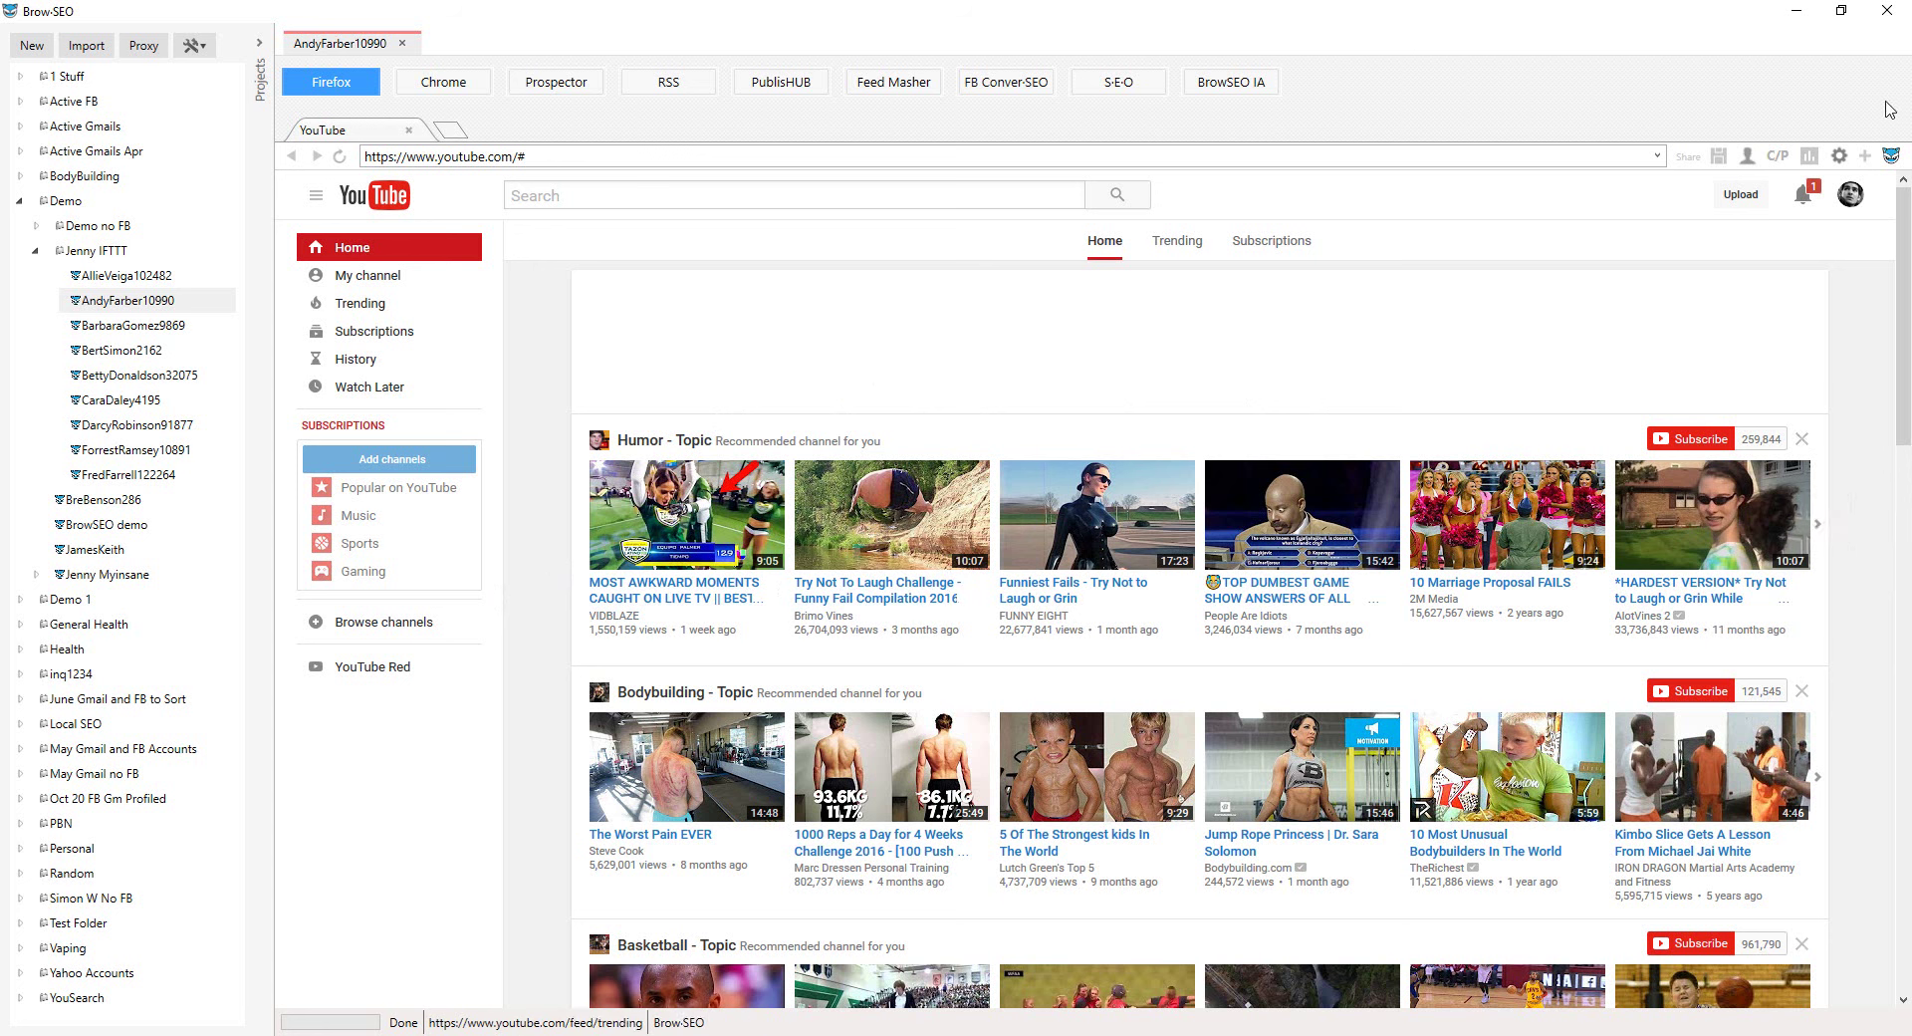
{"action": "left_click", "coordinate": [1802, 196]}
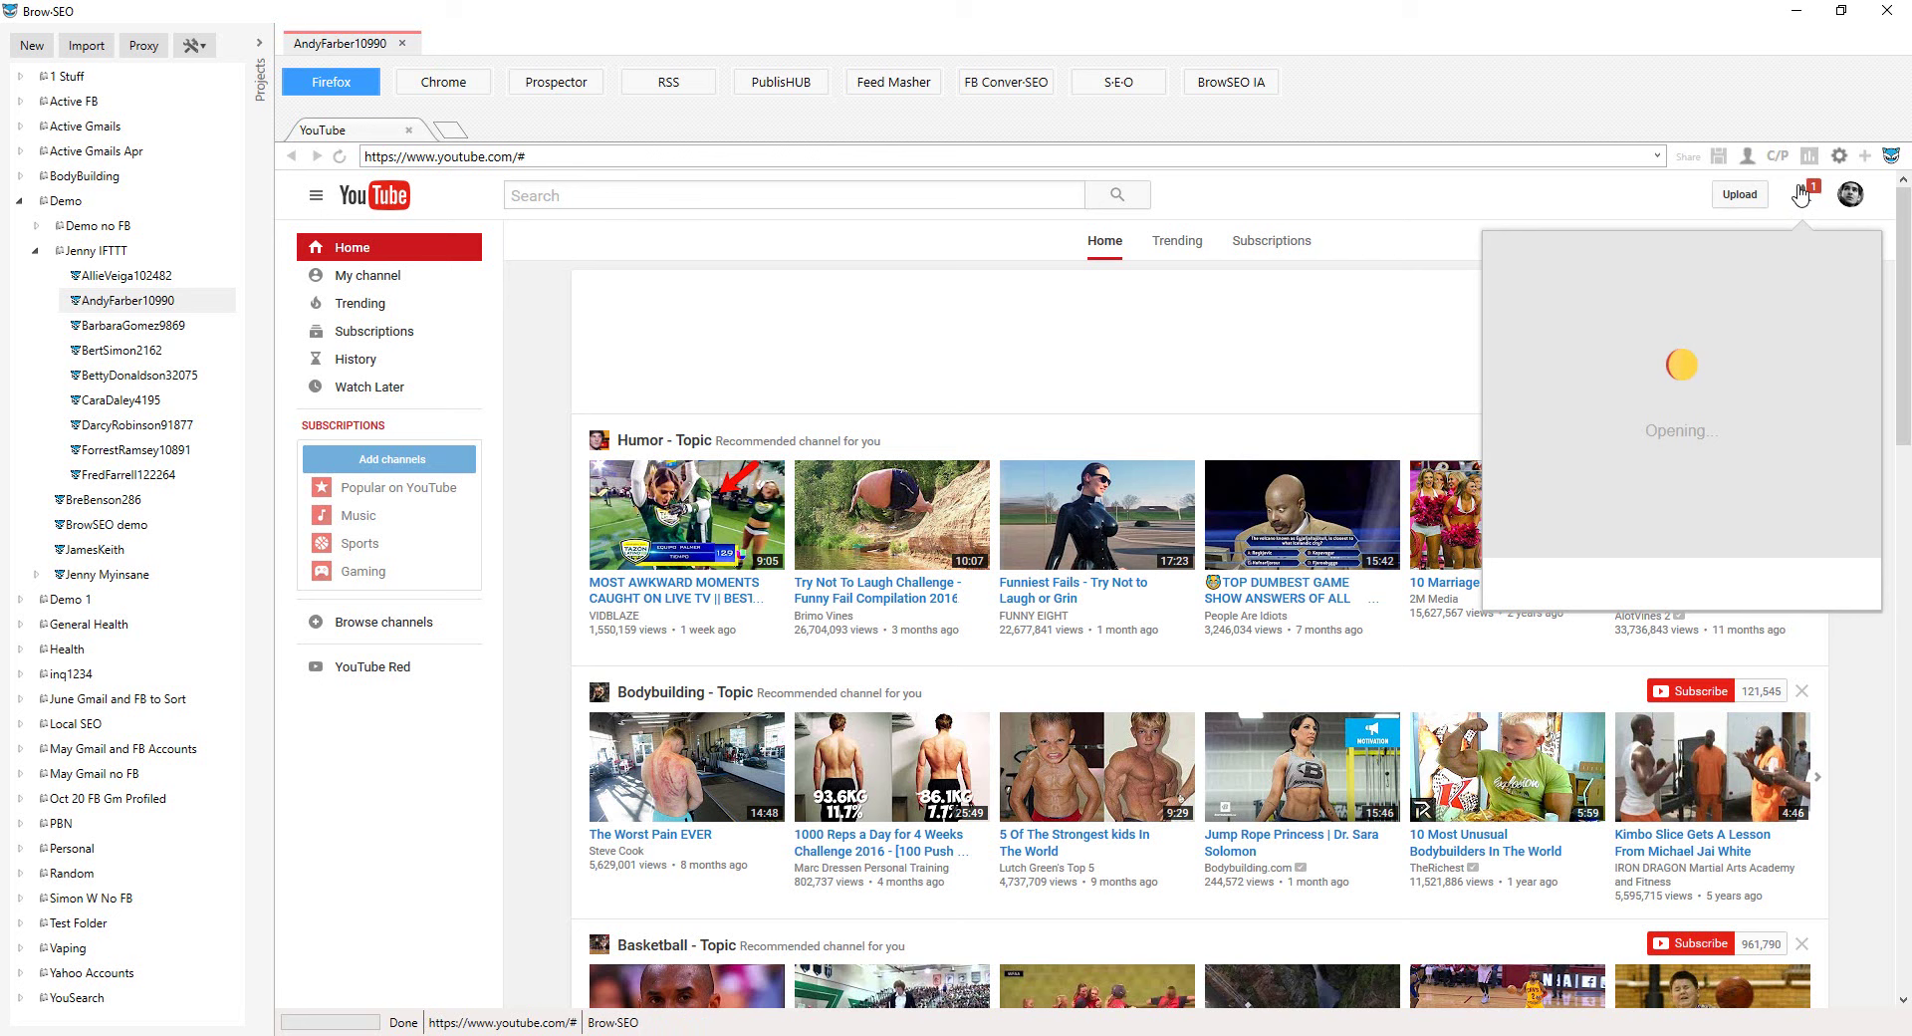
{"action": "left_click", "coordinate": [1802, 195]}
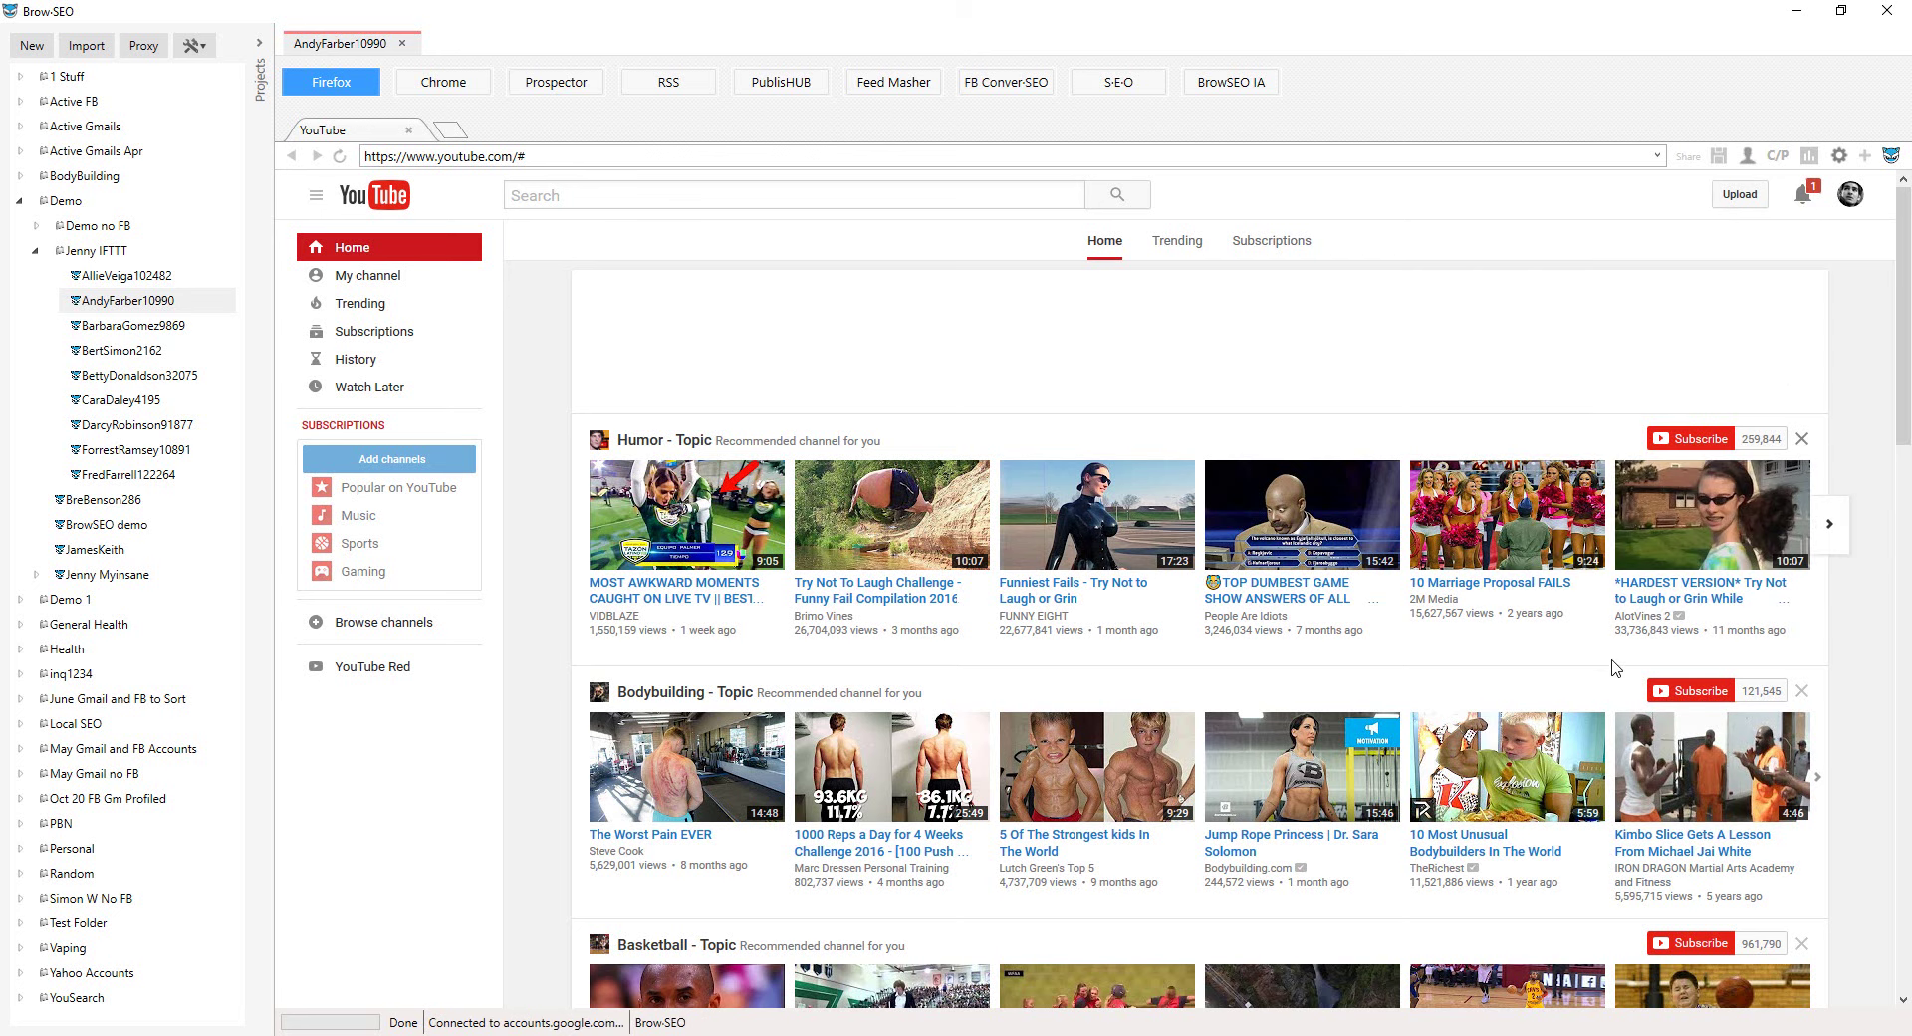
{"action": "left_click", "coordinate": [1698, 695]}
{"action": "left_click", "coordinate": [1692, 446]}
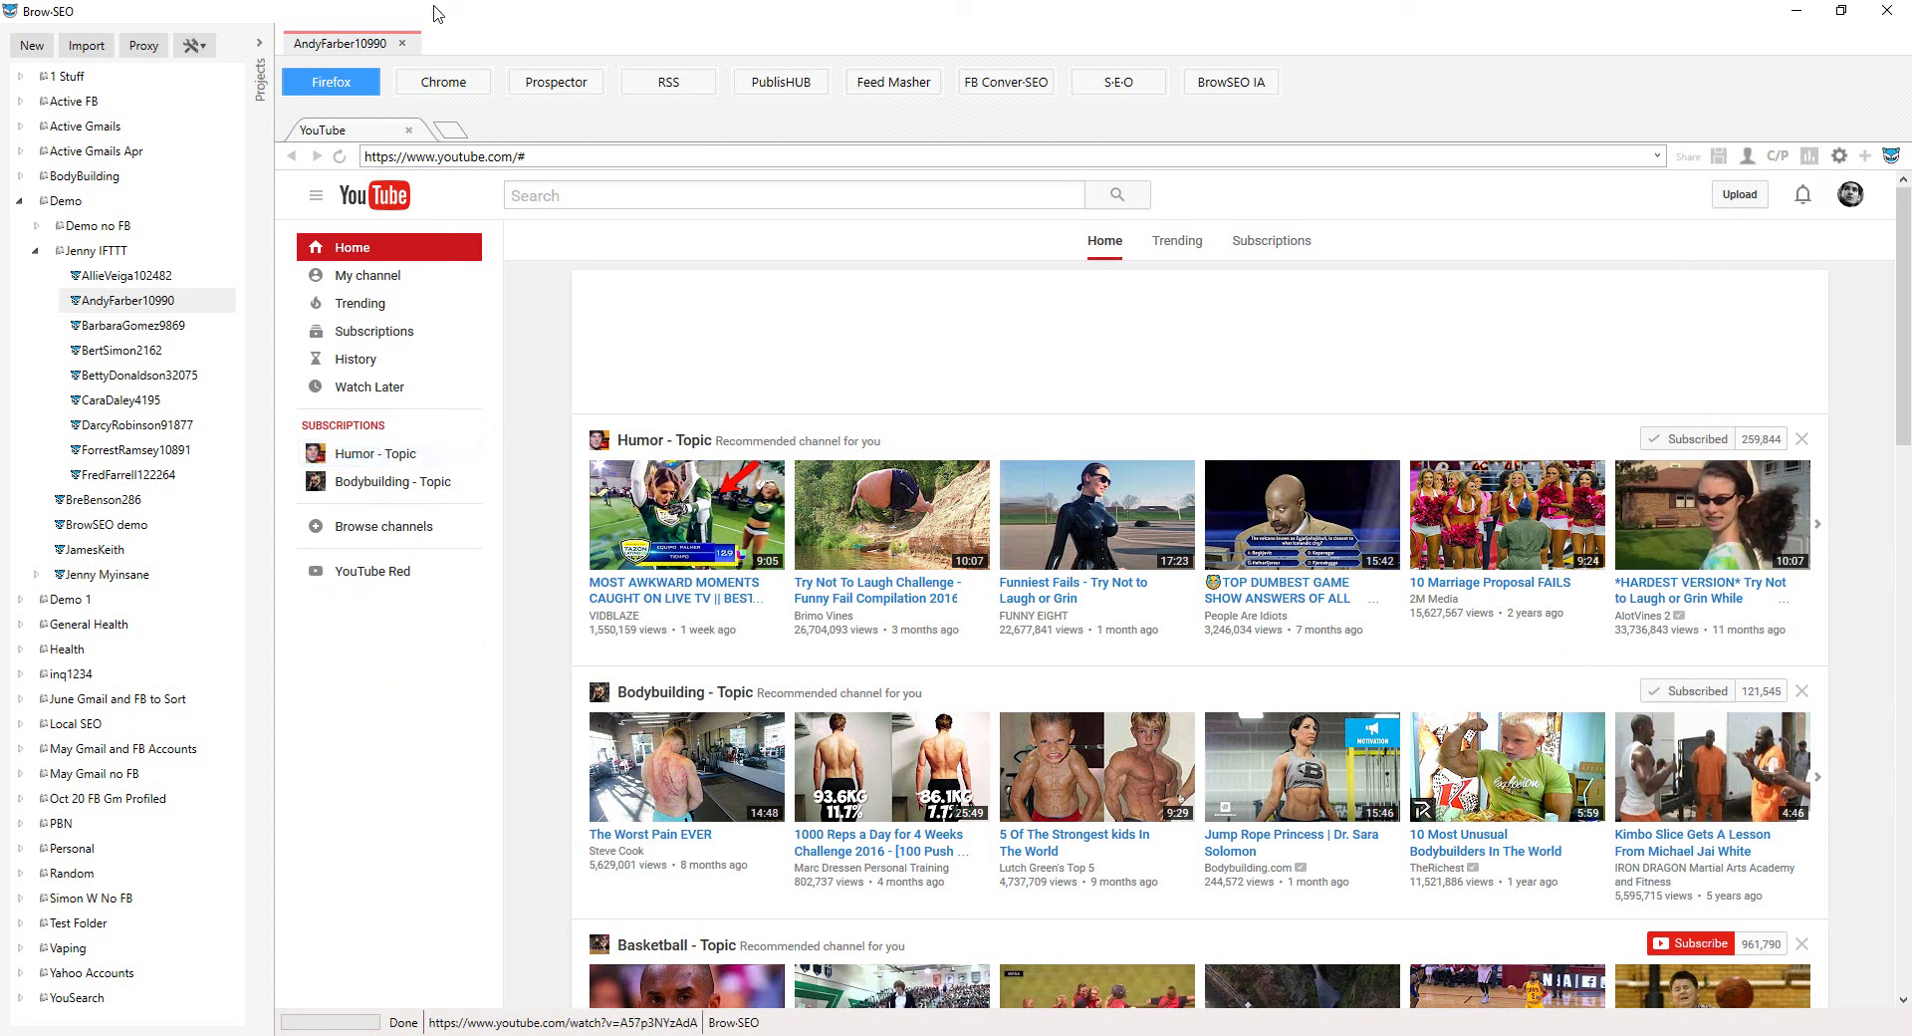
{"action": "left_click", "coordinate": [464, 159]}
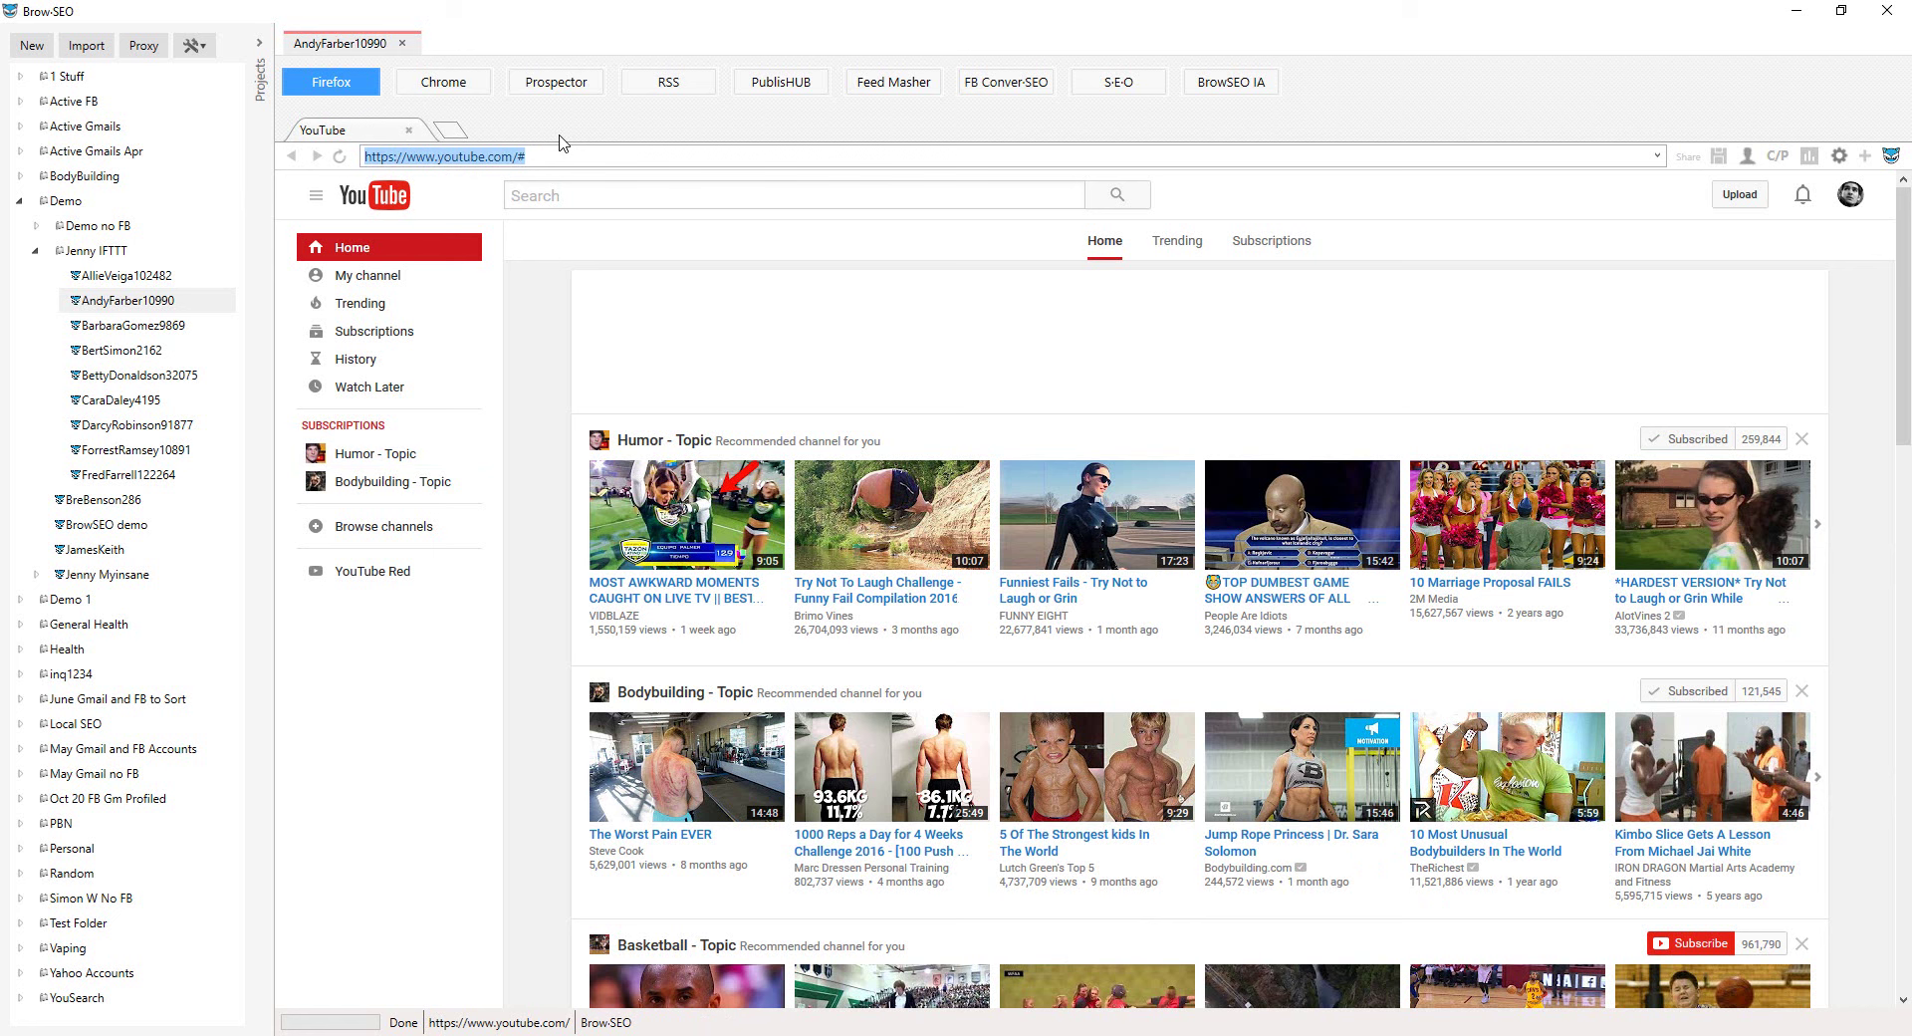
Search Google for 'google developer console' in a new tab
{"action": "left_click", "coordinate": [450, 131]}
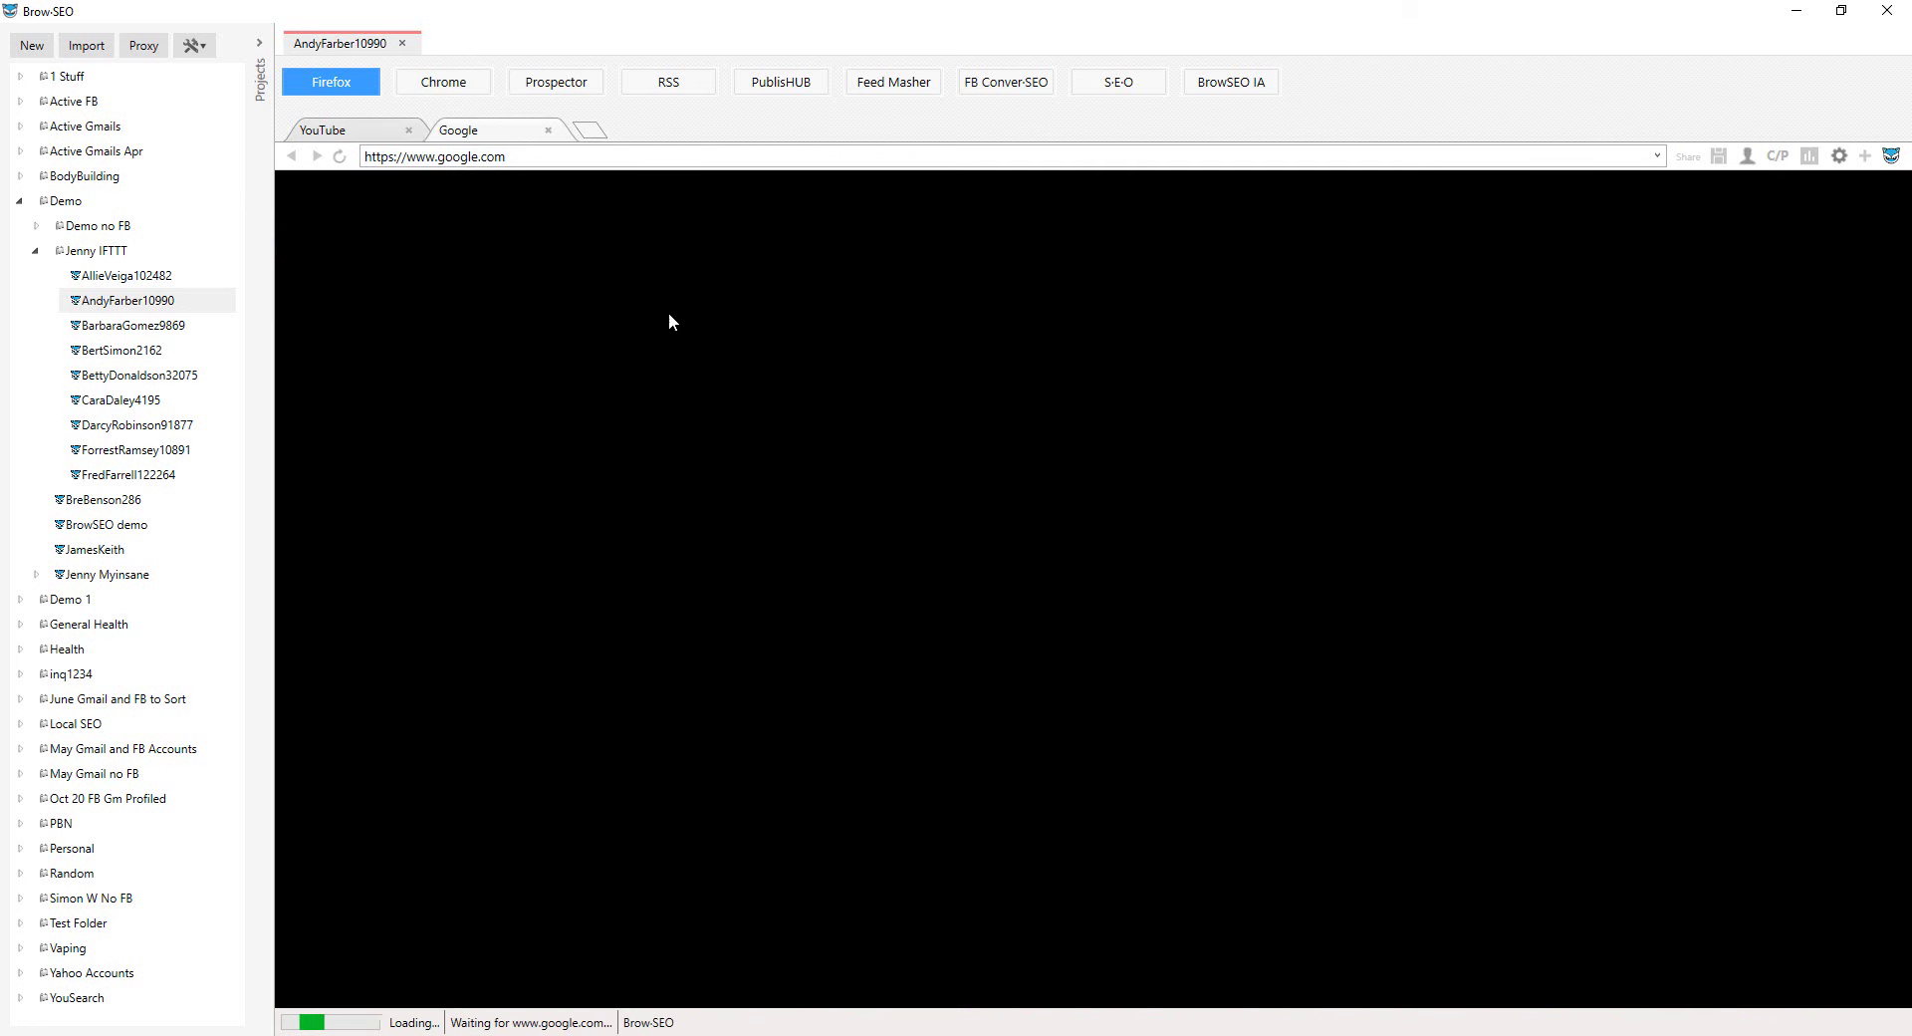
{"action": "type", "text": "ggogle"}
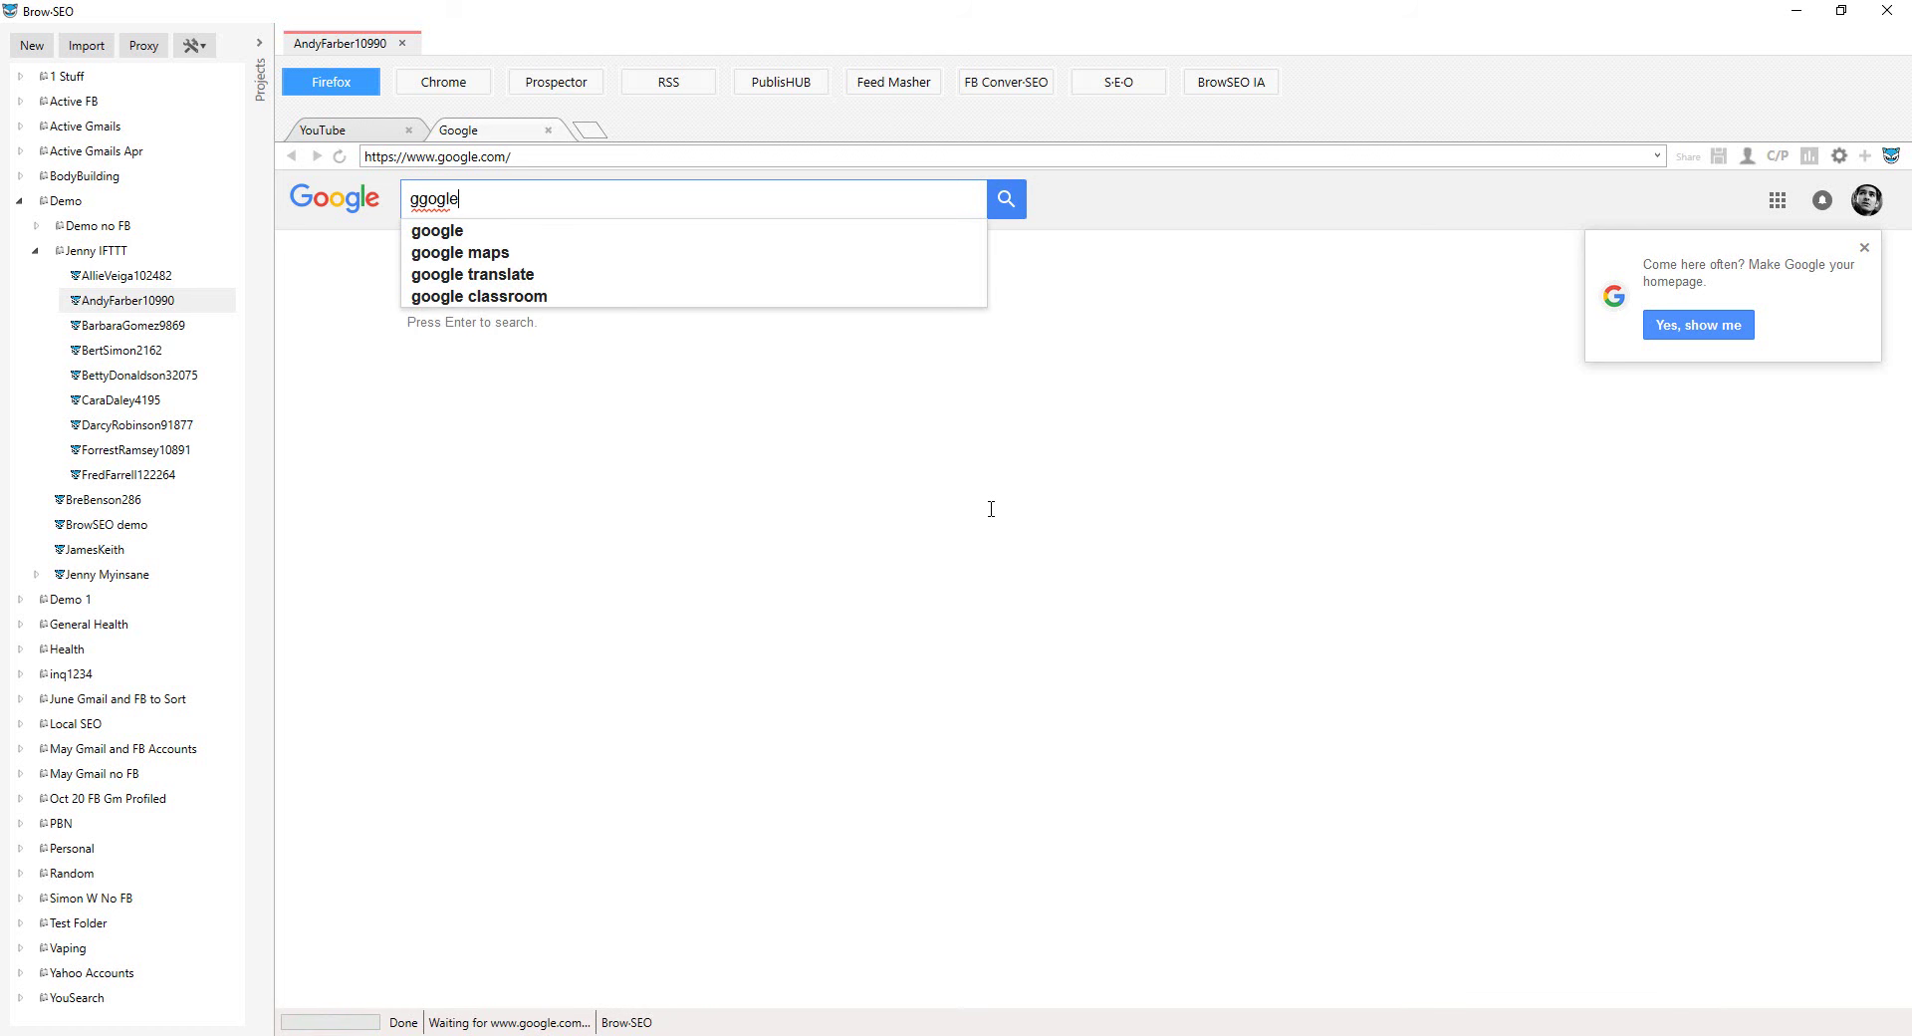
{"action": "key", "text": "BackSpace"}
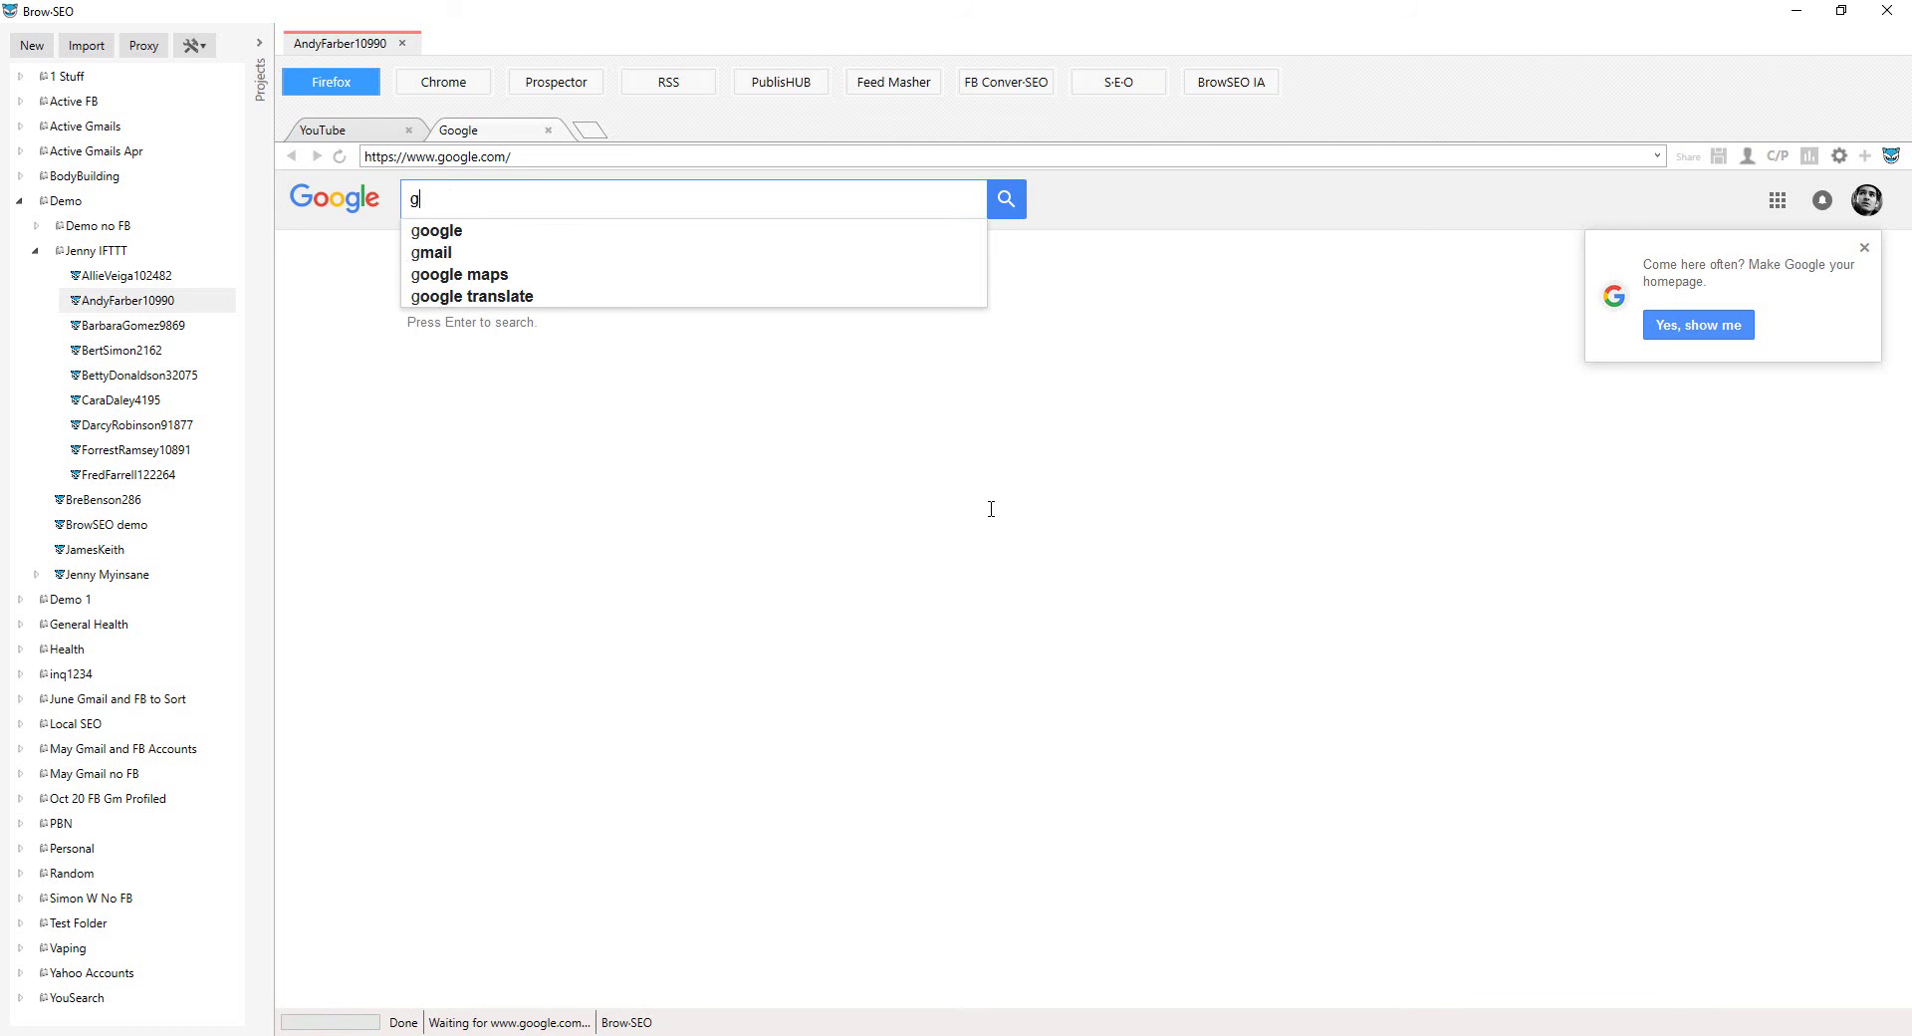
{"action": "type", "text": "oogle d"}
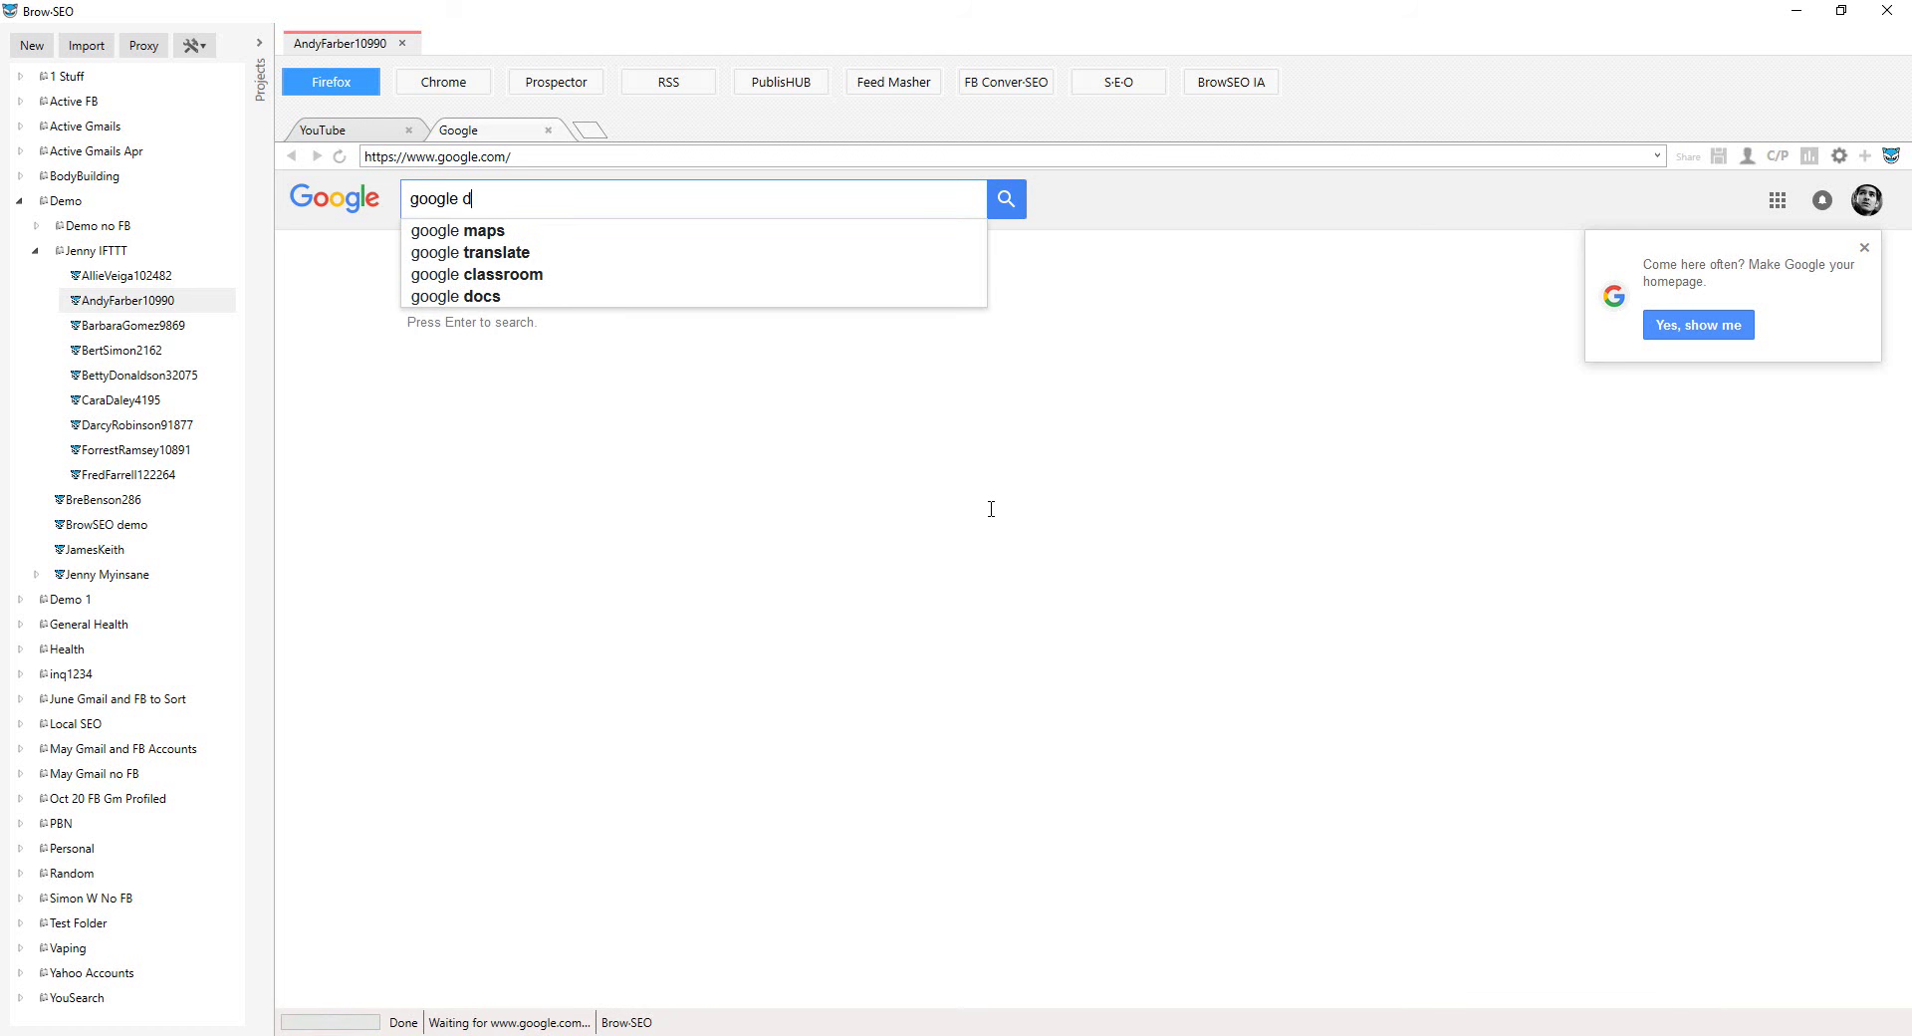
{"action": "type", "text": "eveloper conso"}
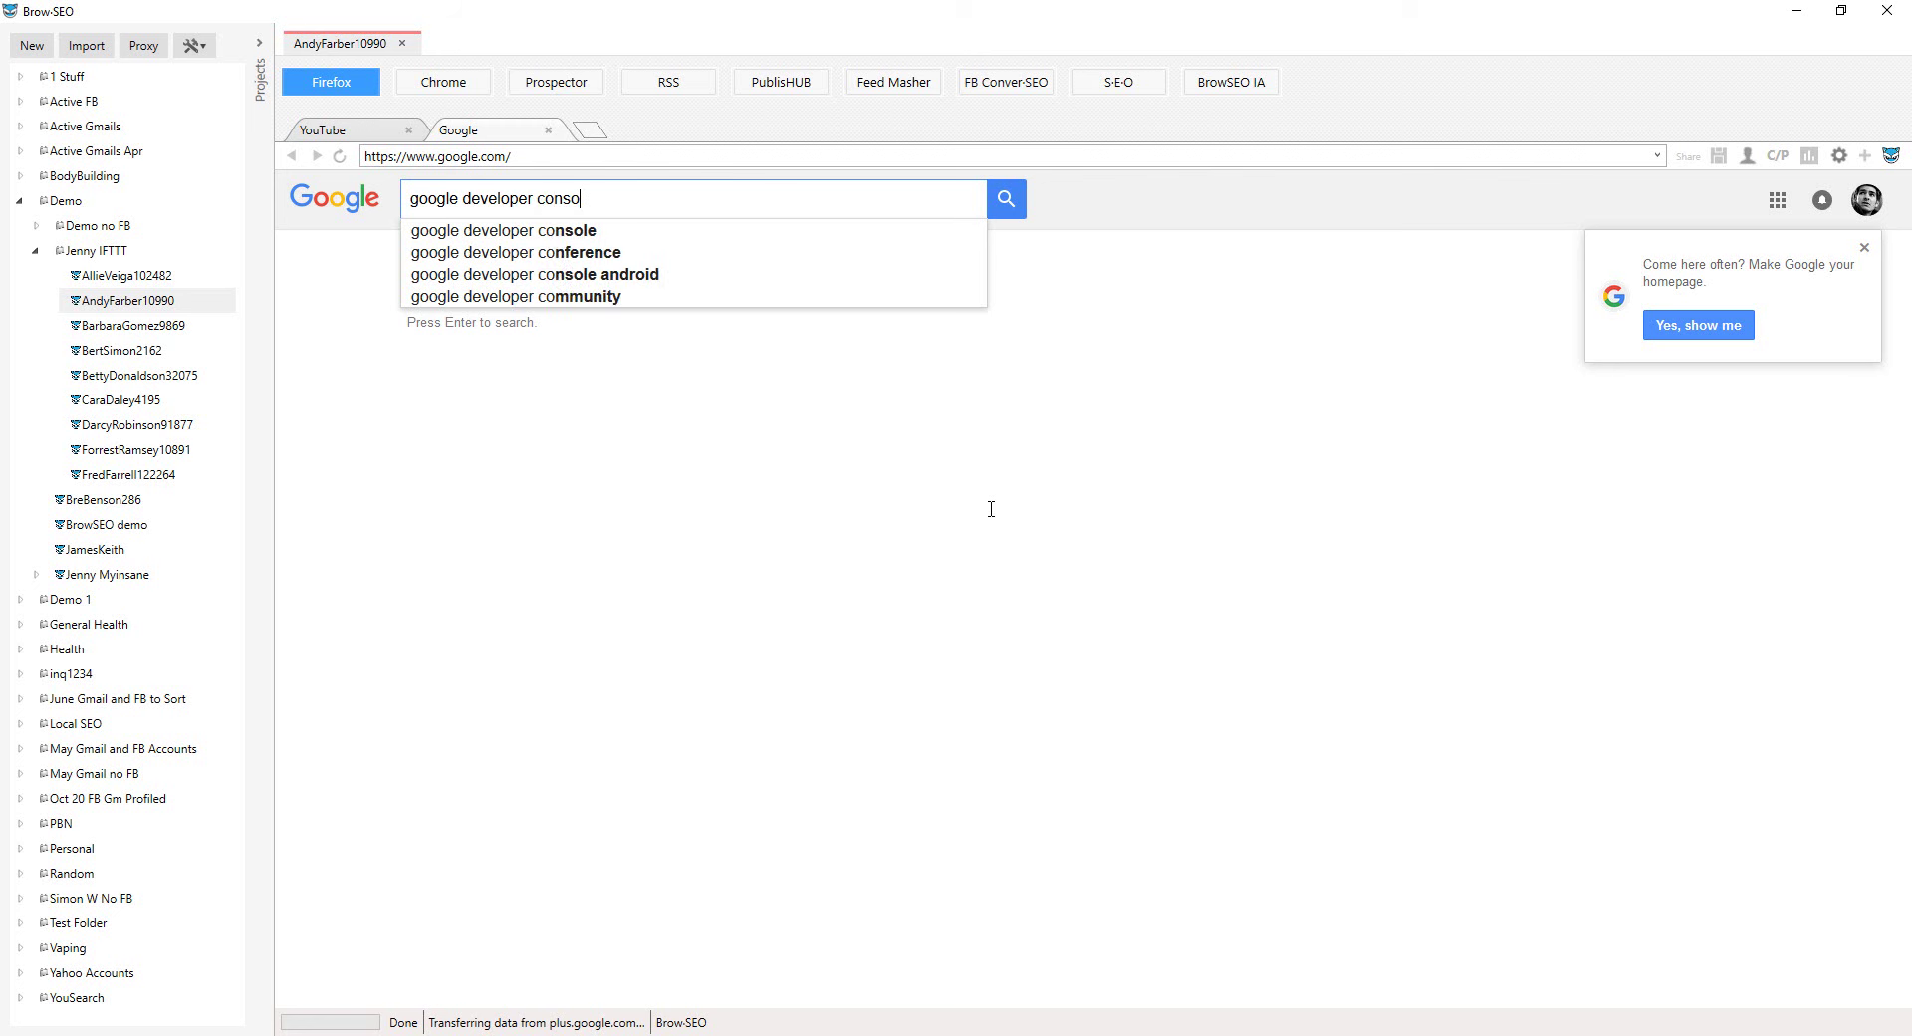
{"action": "type", "text": "le"}
{"action": "key", "text": "Return"}
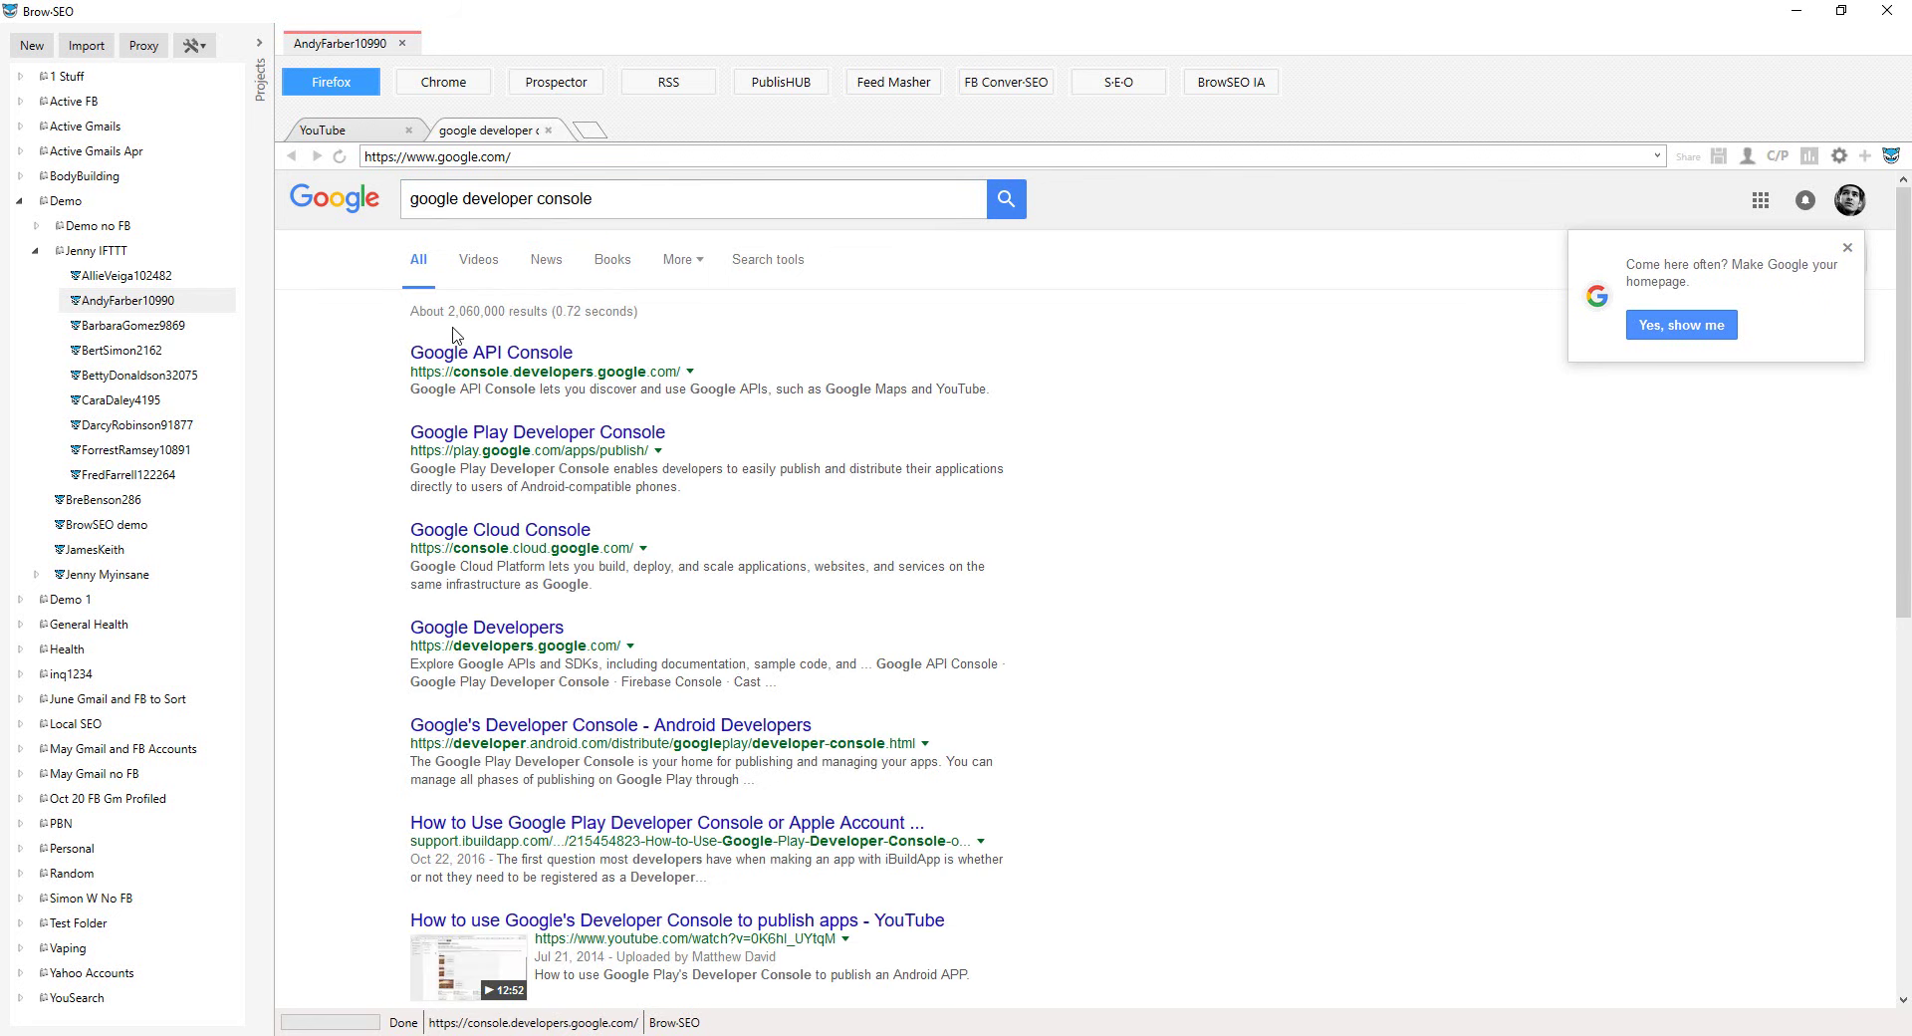
Open Google API Console, get past the server error, and accept the Terms of Service
{"action": "left_click", "coordinate": [488, 355]}
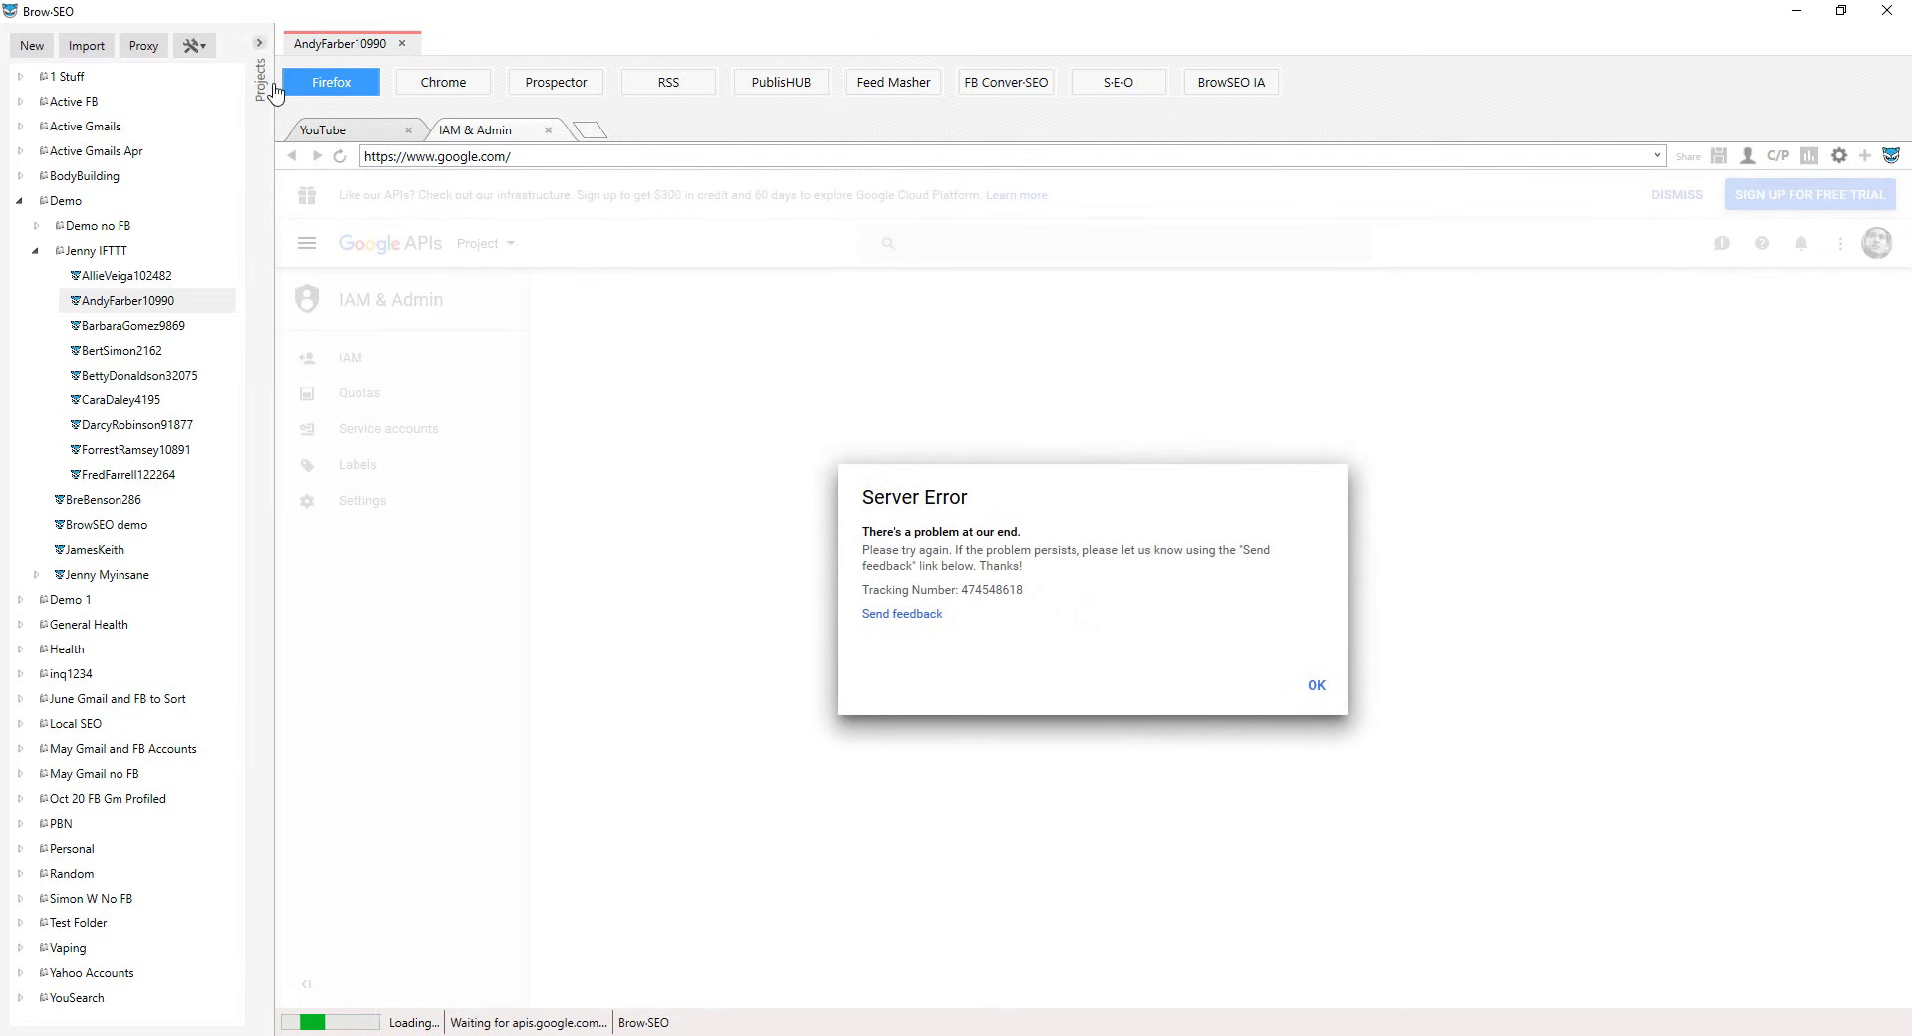
{"action": "left_click", "coordinate": [1317, 686]}
{"action": "left_click", "coordinate": [338, 159]}
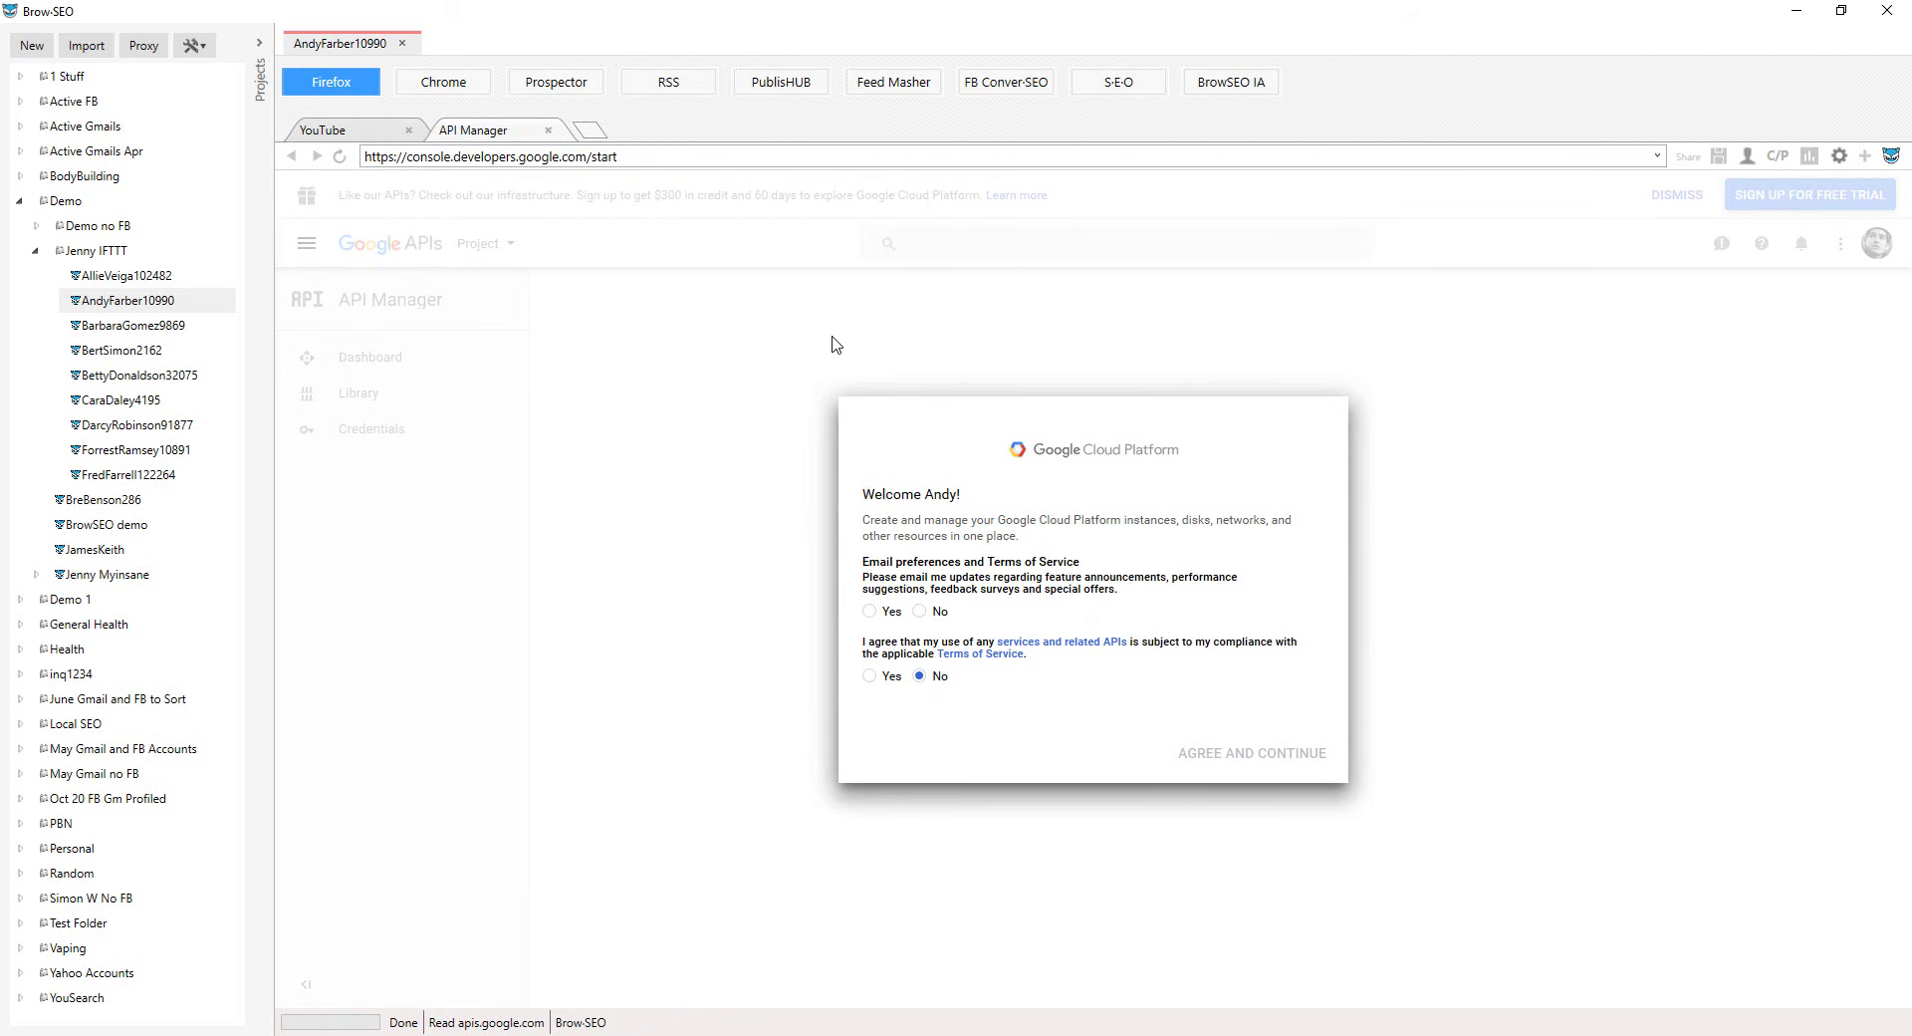
{"action": "left_click", "coordinate": [869, 611]}
{"action": "left_click", "coordinate": [870, 676]}
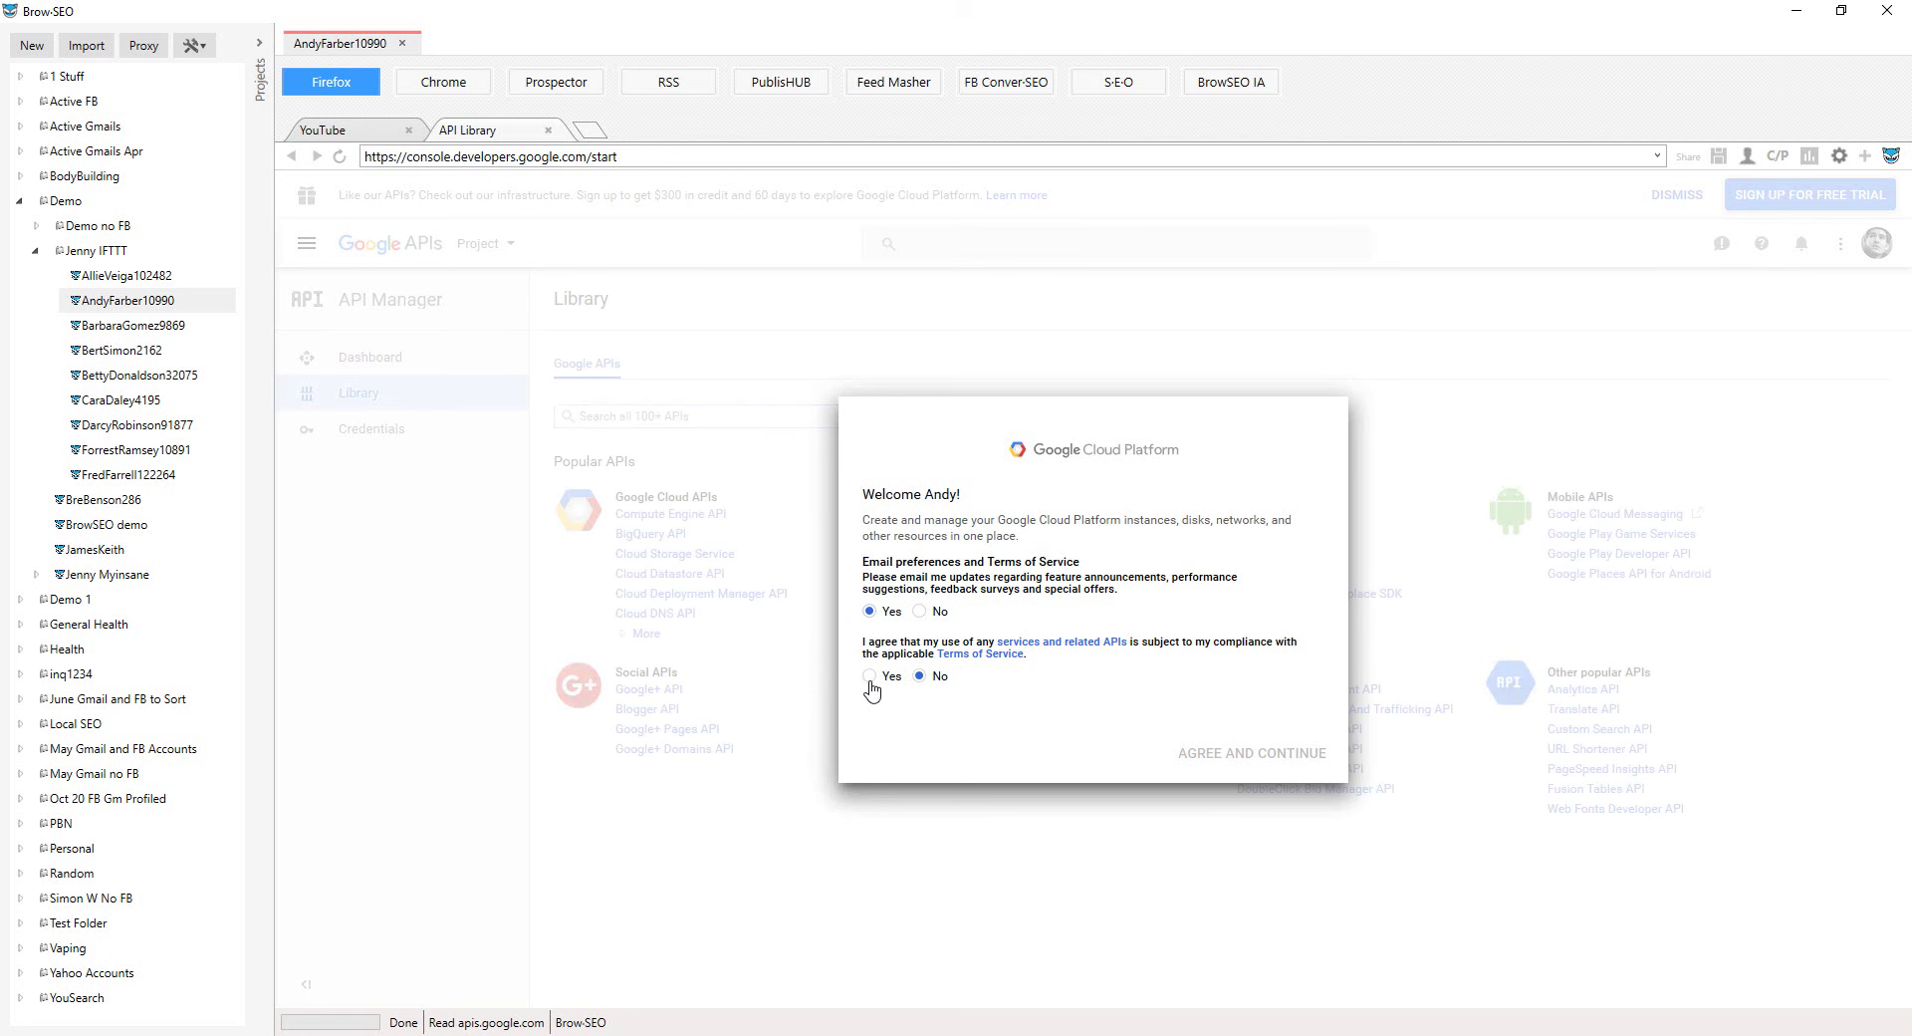
{"action": "left_click", "coordinate": [1274, 755]}
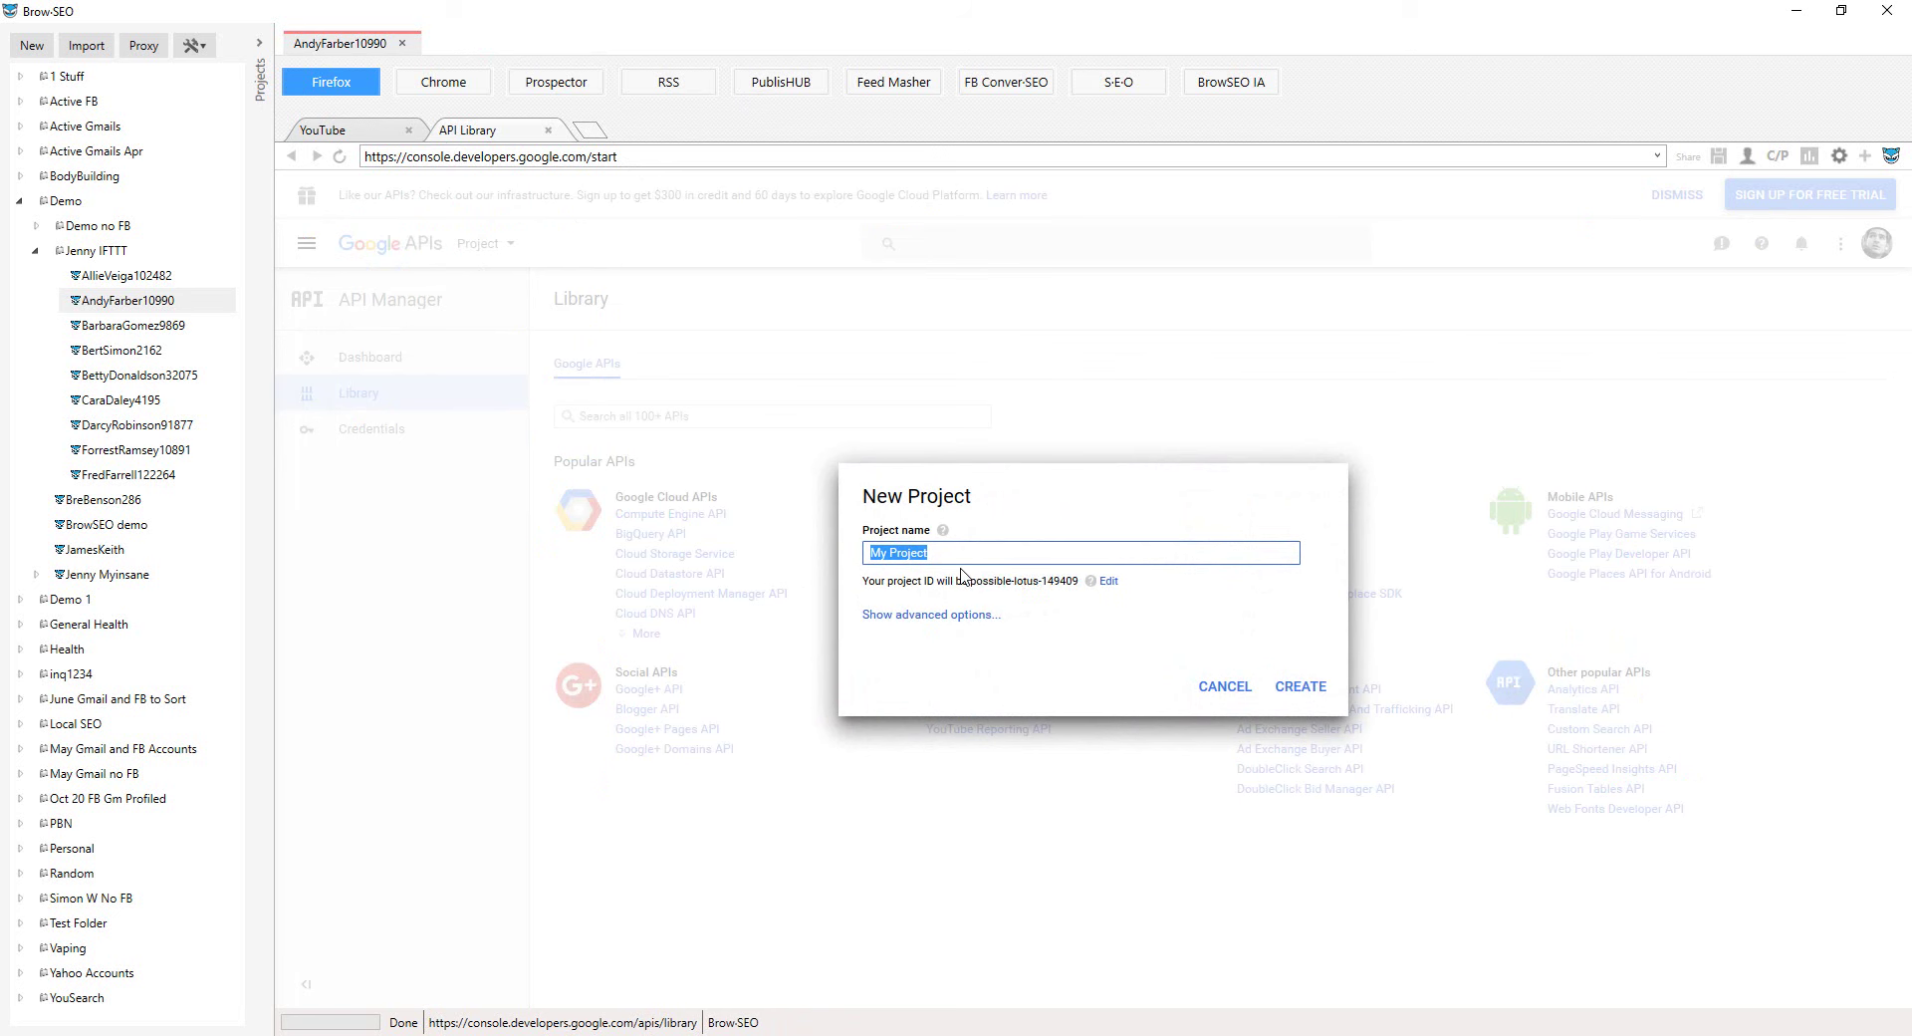
Create the new project named 'andy' and load its API Library
{"action": "type", "text": "andy"}
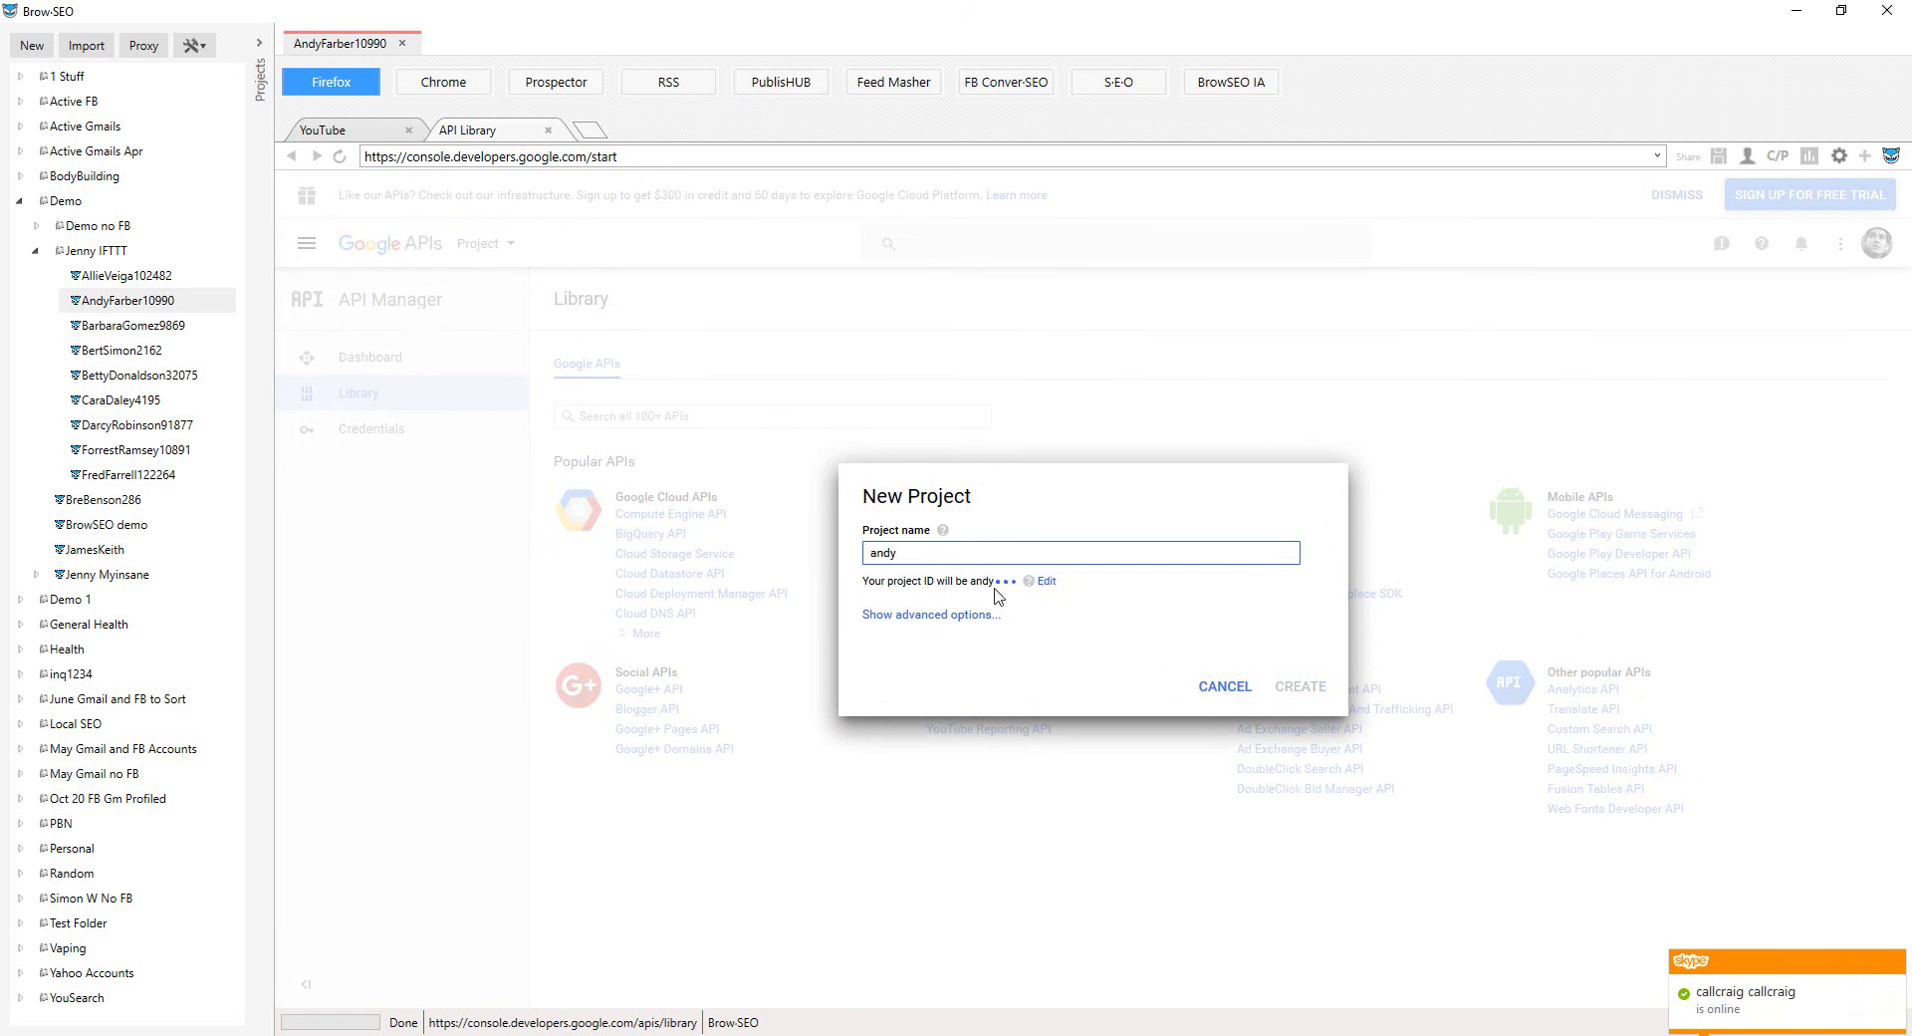
{"action": "left_click", "coordinate": [1309, 686]}
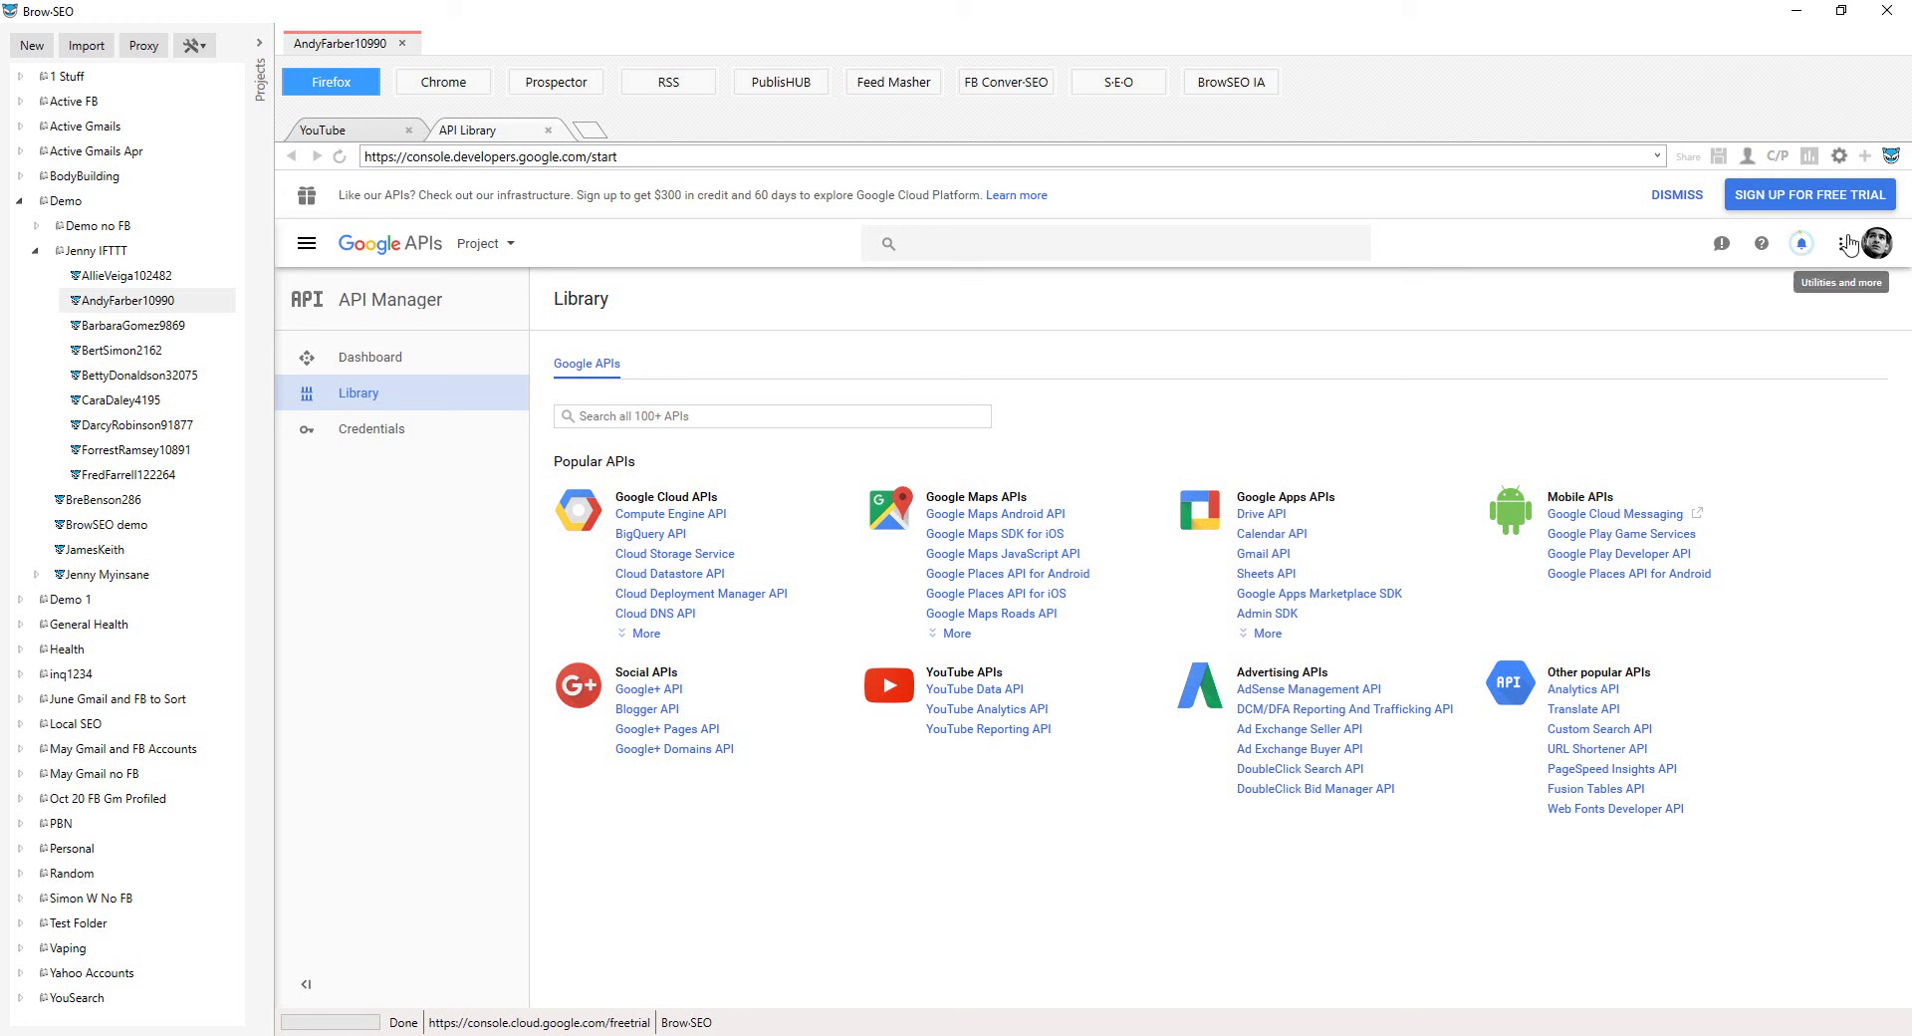
{"action": "left_click", "coordinate": [971, 690]}
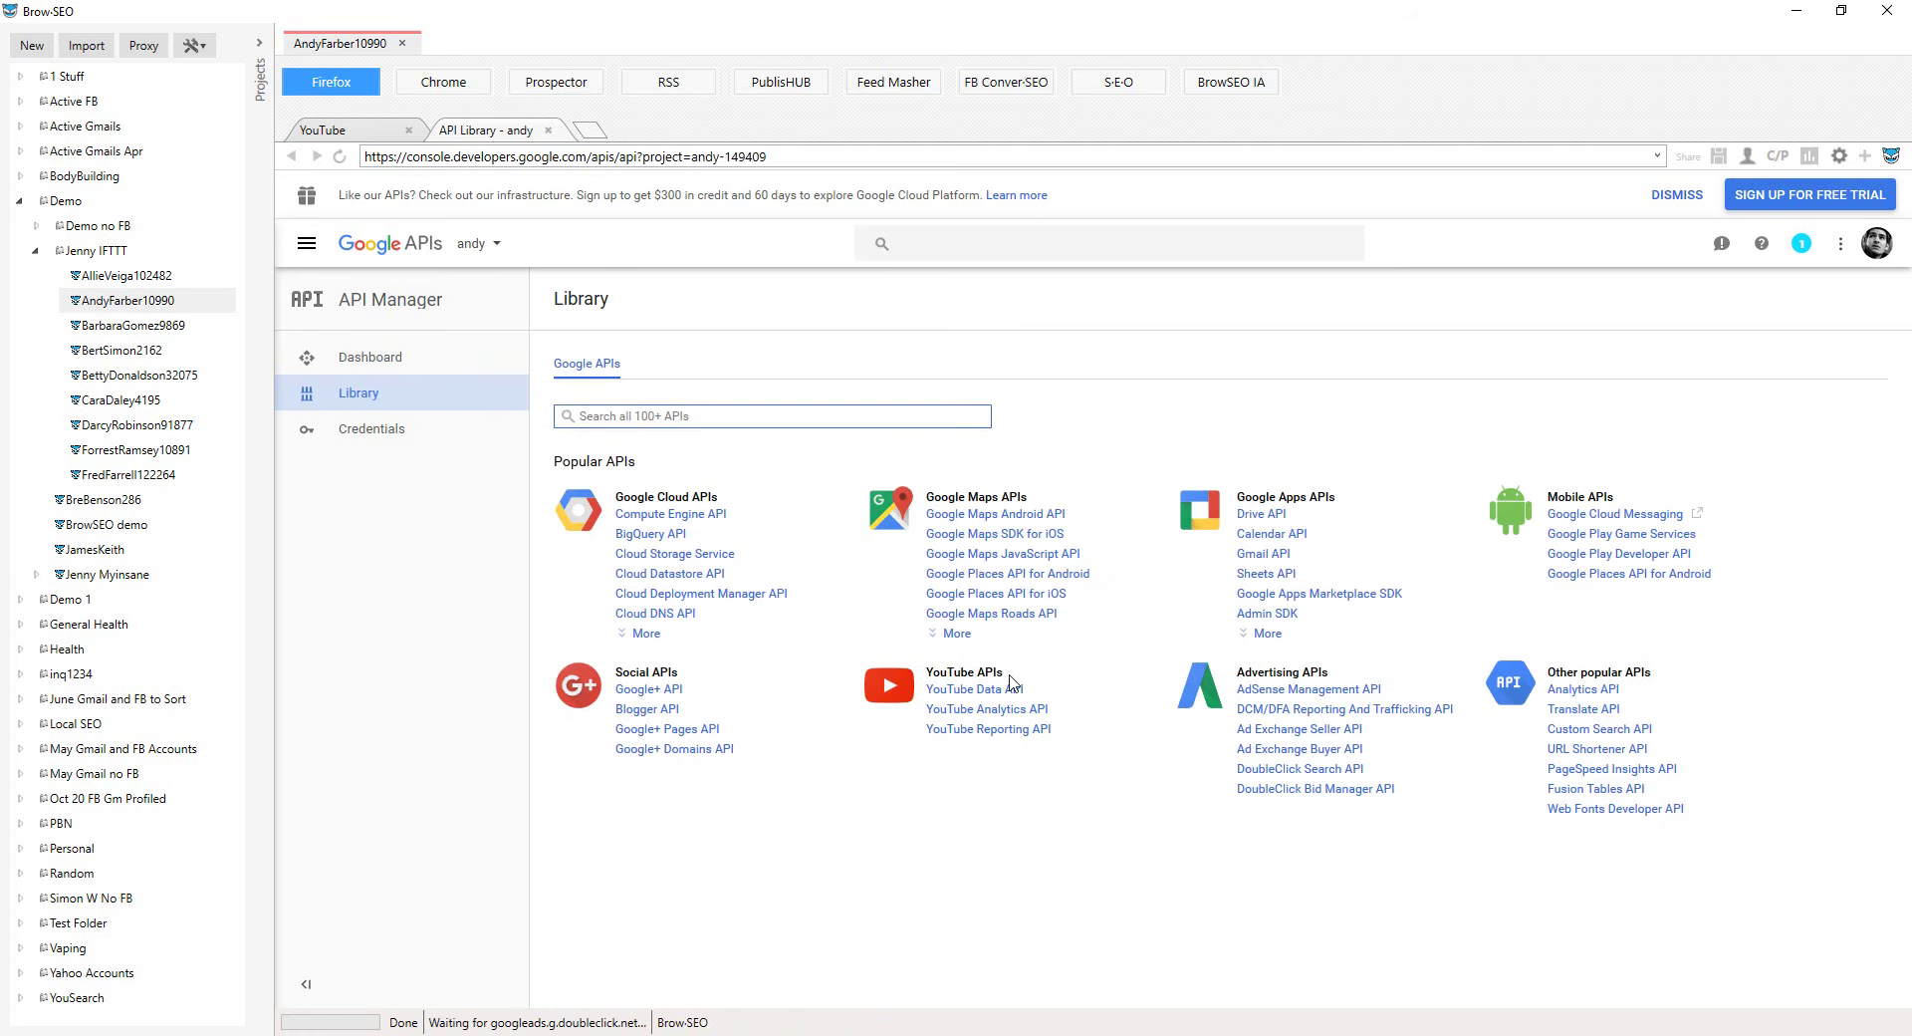
Enable the YouTube Data API v3 for the andy project
{"action": "left_click", "coordinate": [473, 245]}
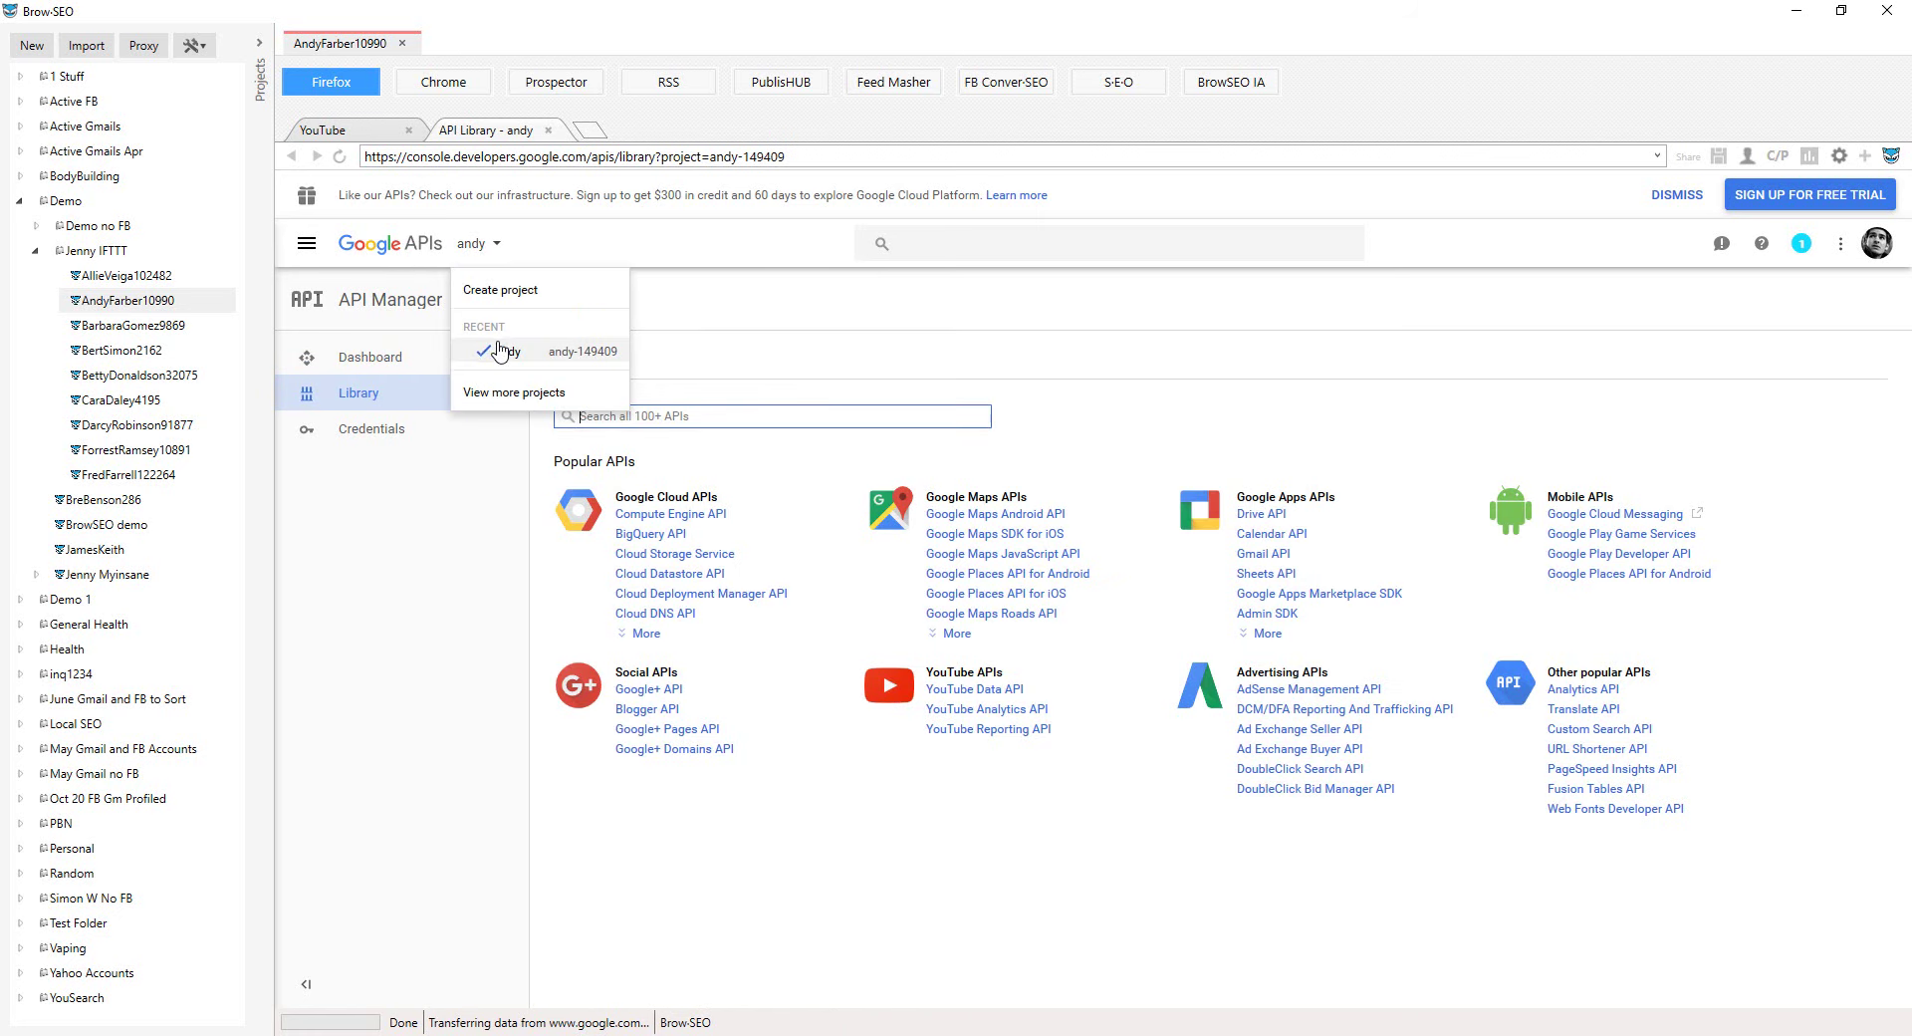
{"action": "left_click", "coordinate": [988, 697]}
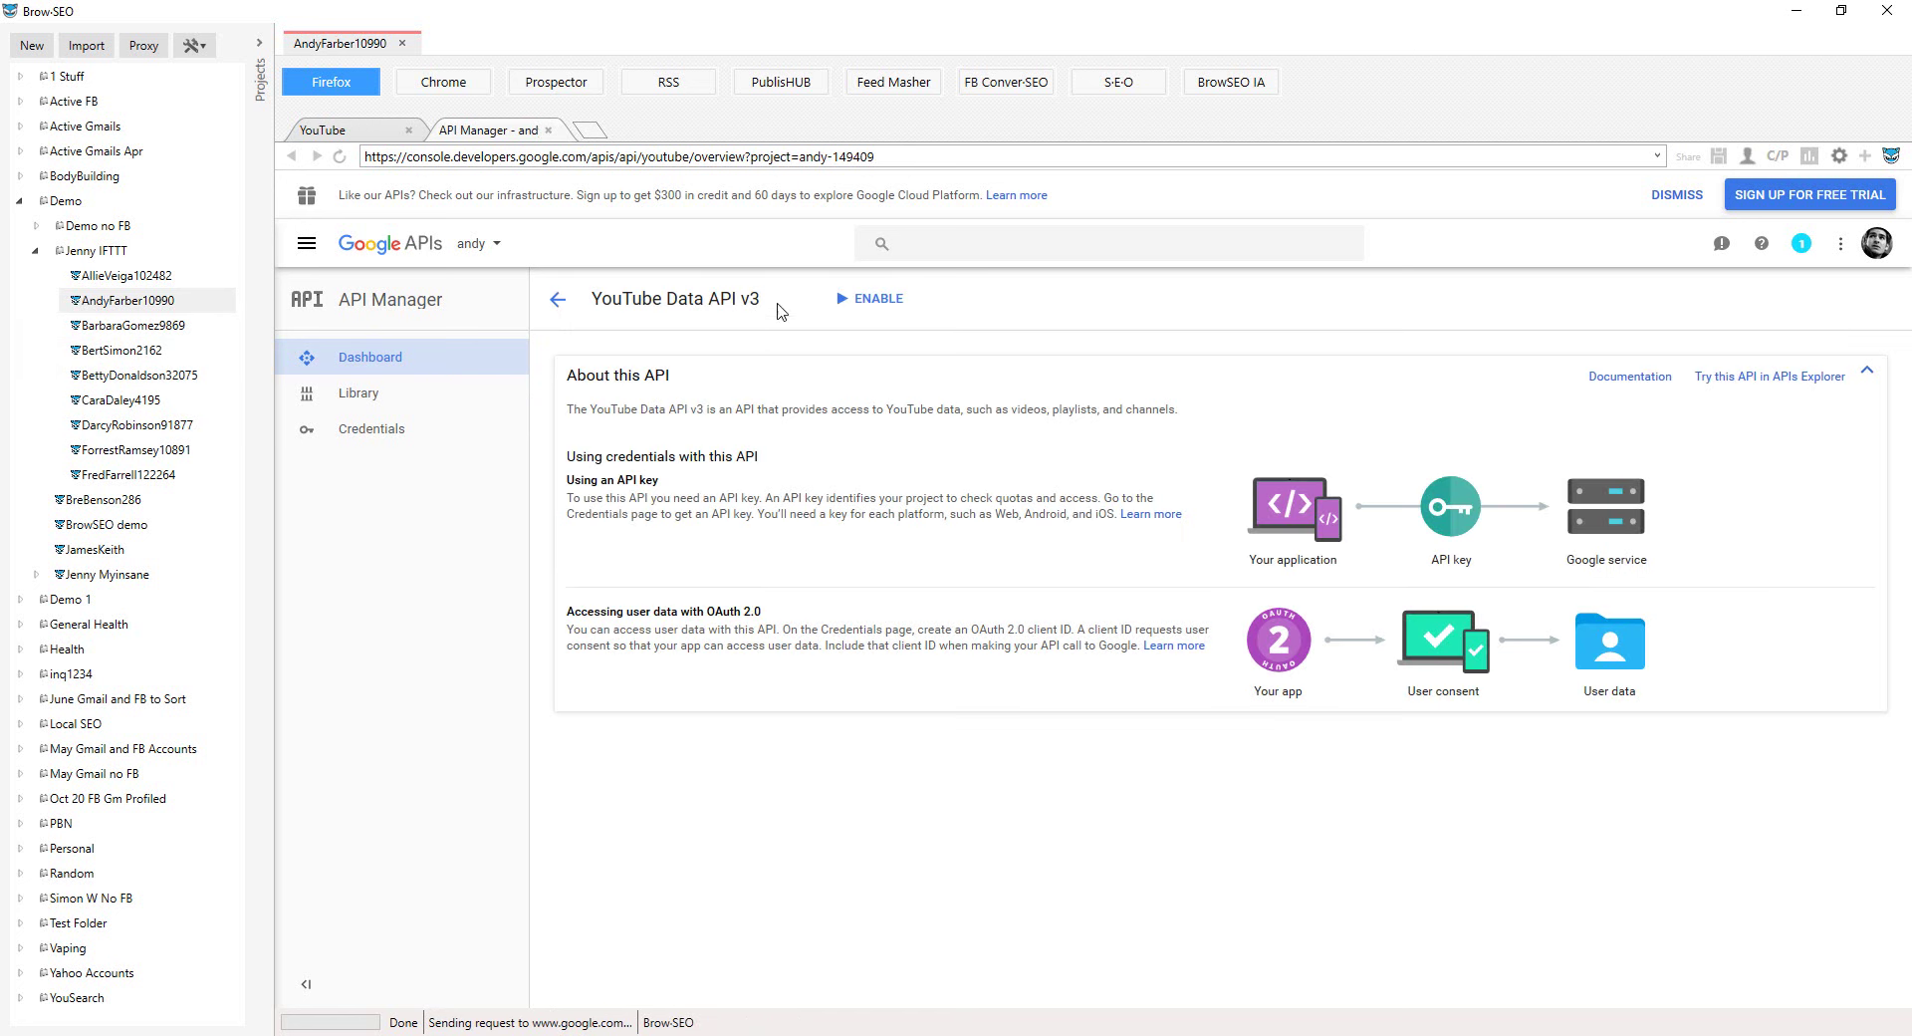
{"action": "left_click", "coordinate": [865, 301]}
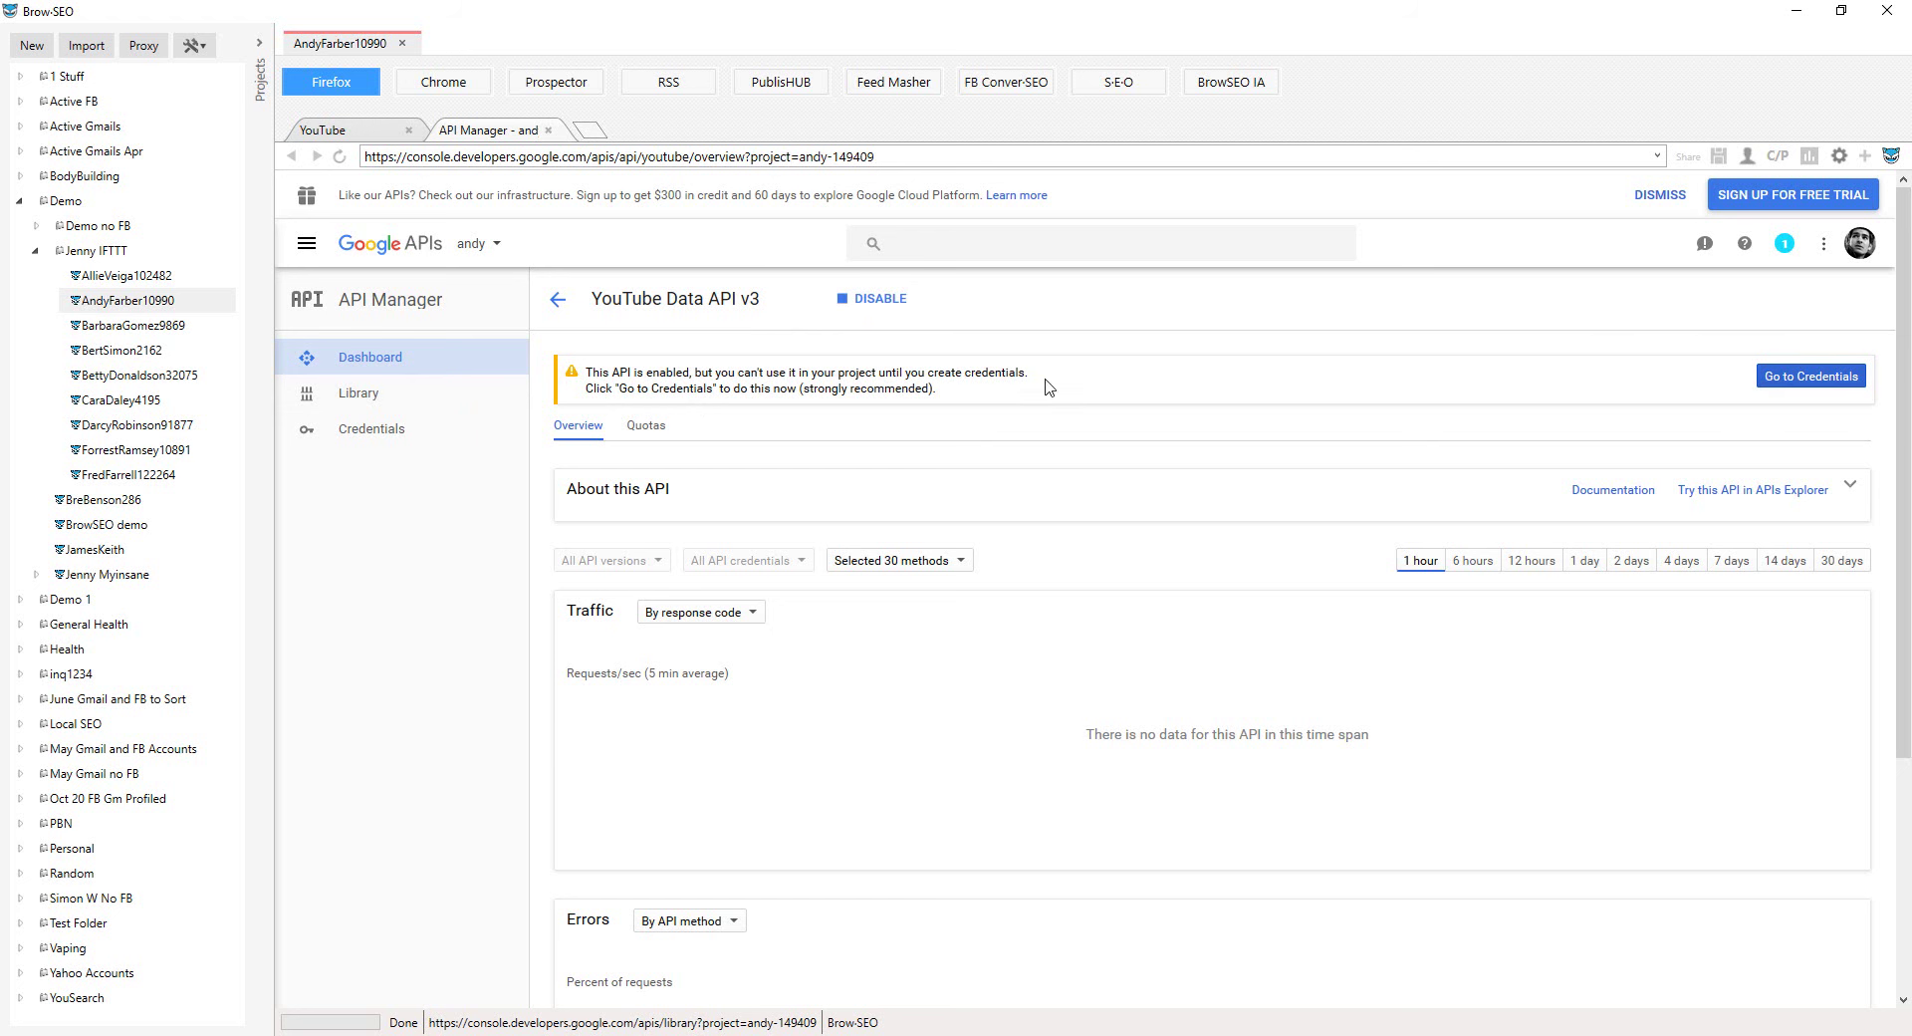
Save a product name on the andy project's OAuth consent screen
{"action": "left_click", "coordinate": [372, 431]}
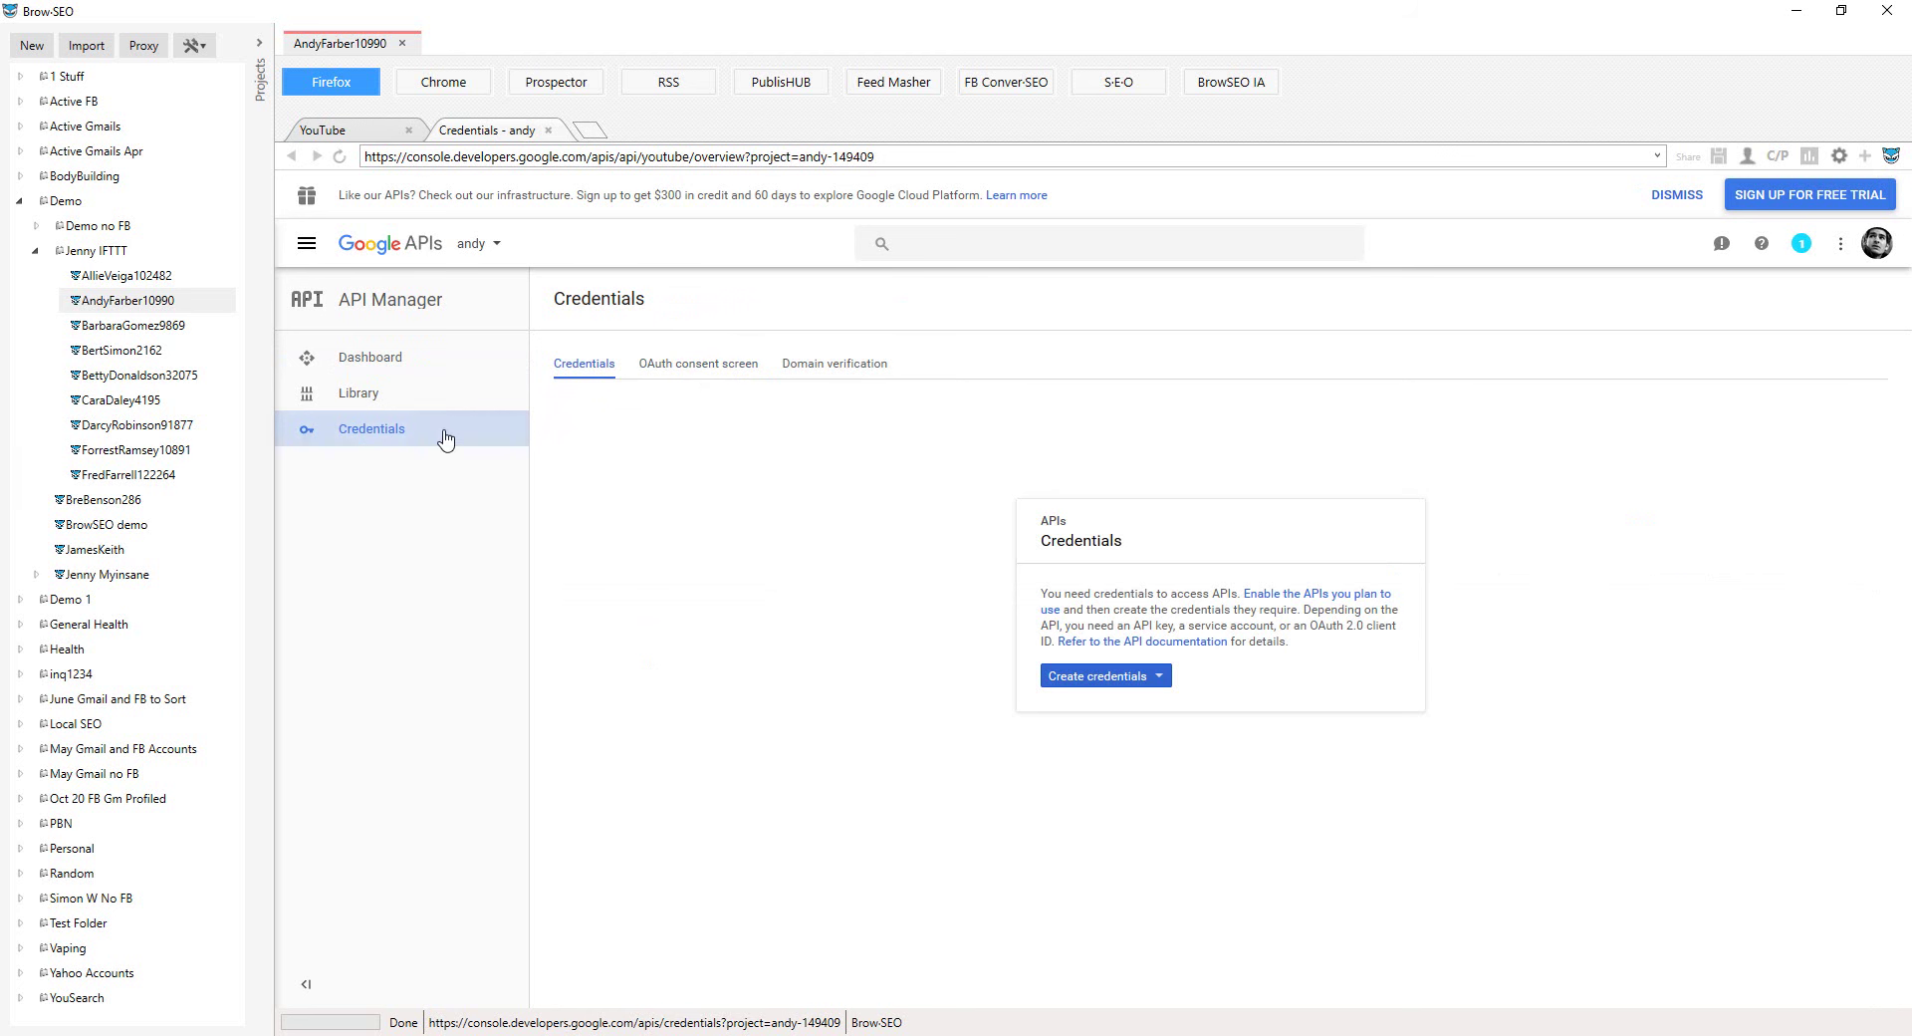
{"action": "left_click", "coordinate": [700, 364]}
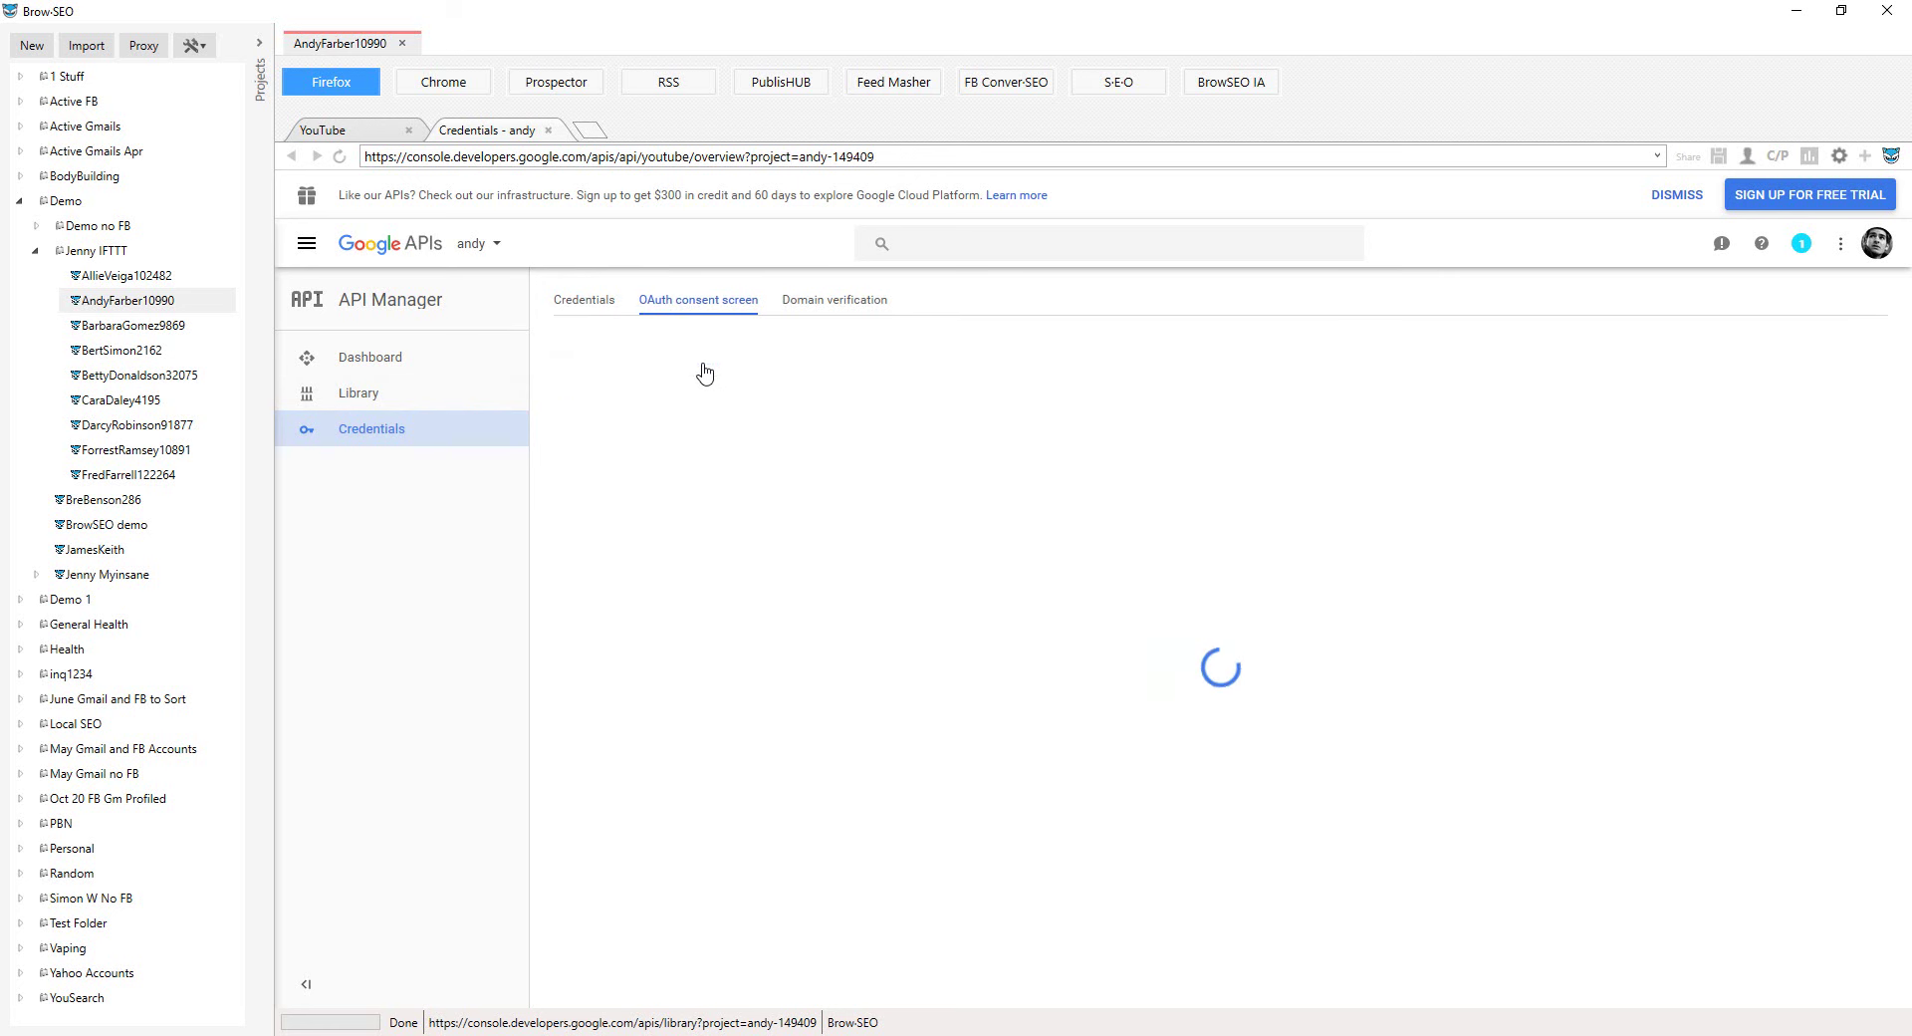
{"action": "left_click", "coordinate": [642, 488]}
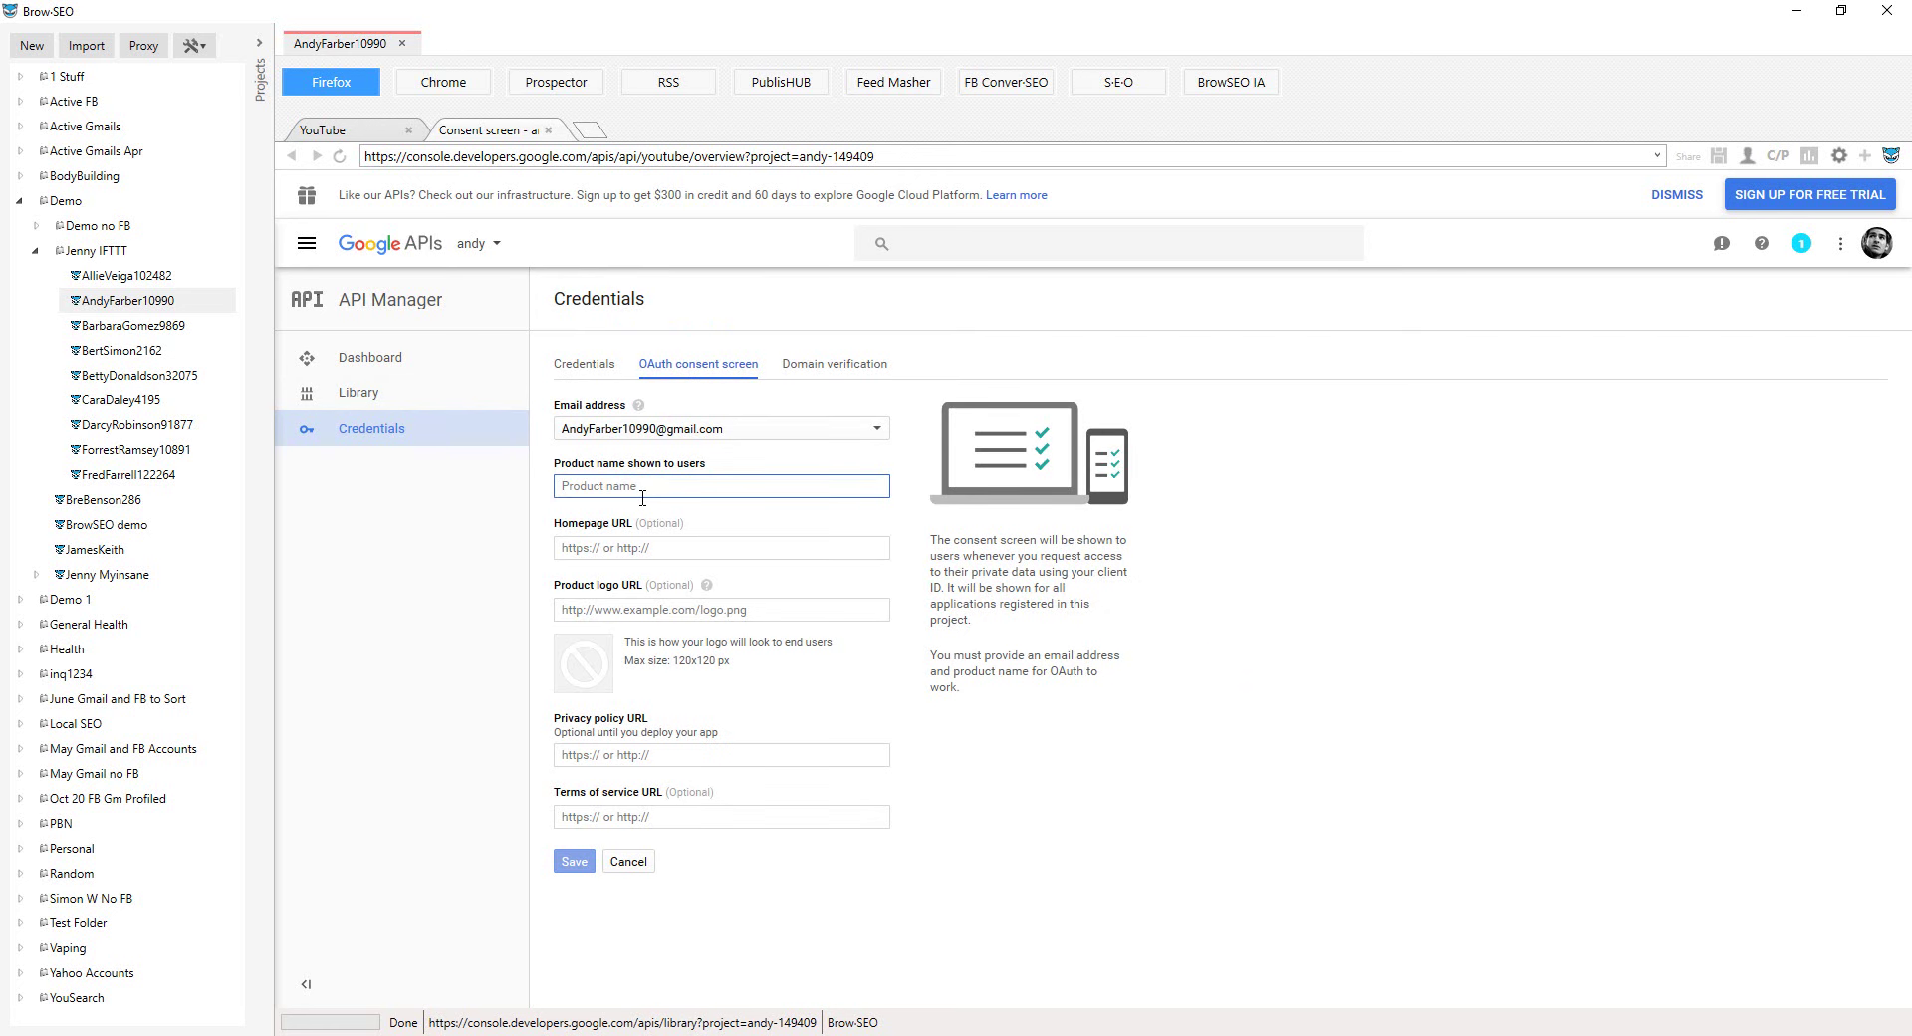
{"action": "type", "text": "andy"}
{"action": "left_click", "coordinate": [575, 863]}
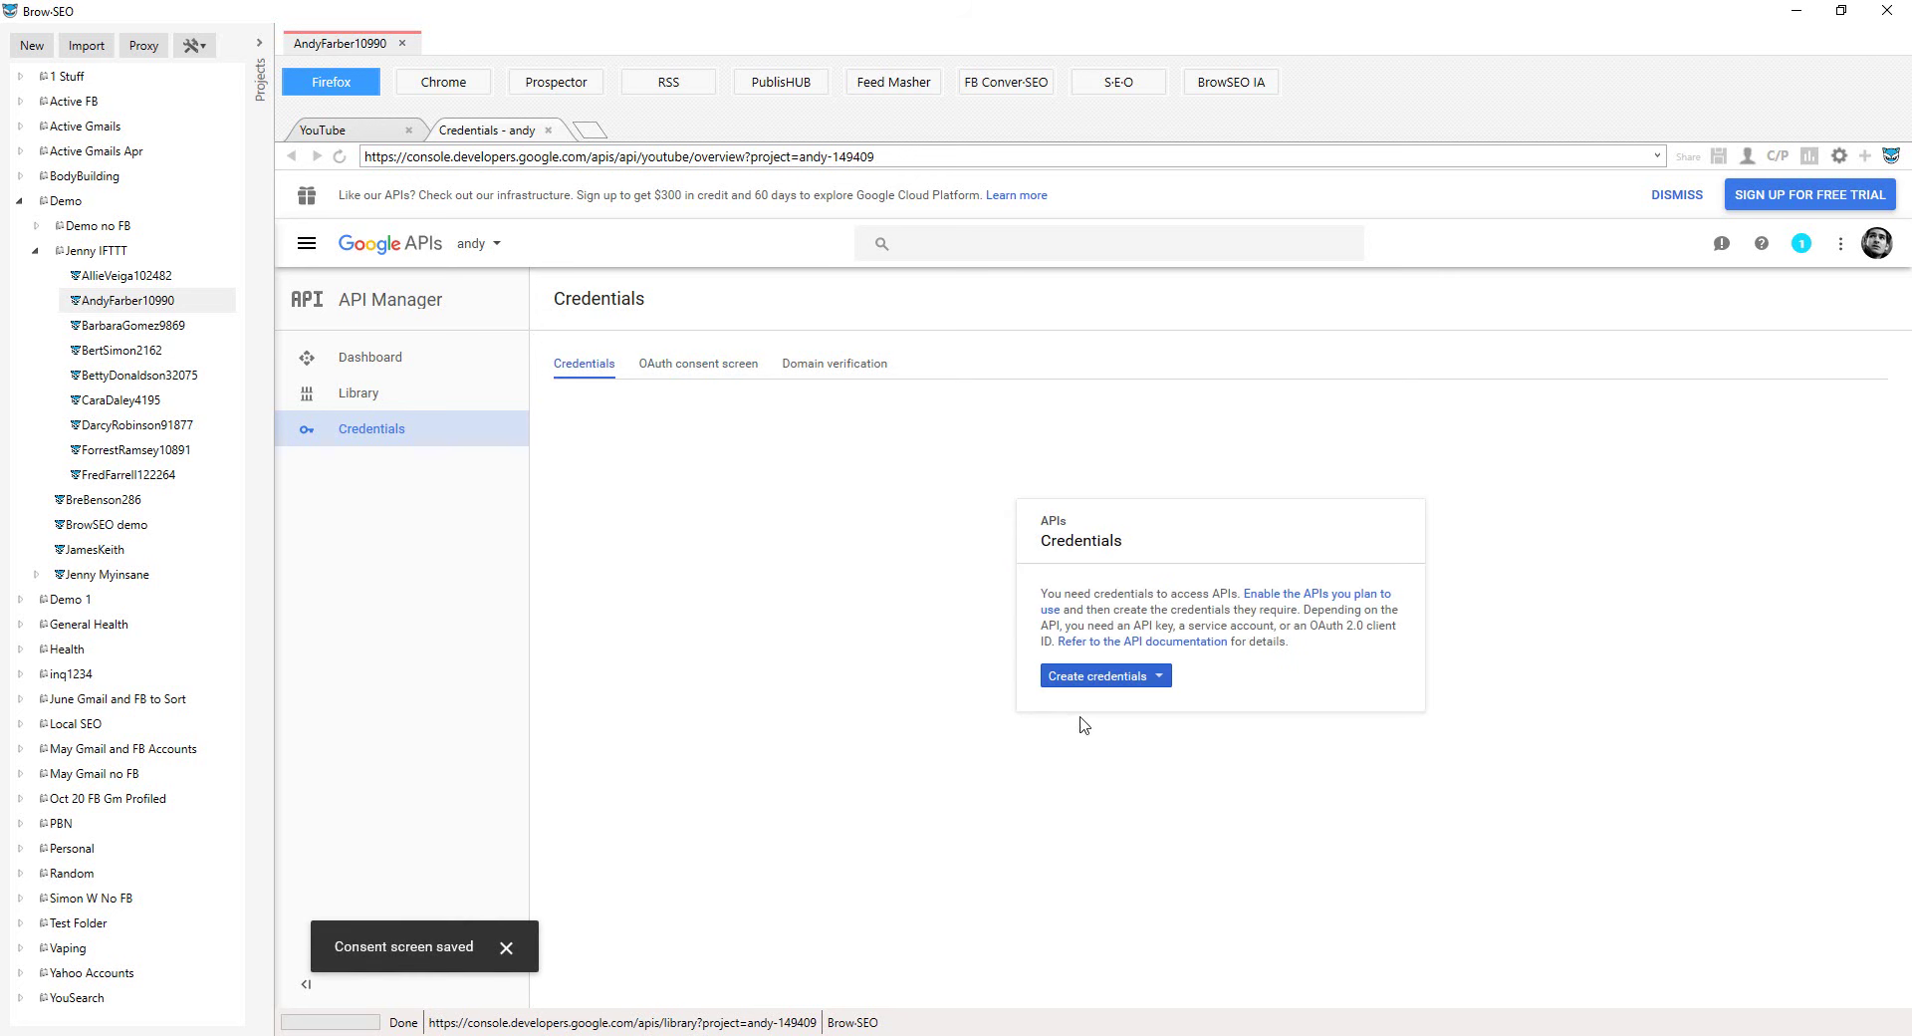
Create an Other-type OAuth client ID named 'andyoa' and copy its client ID
{"action": "left_click", "coordinate": [1123, 681]}
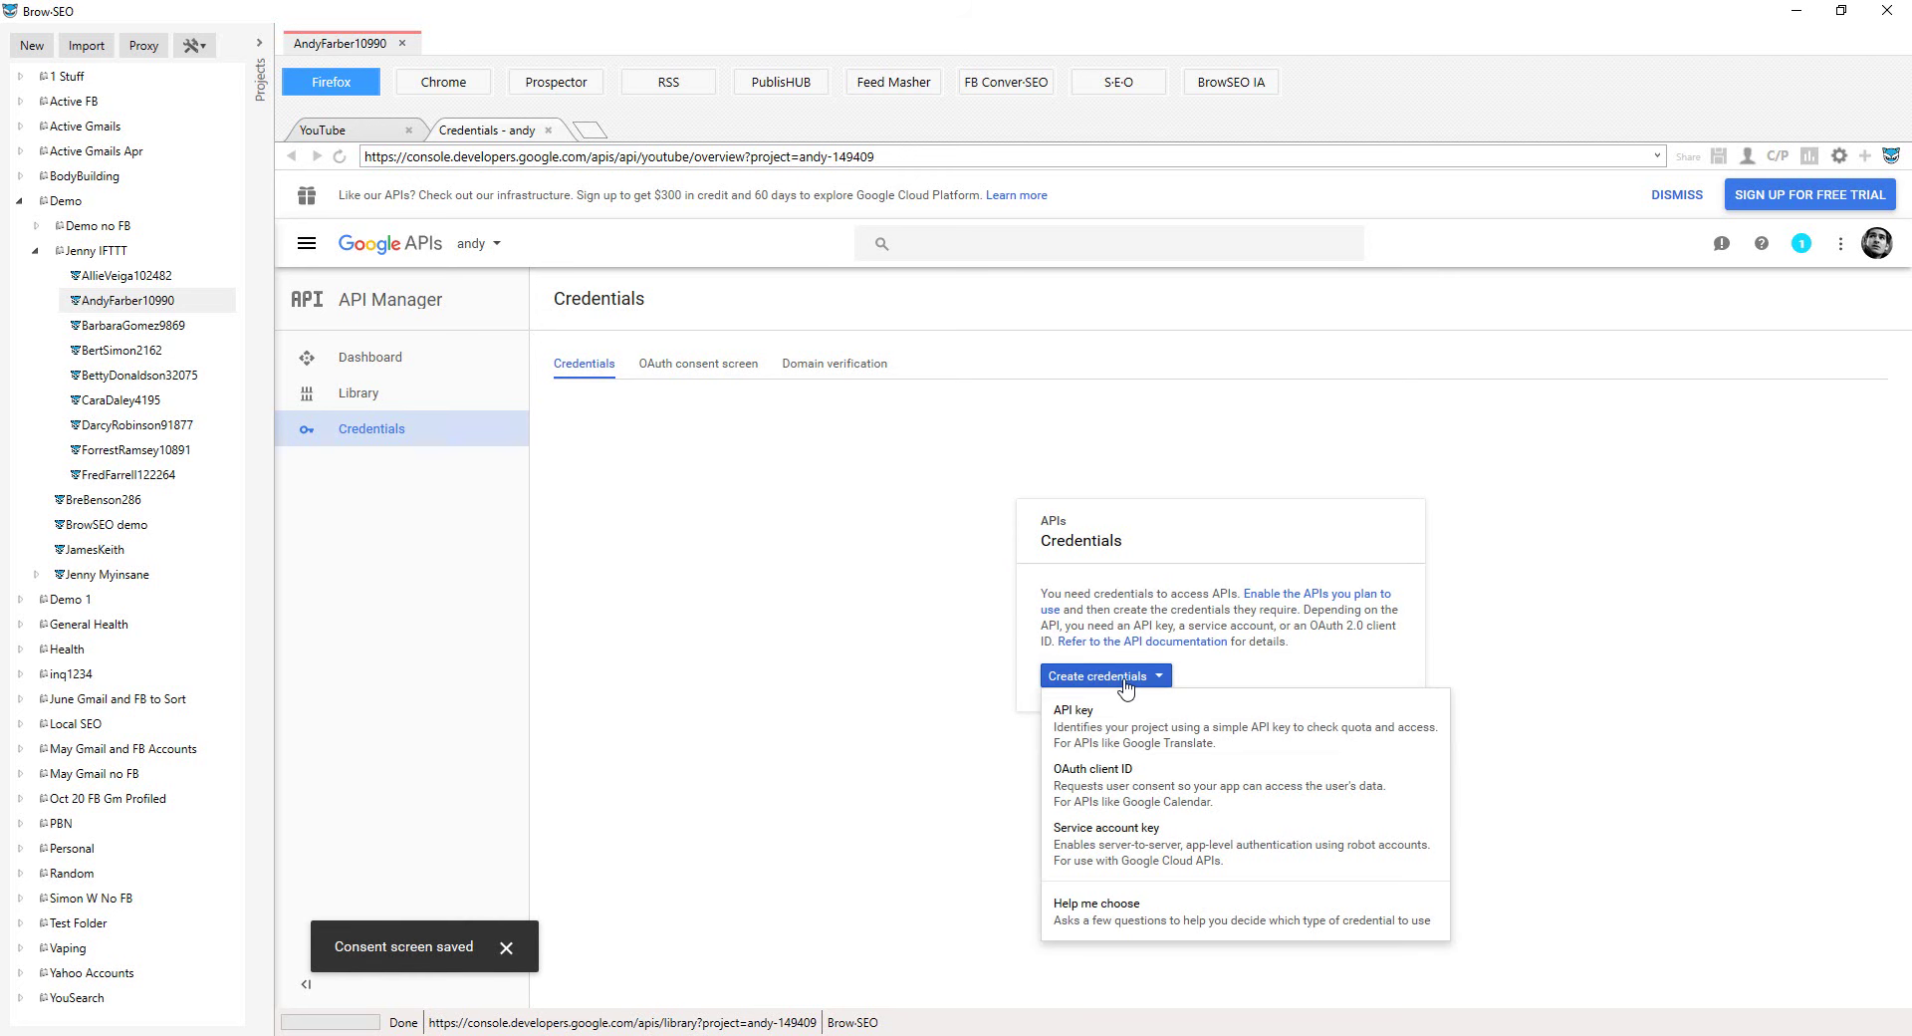
{"action": "left_click", "coordinate": [1124, 783]}
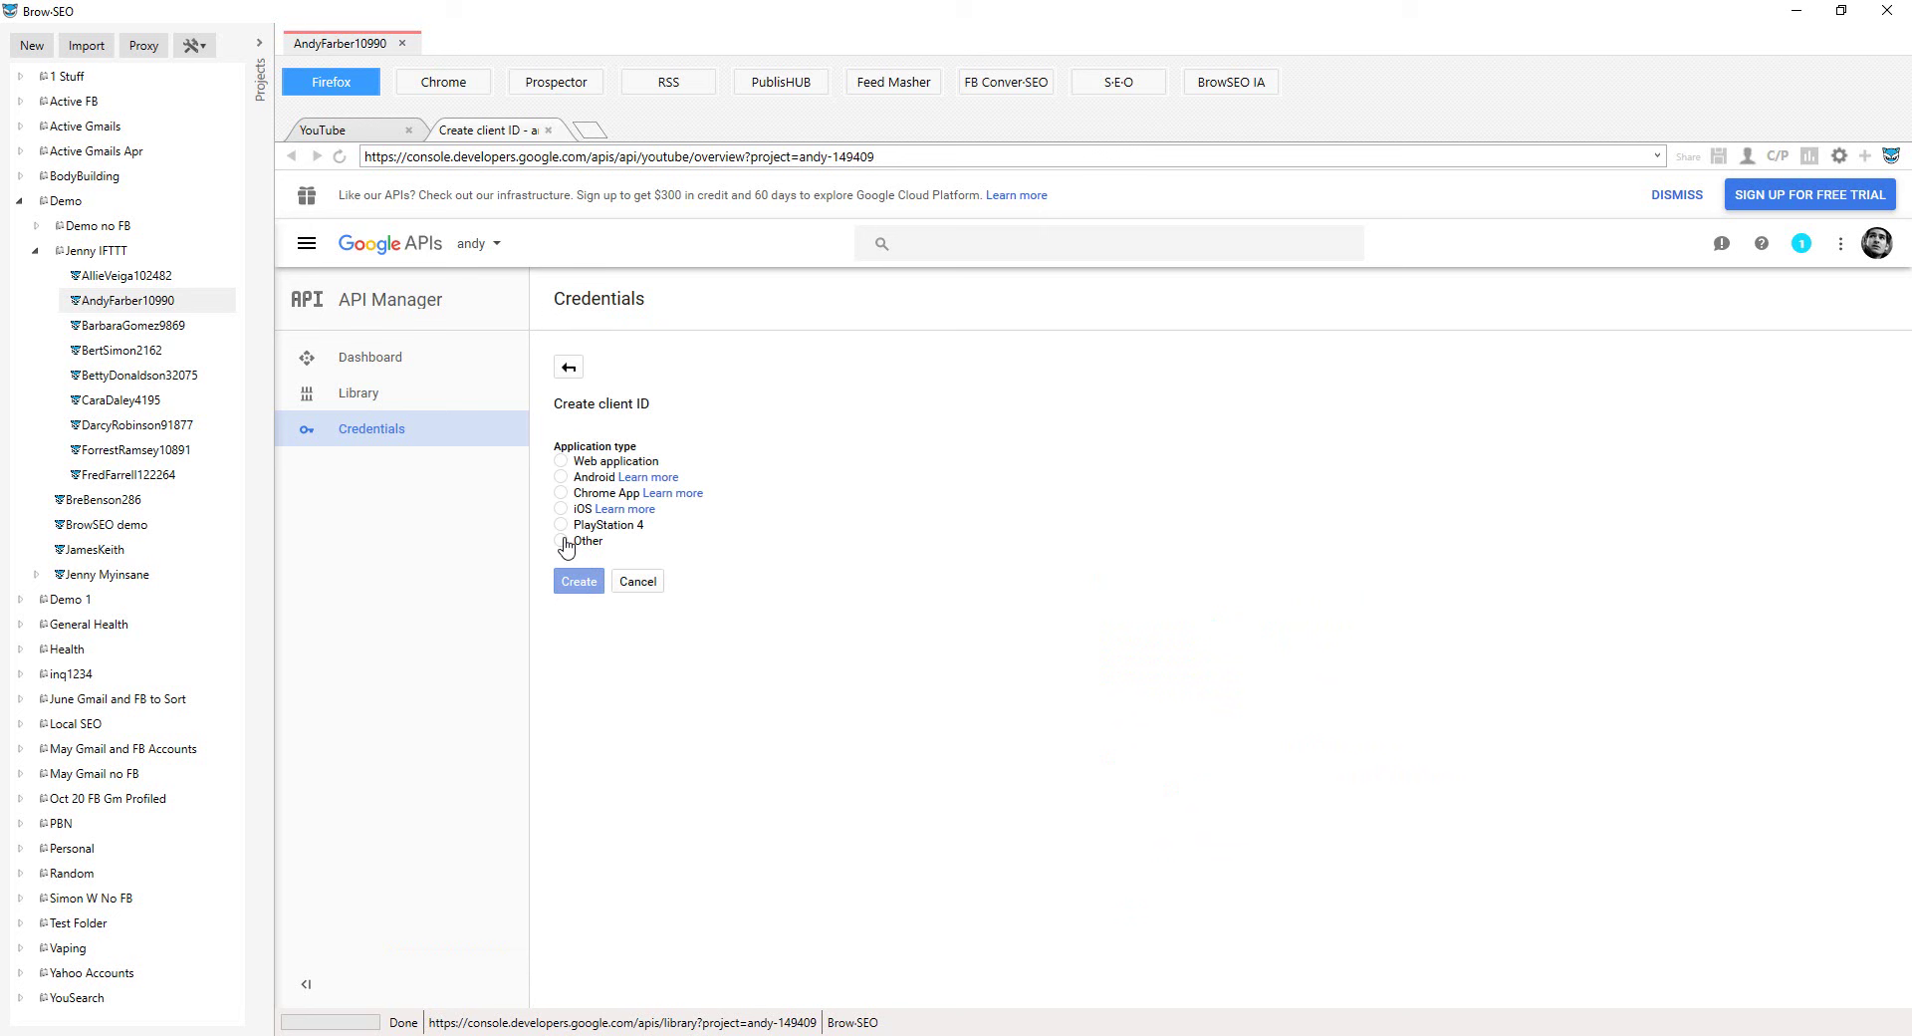
{"action": "left_click", "coordinate": [561, 542]}
{"action": "triple_click", "coordinate": [648, 592]}
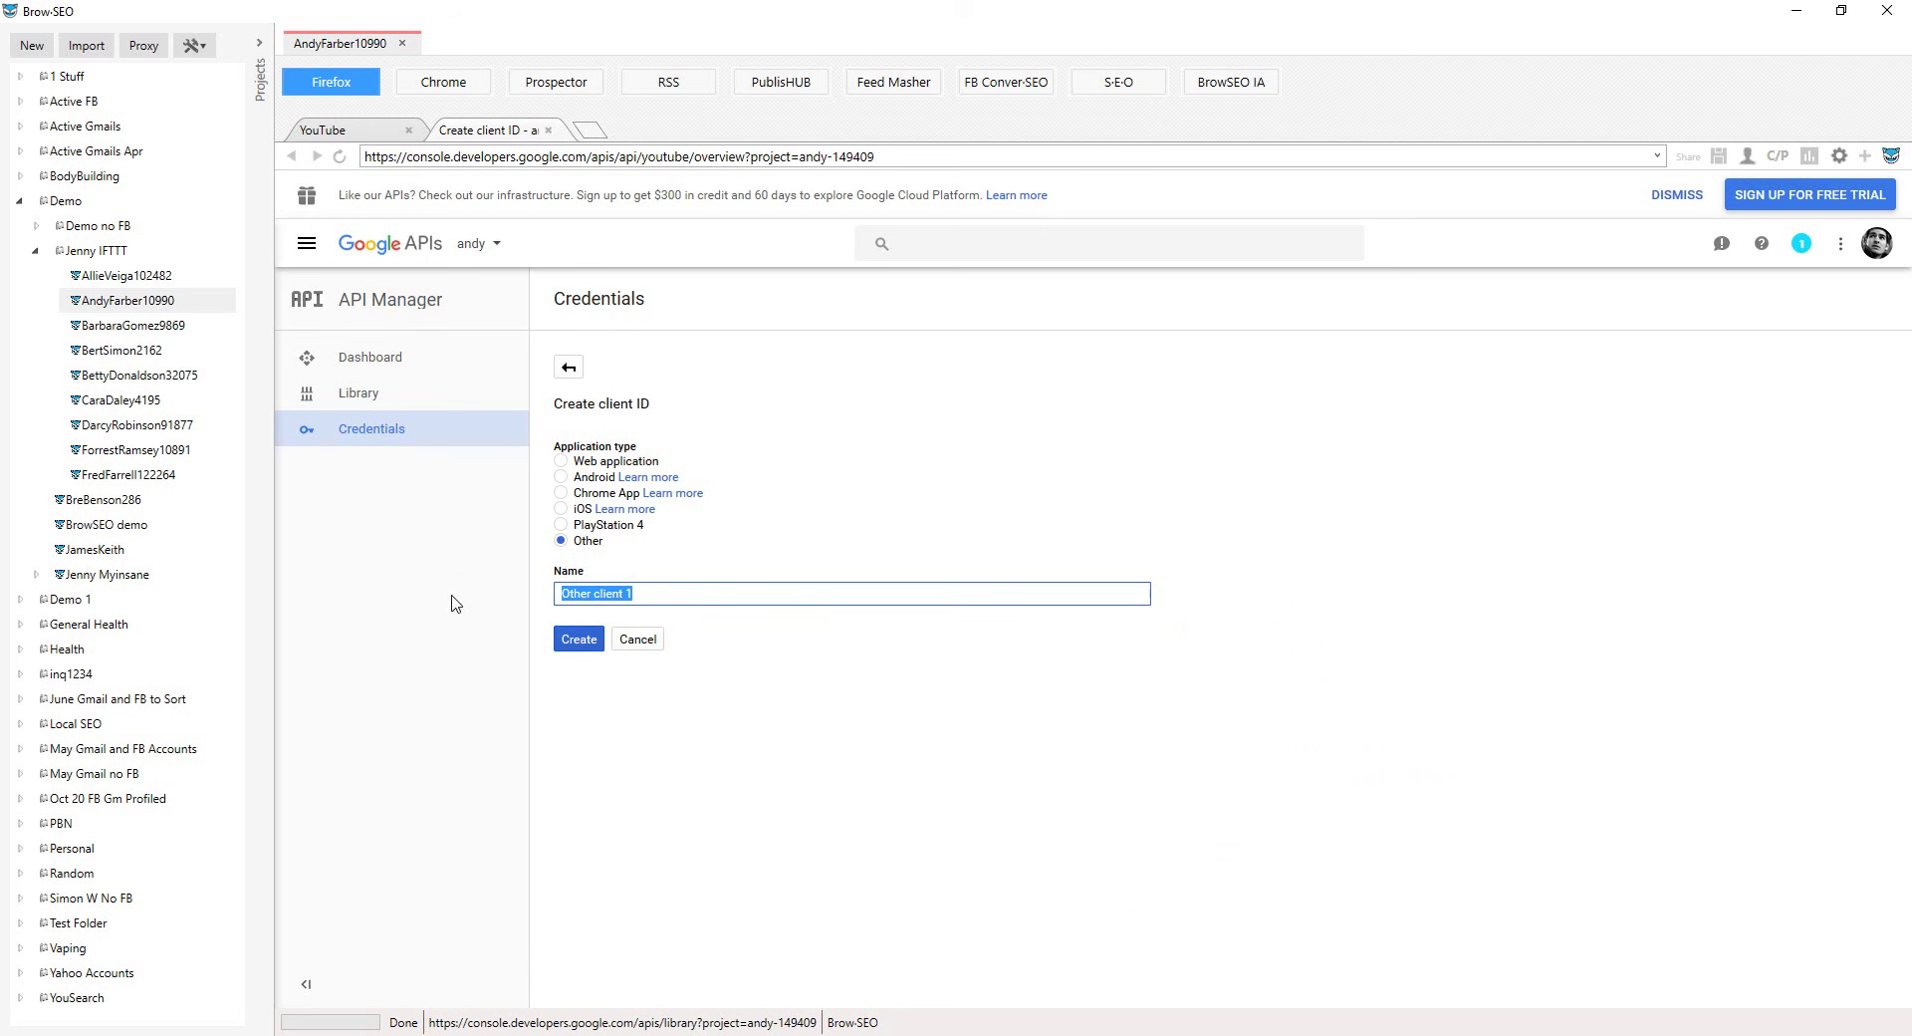
{"action": "type", "text": "andyoa"}
{"action": "left_click", "coordinate": [580, 640]}
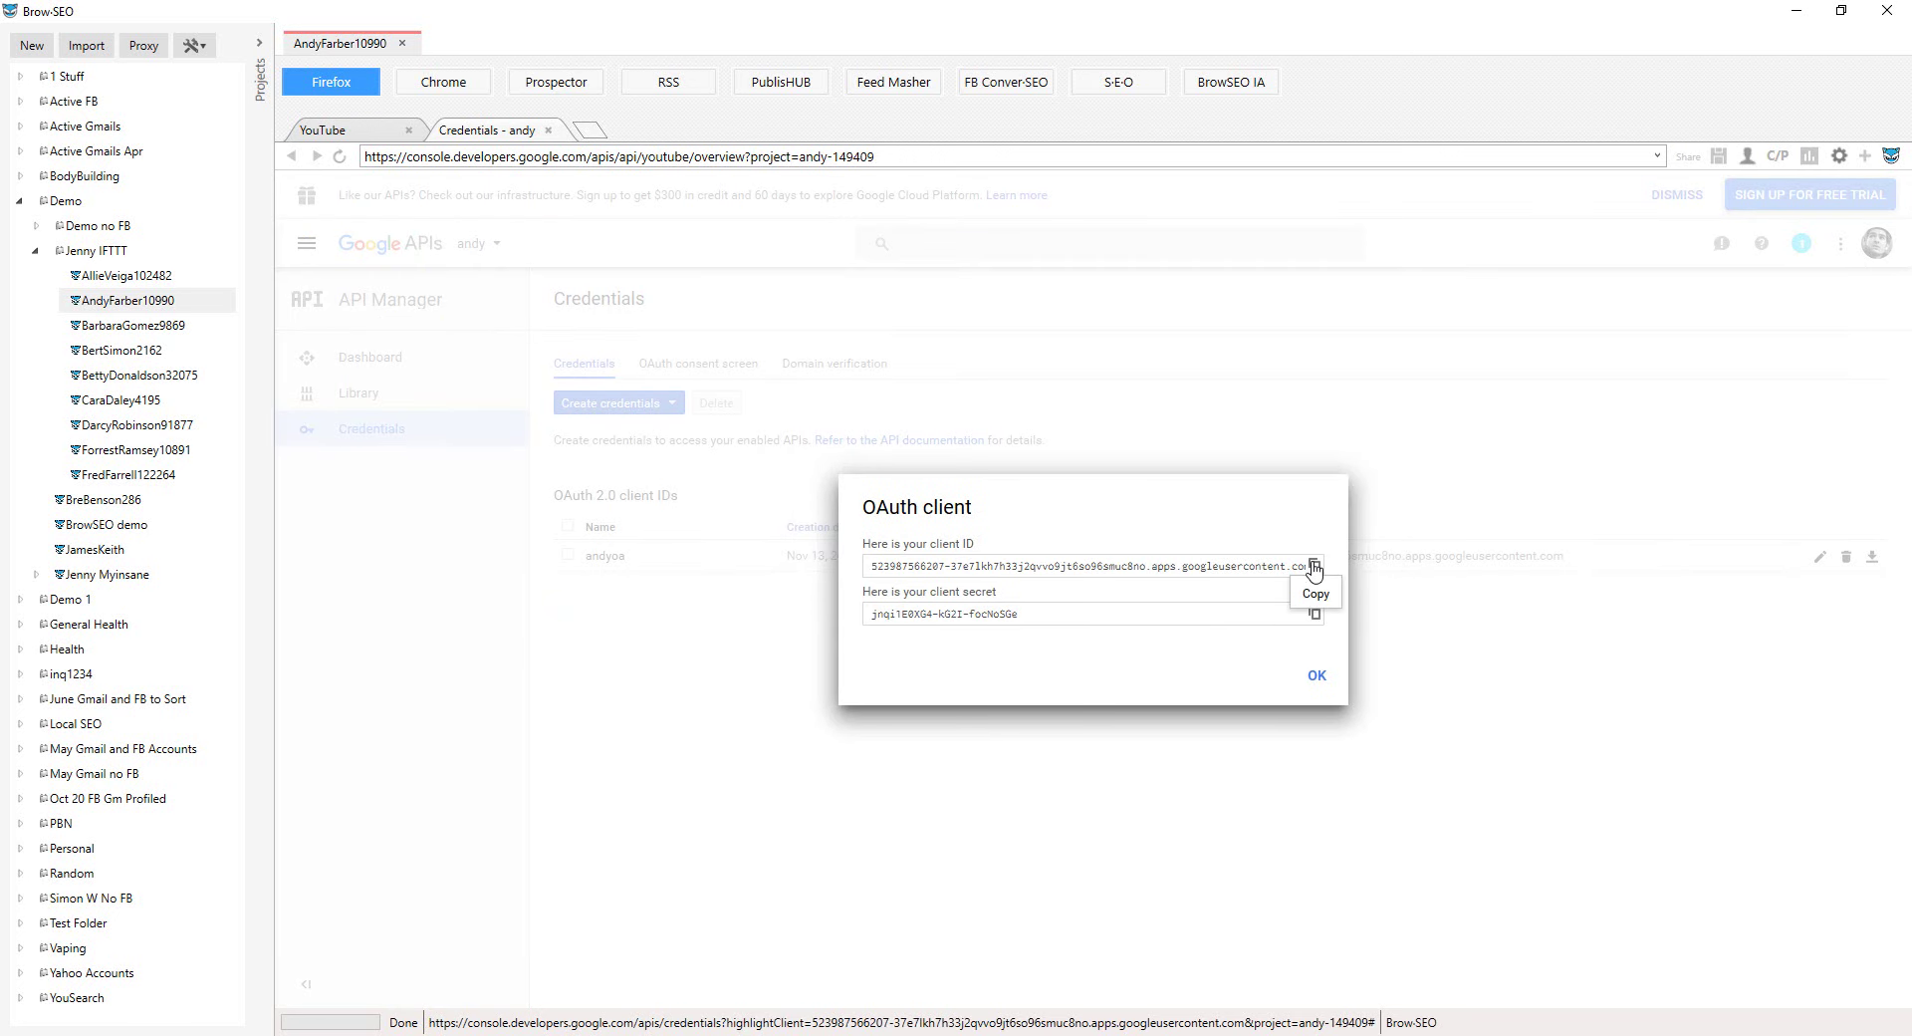
{"action": "left_click", "coordinate": [1313, 566]}
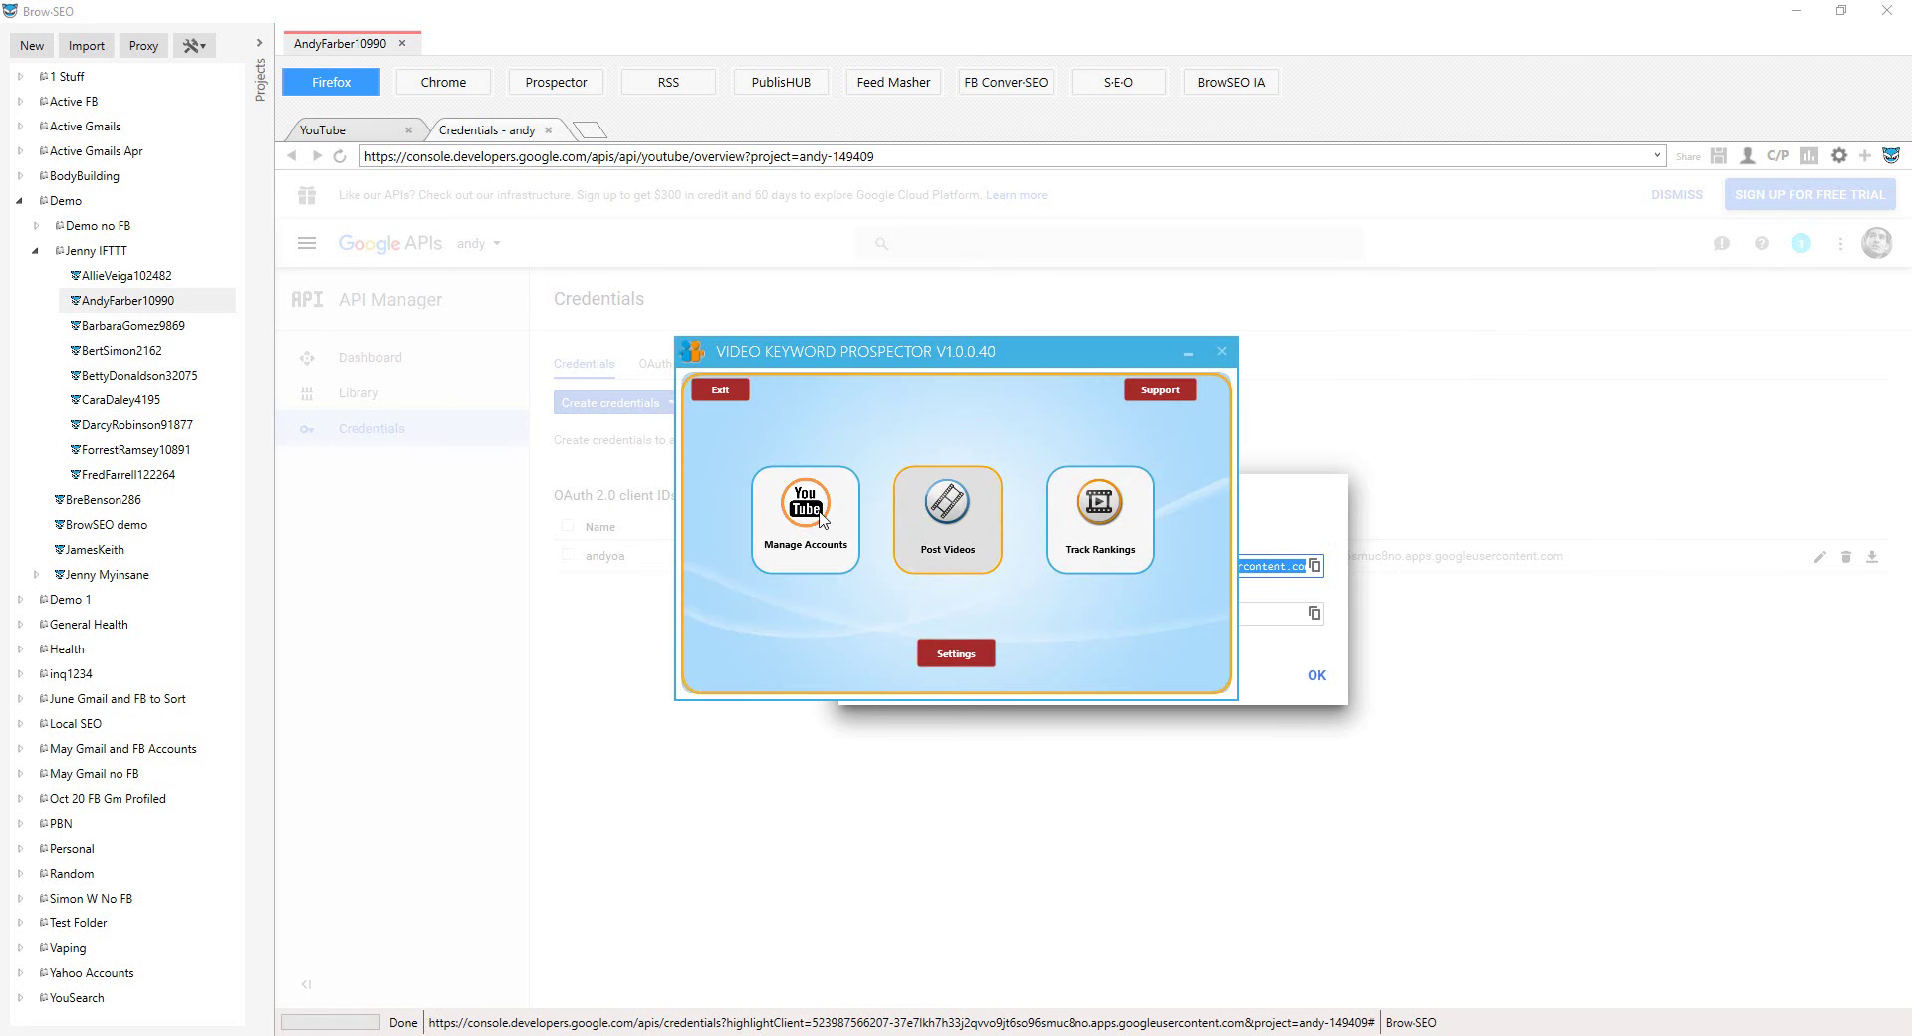
Add a new YouTube account and paste in the API client ID and client secret
{"action": "left_click", "coordinate": [773, 527]}
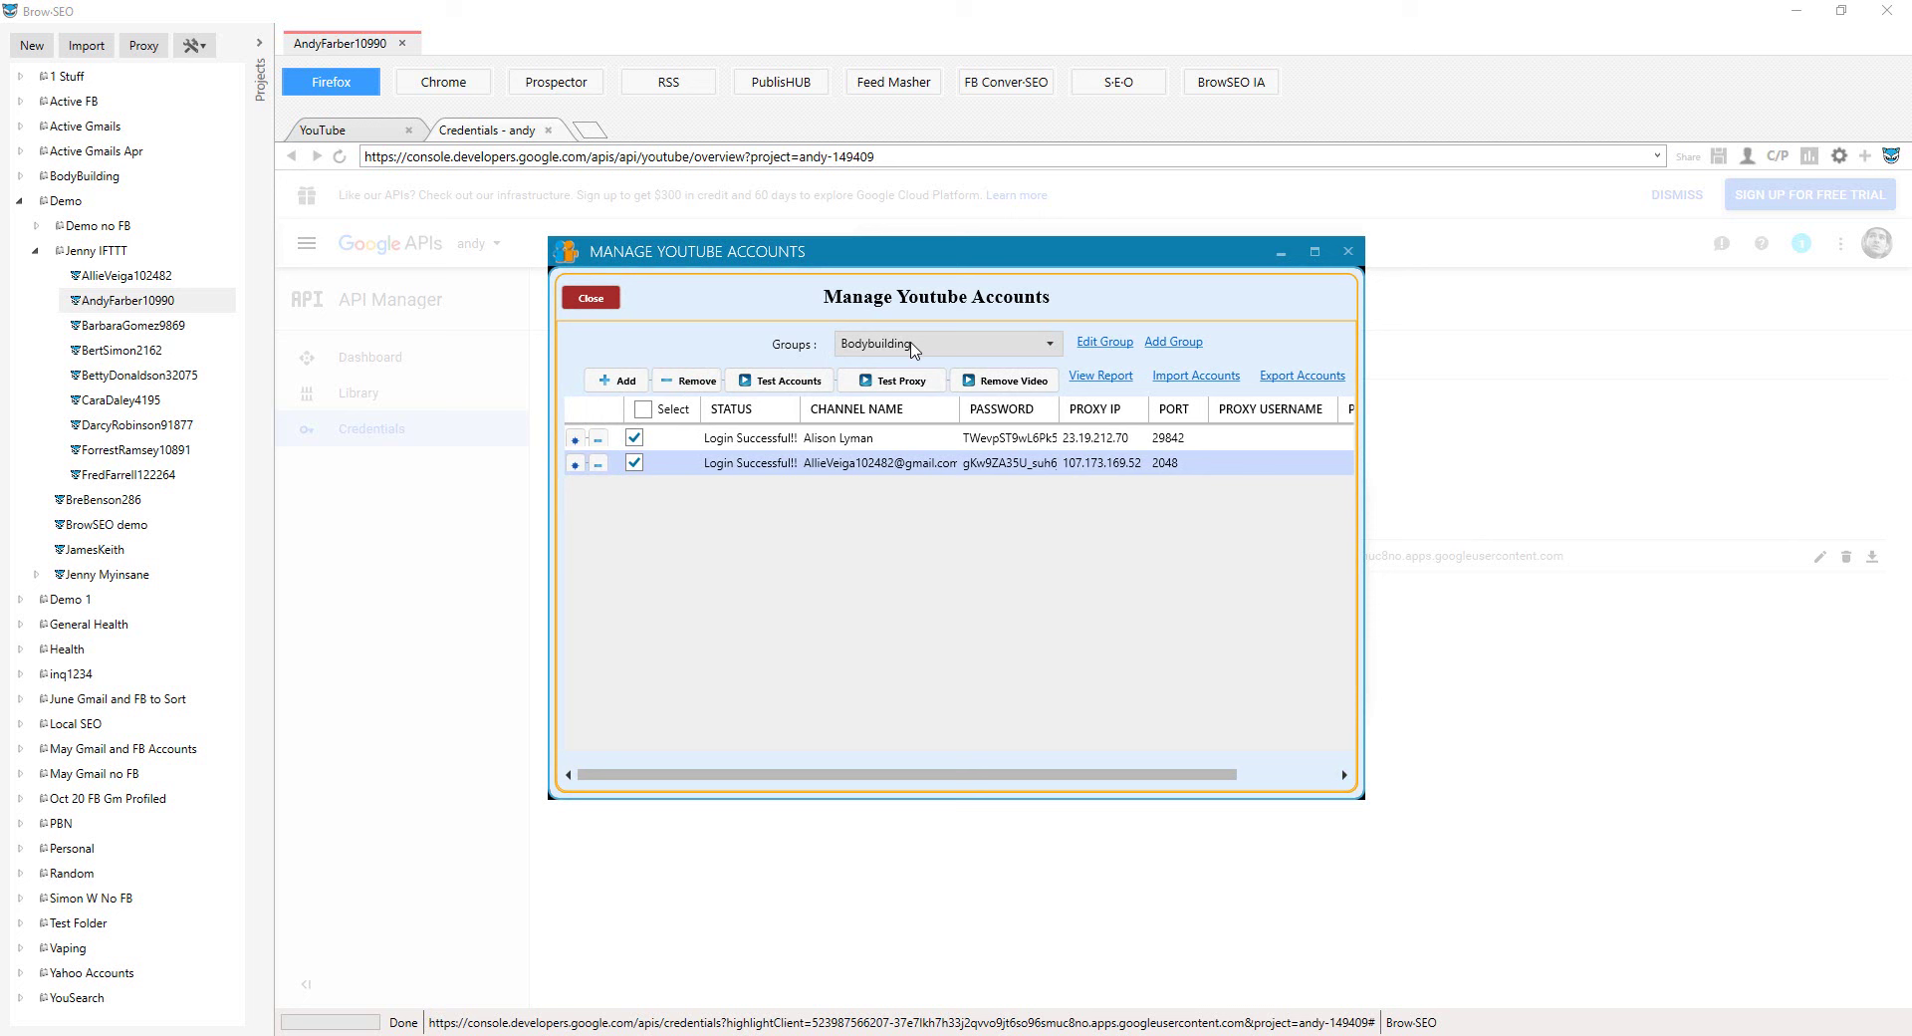
{"action": "left_click", "coordinate": [618, 380]}
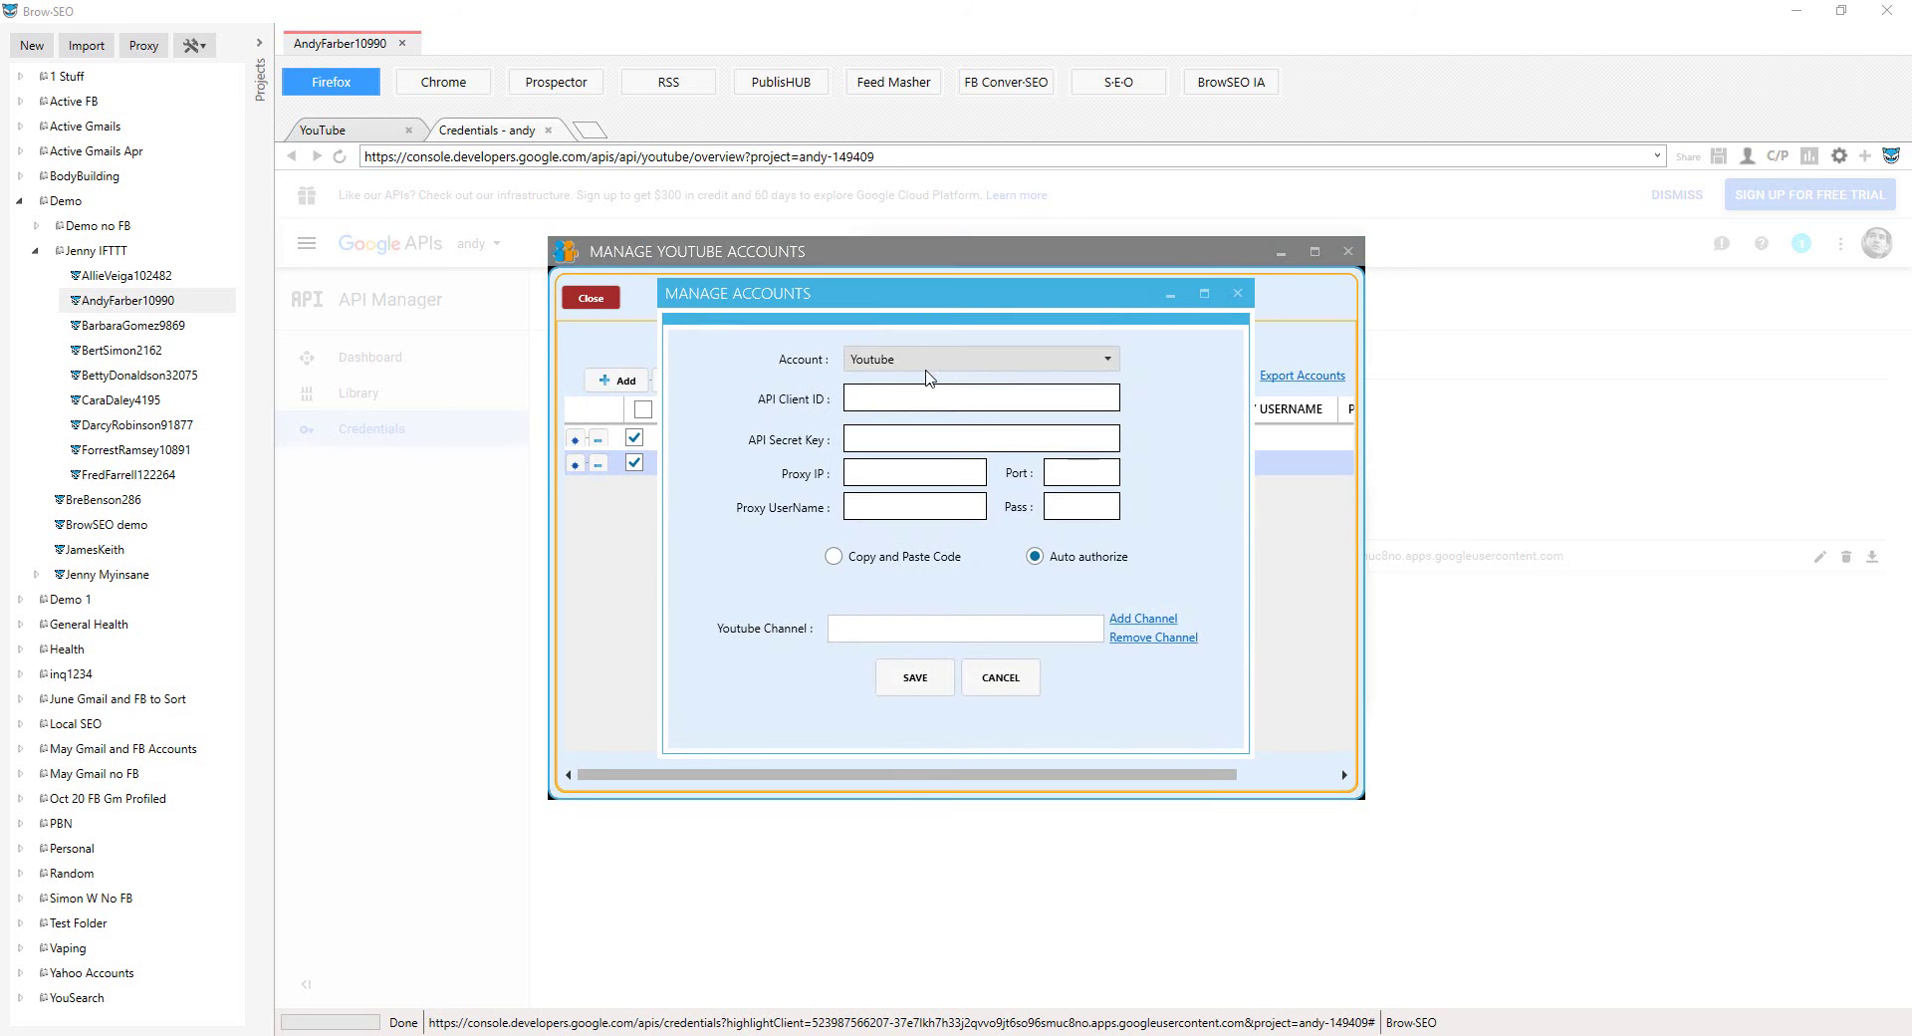
{"action": "left_click", "coordinate": [953, 397]}
{"action": "key", "text": "ctrl+v"}
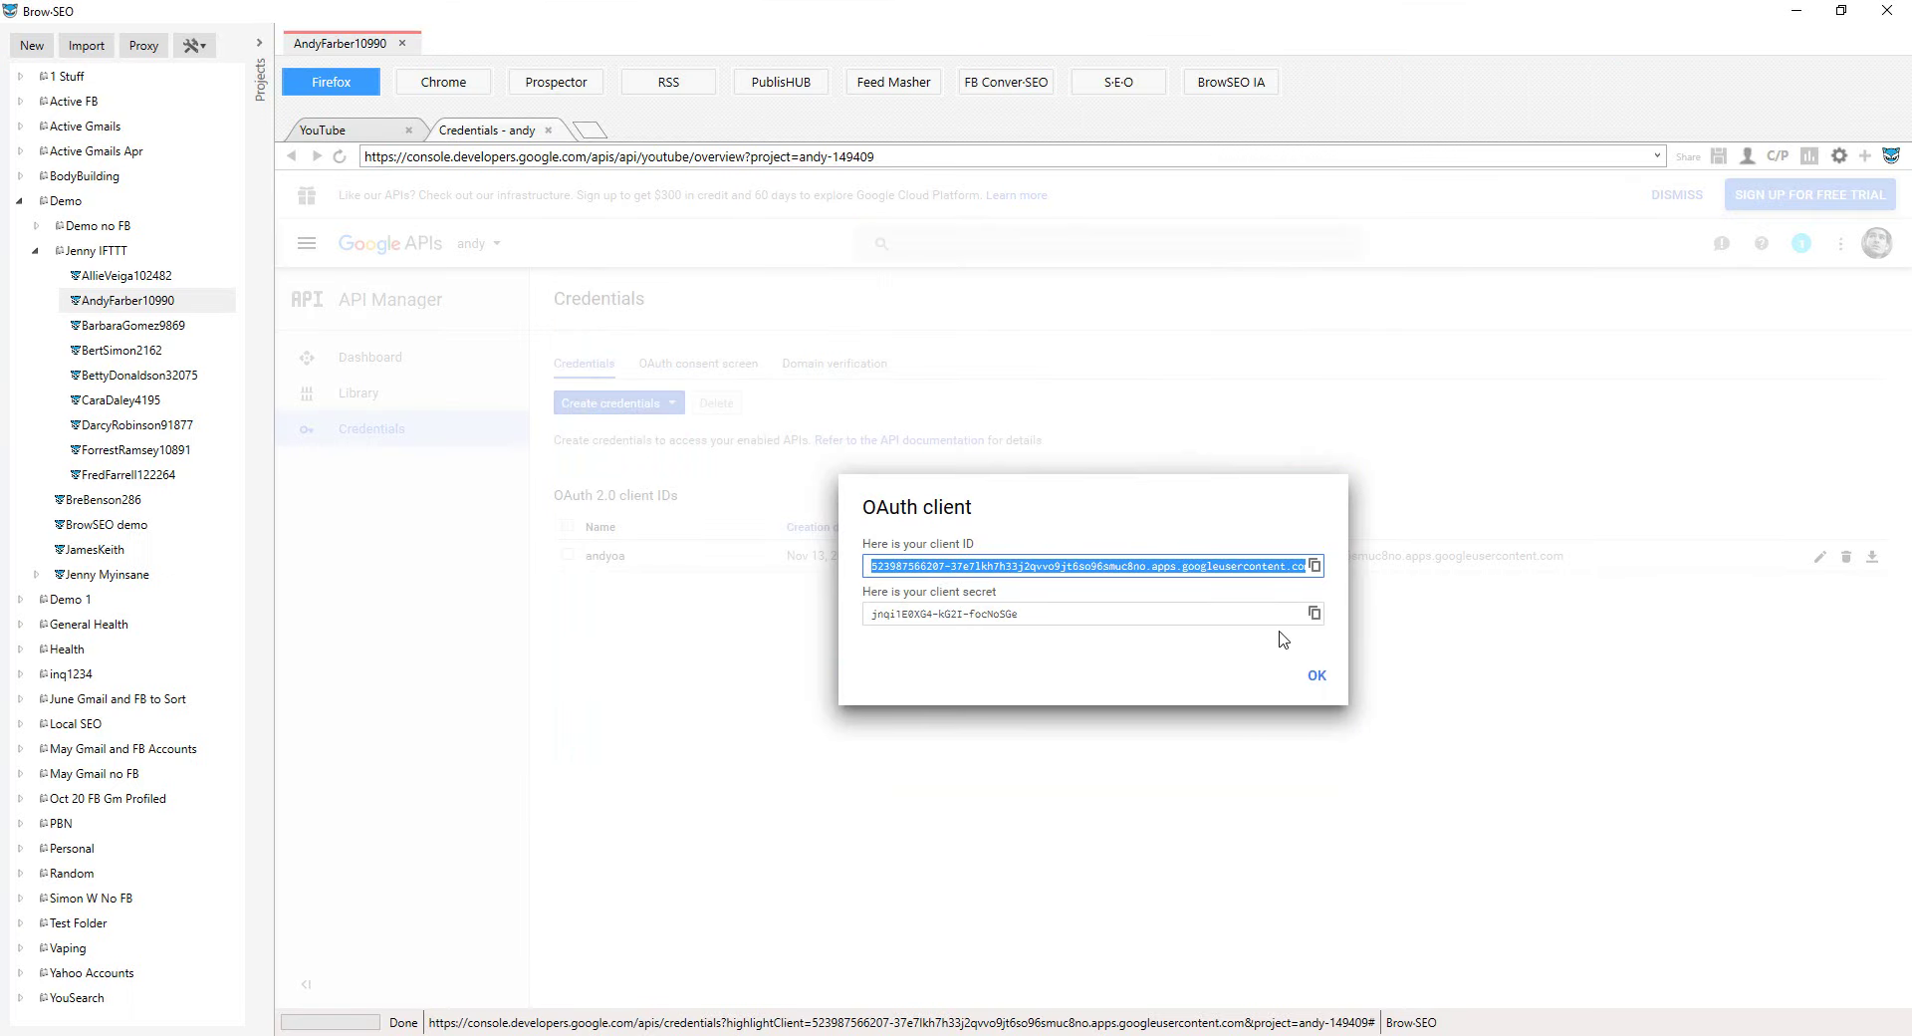
{"action": "left_click", "coordinate": [1315, 613]}
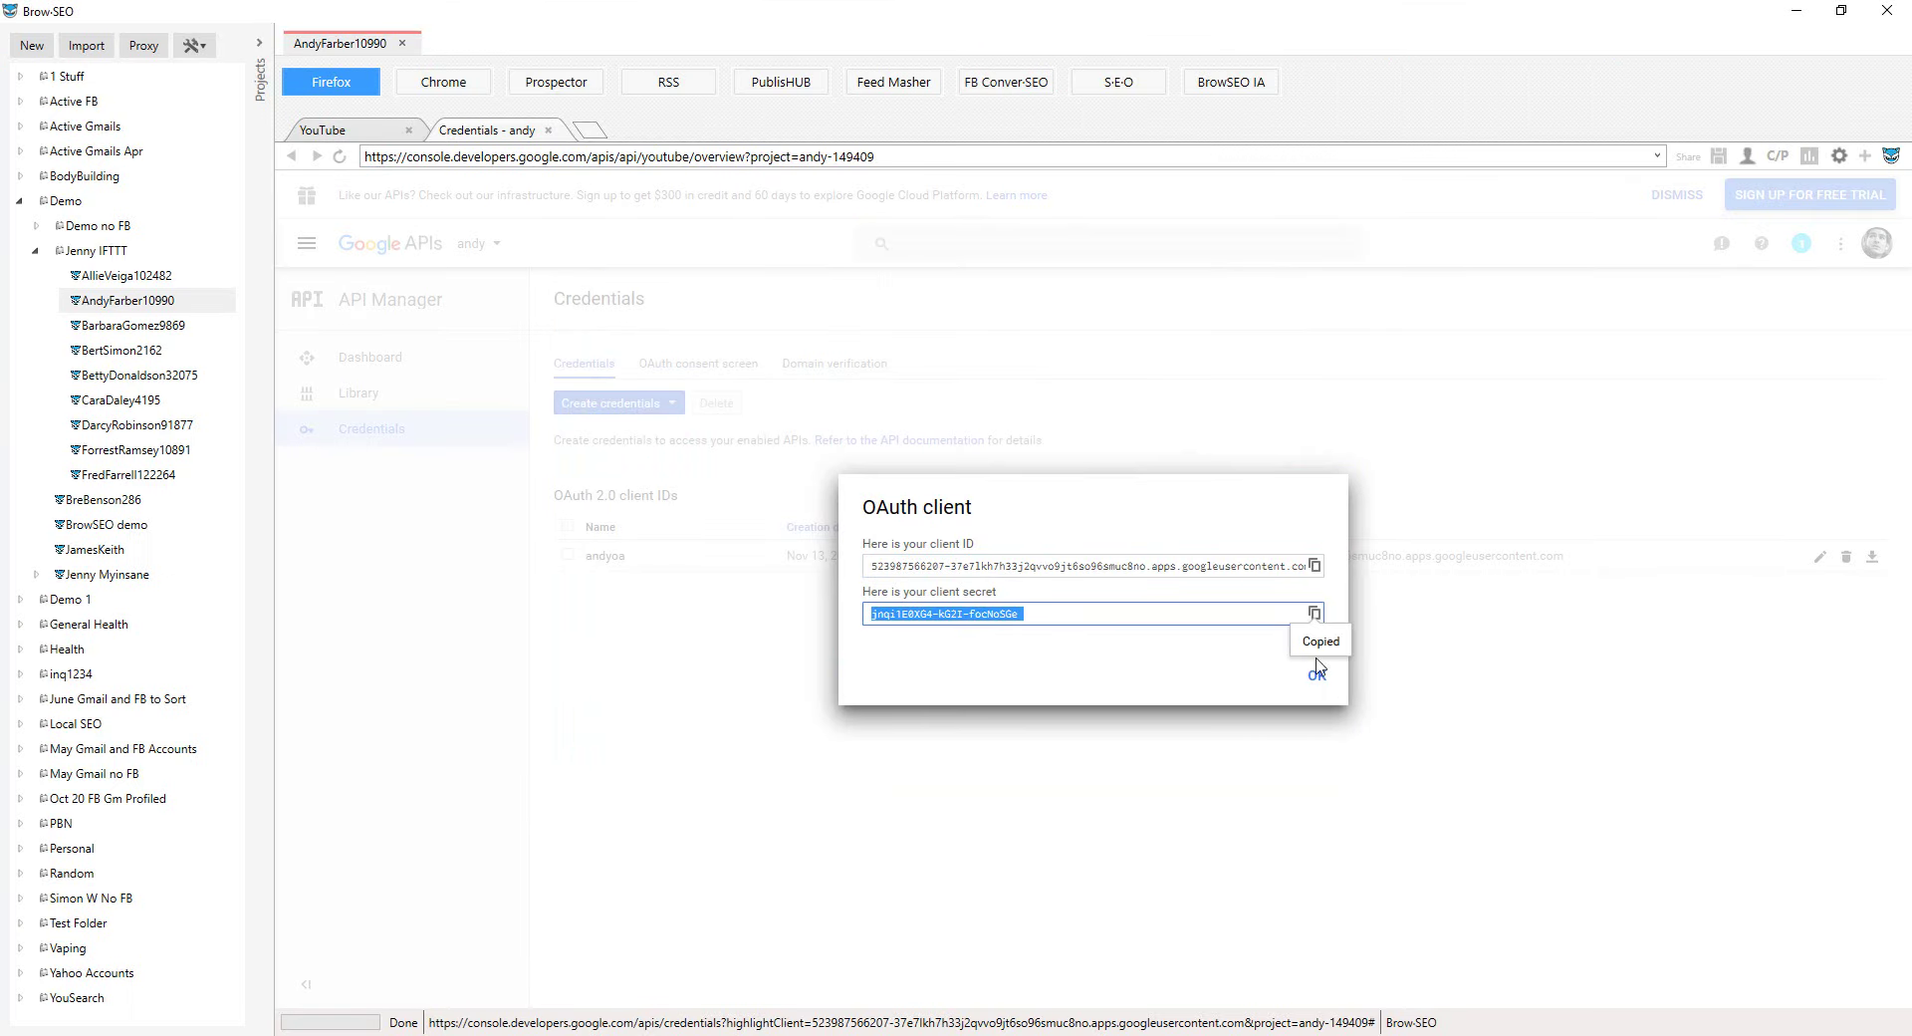
{"action": "key", "text": "alt+Tab"}
{"action": "left_click", "coordinate": [964, 439]}
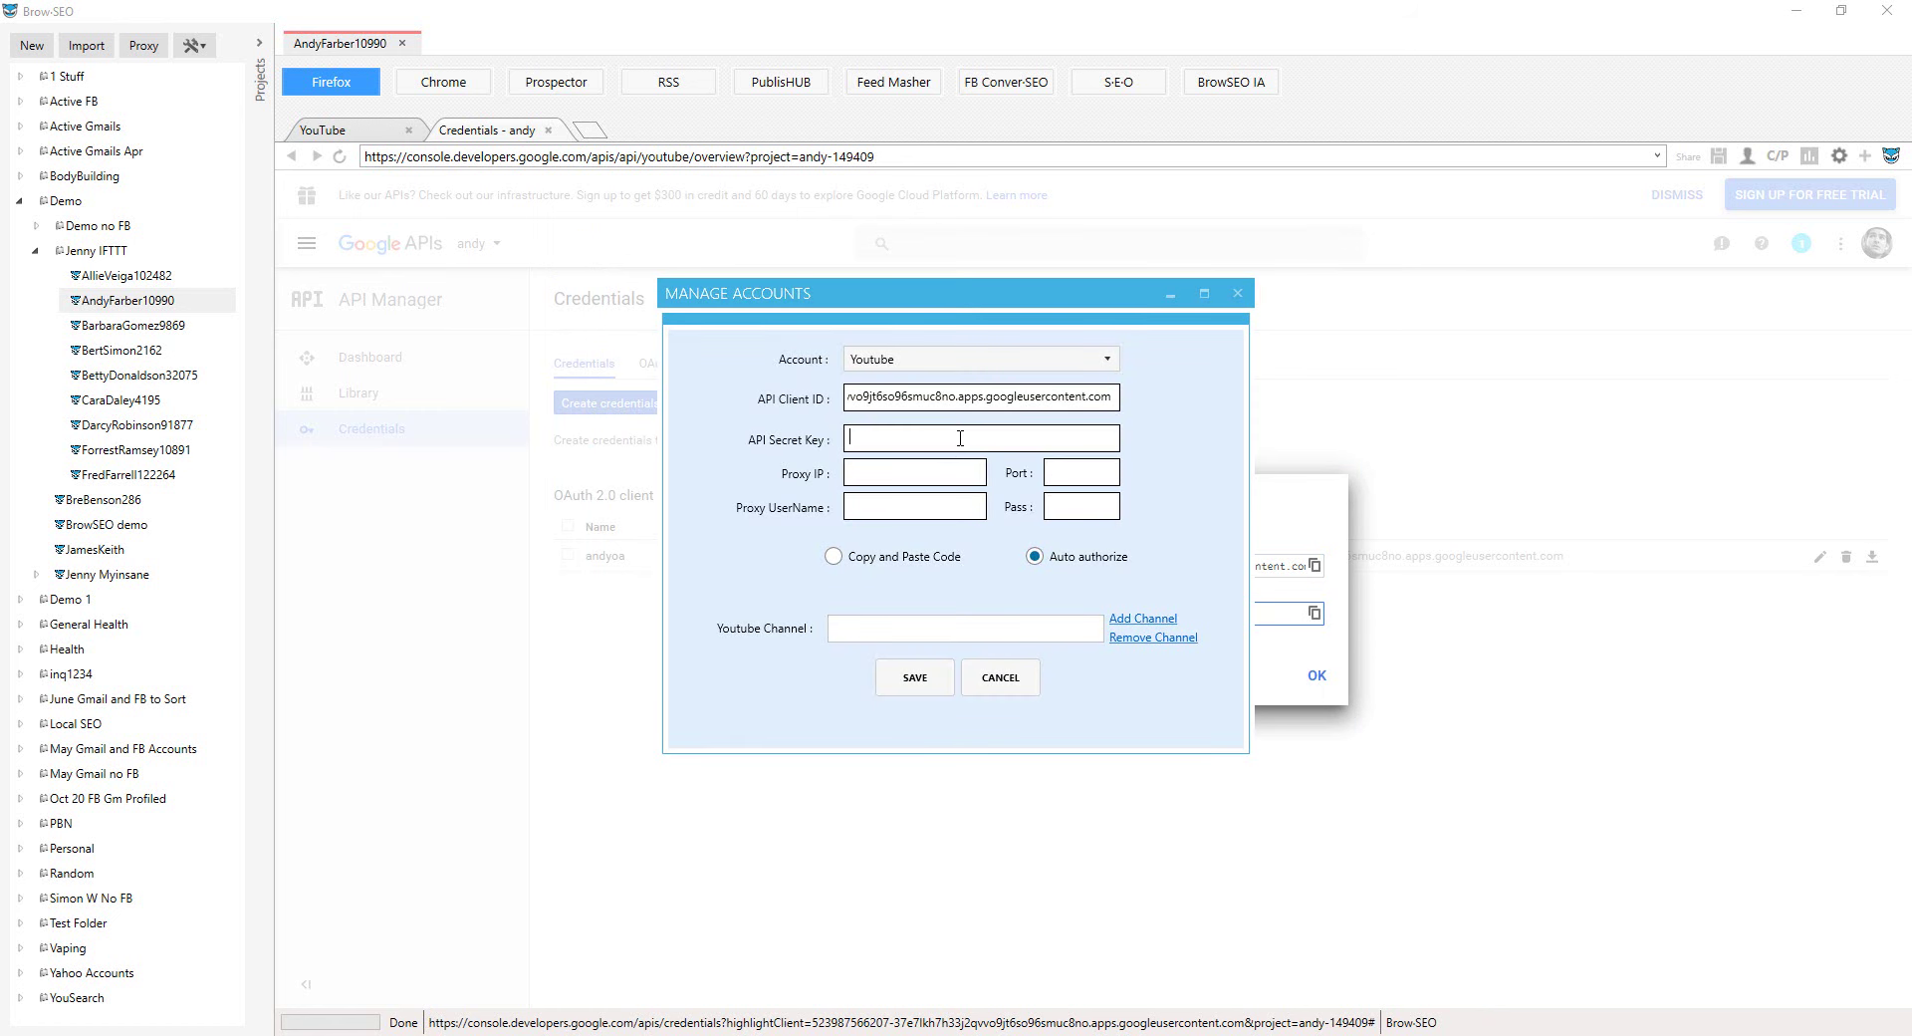
{"action": "key", "text": "ctrl+v"}
{"action": "left_click", "coordinate": [1780, 159]}
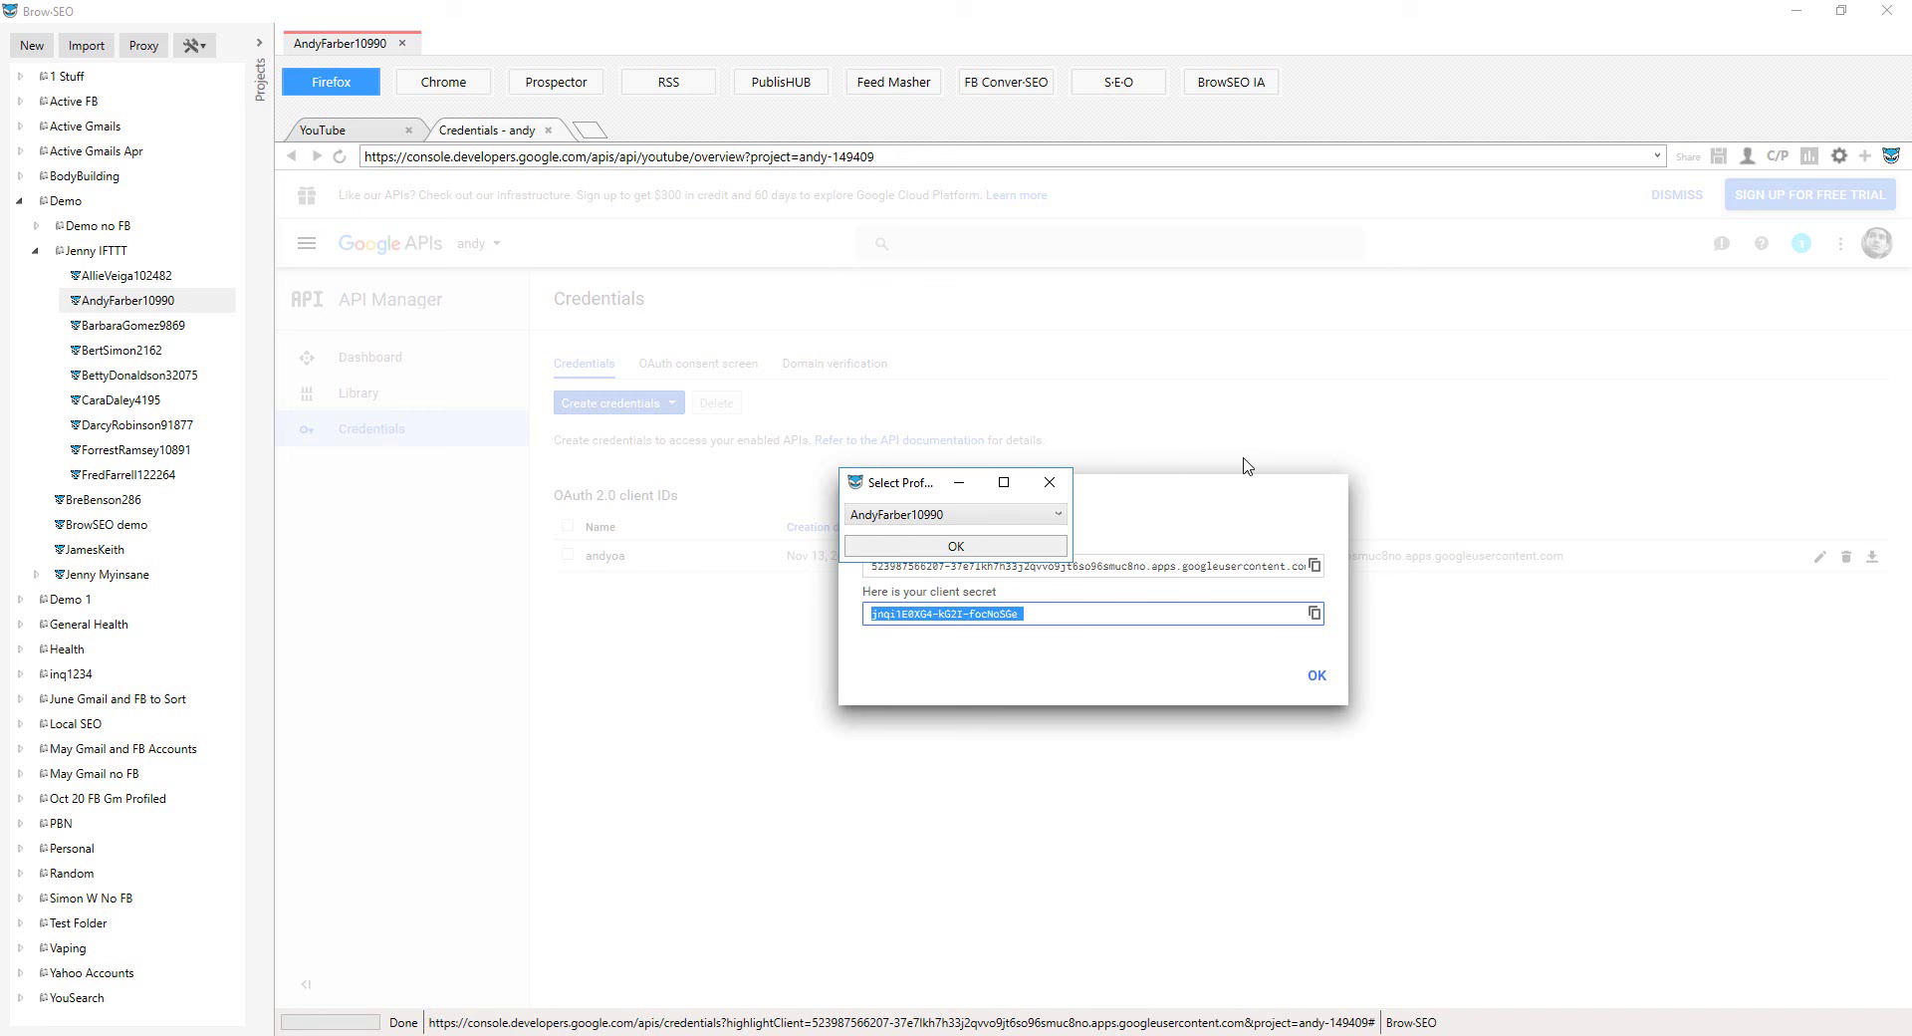
{"action": "left_click", "coordinate": [1029, 545]}
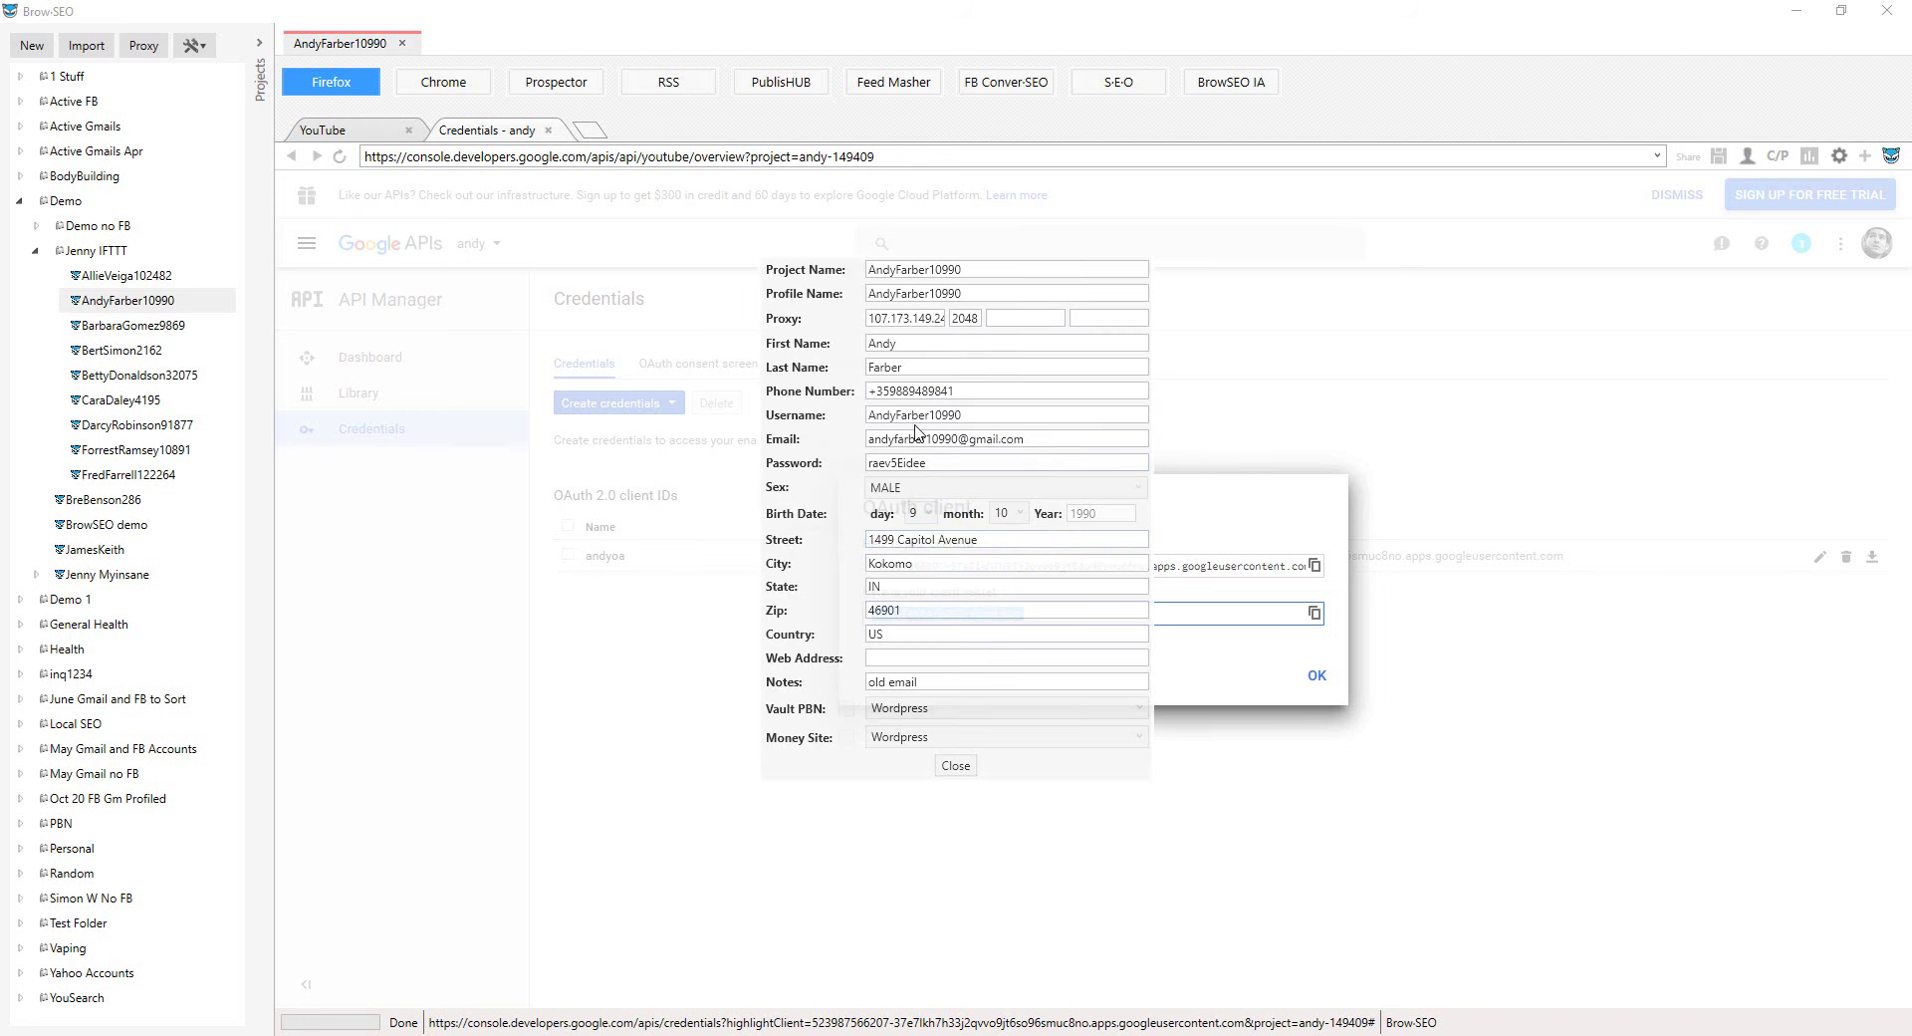
{"action": "left_click", "coordinate": [891, 314]}
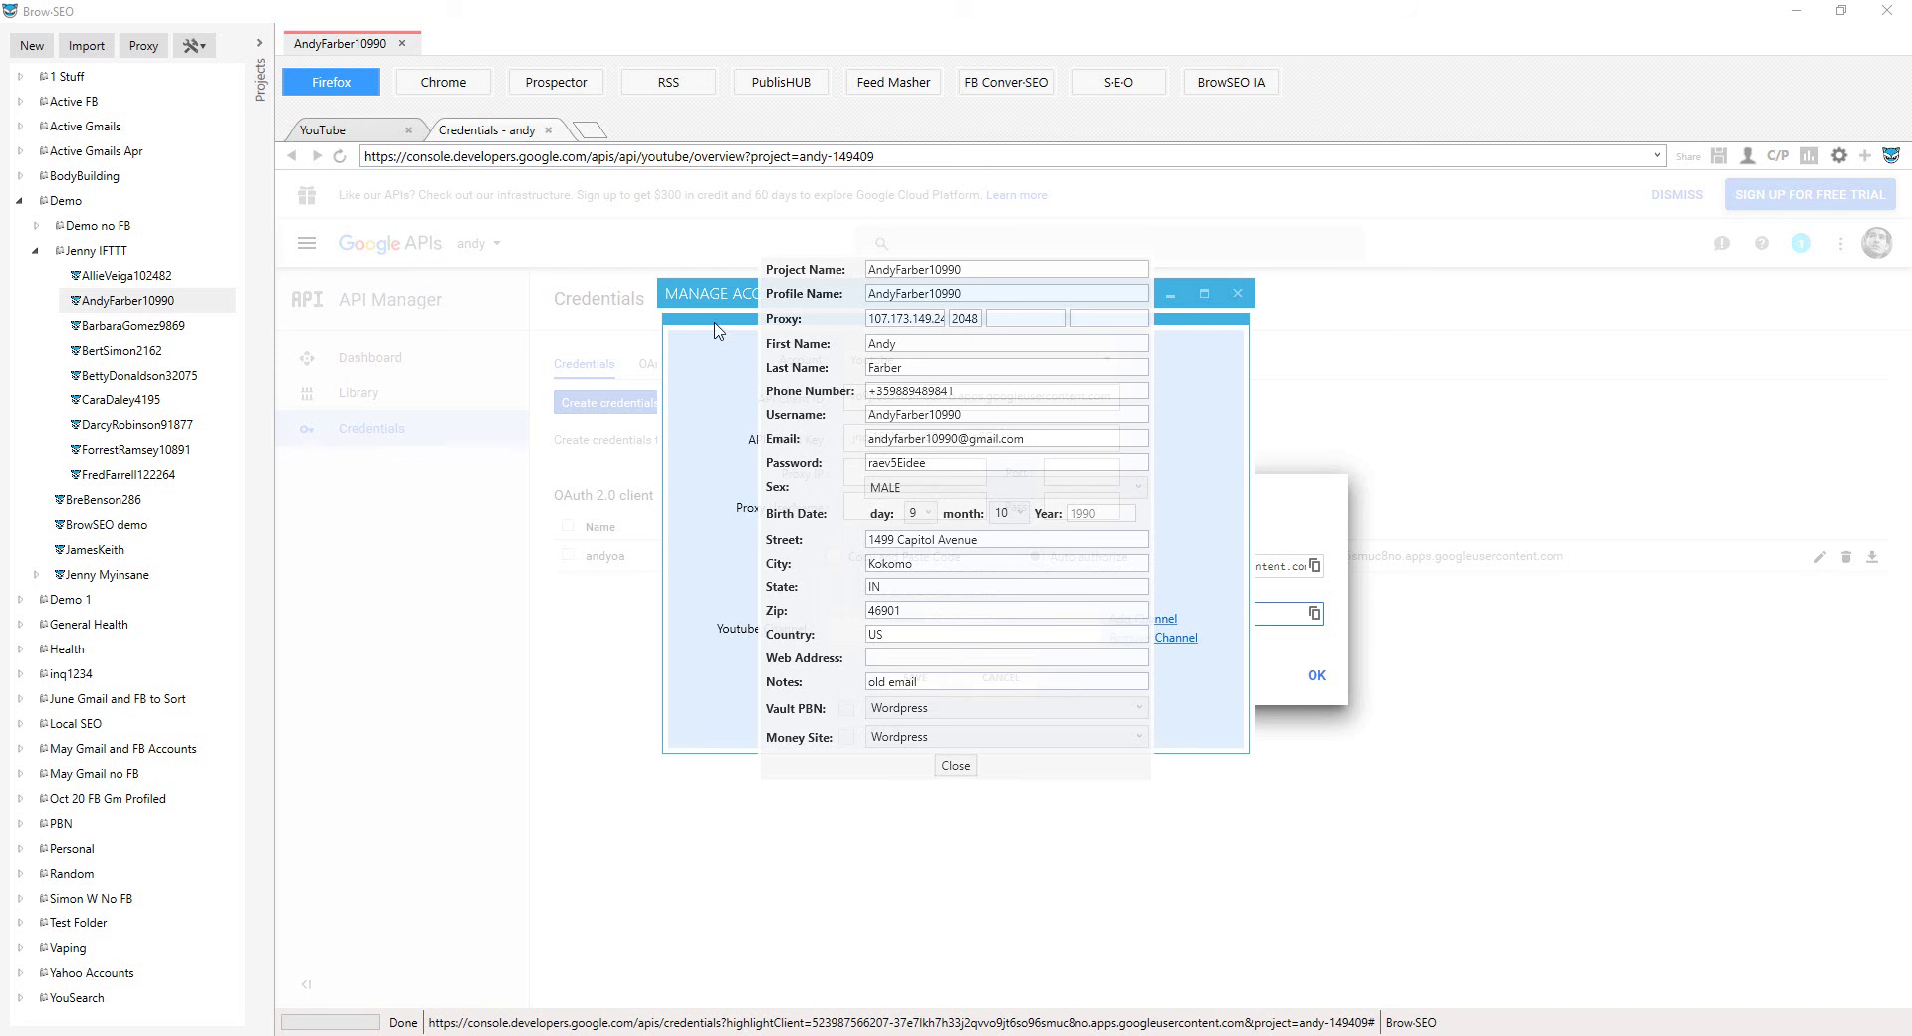
{"action": "left_click", "coordinate": [956, 765]}
{"action": "left_click", "coordinate": [914, 474]}
{"action": "key", "text": "ctrl+v"}
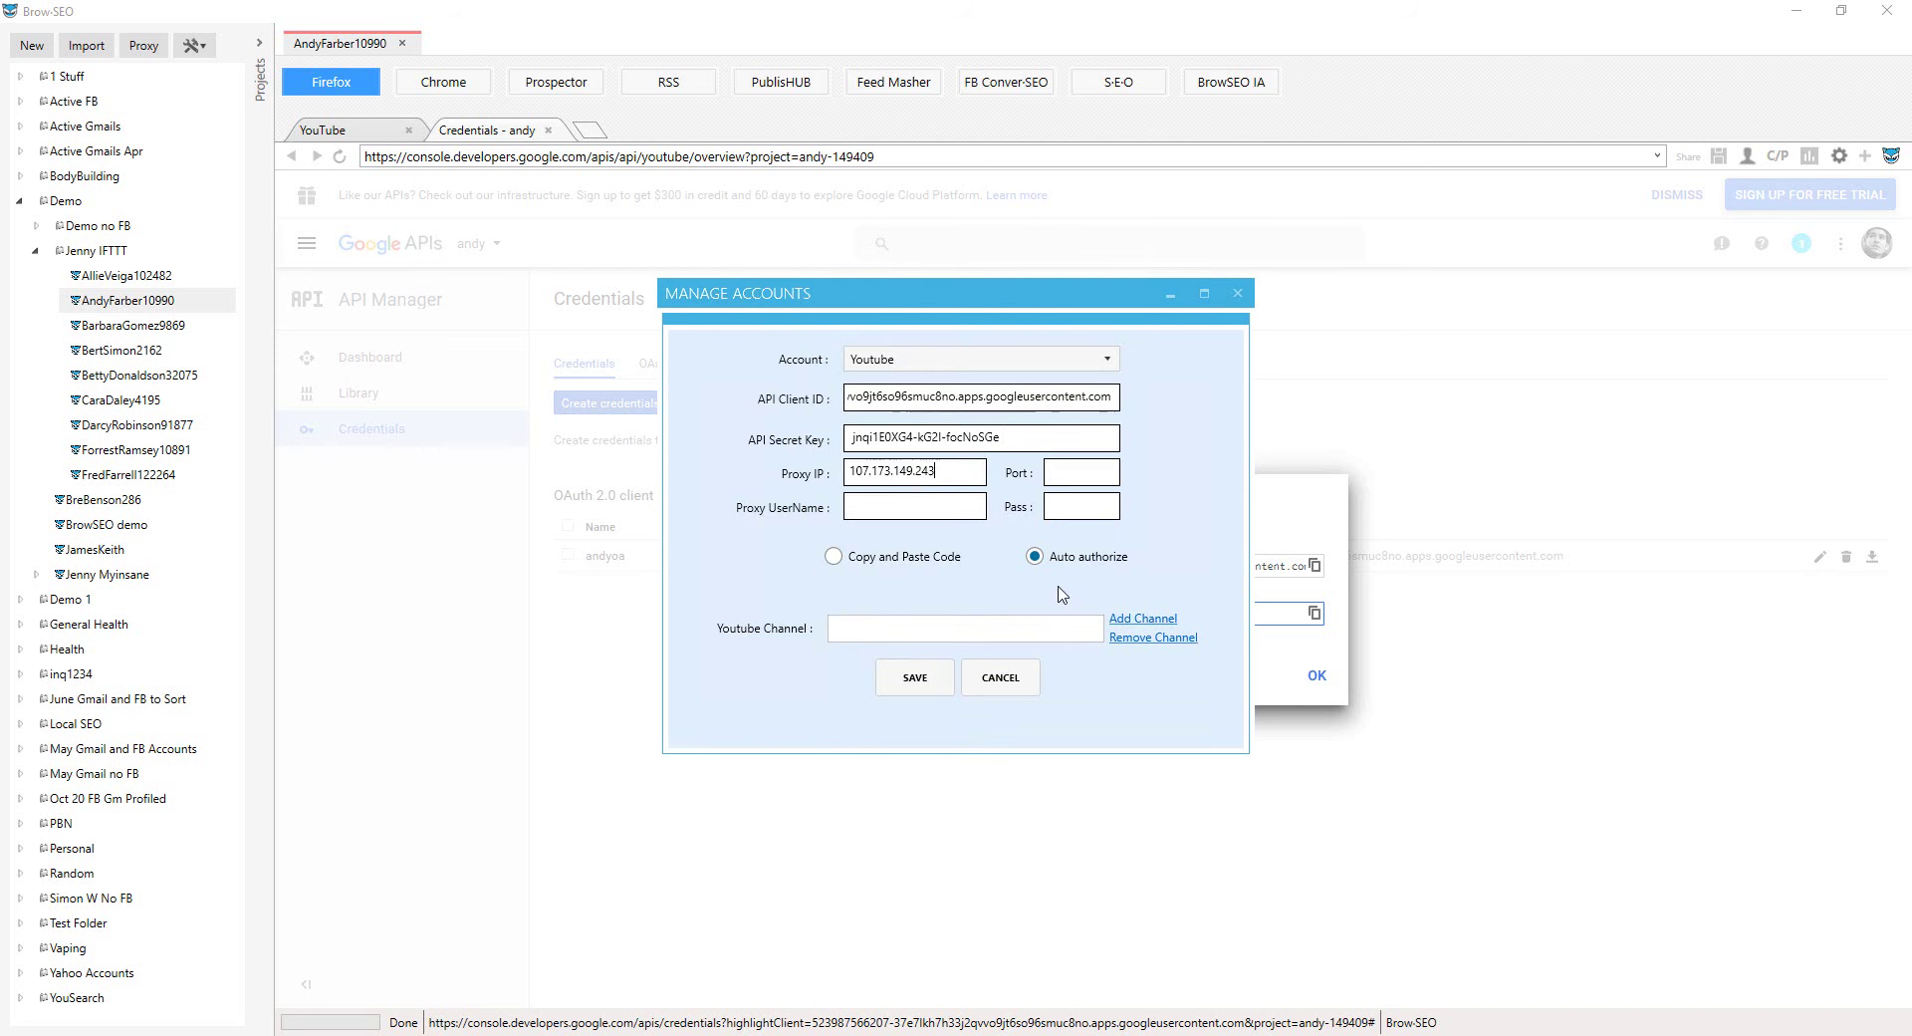
{"action": "left_click", "coordinate": [1777, 157]}
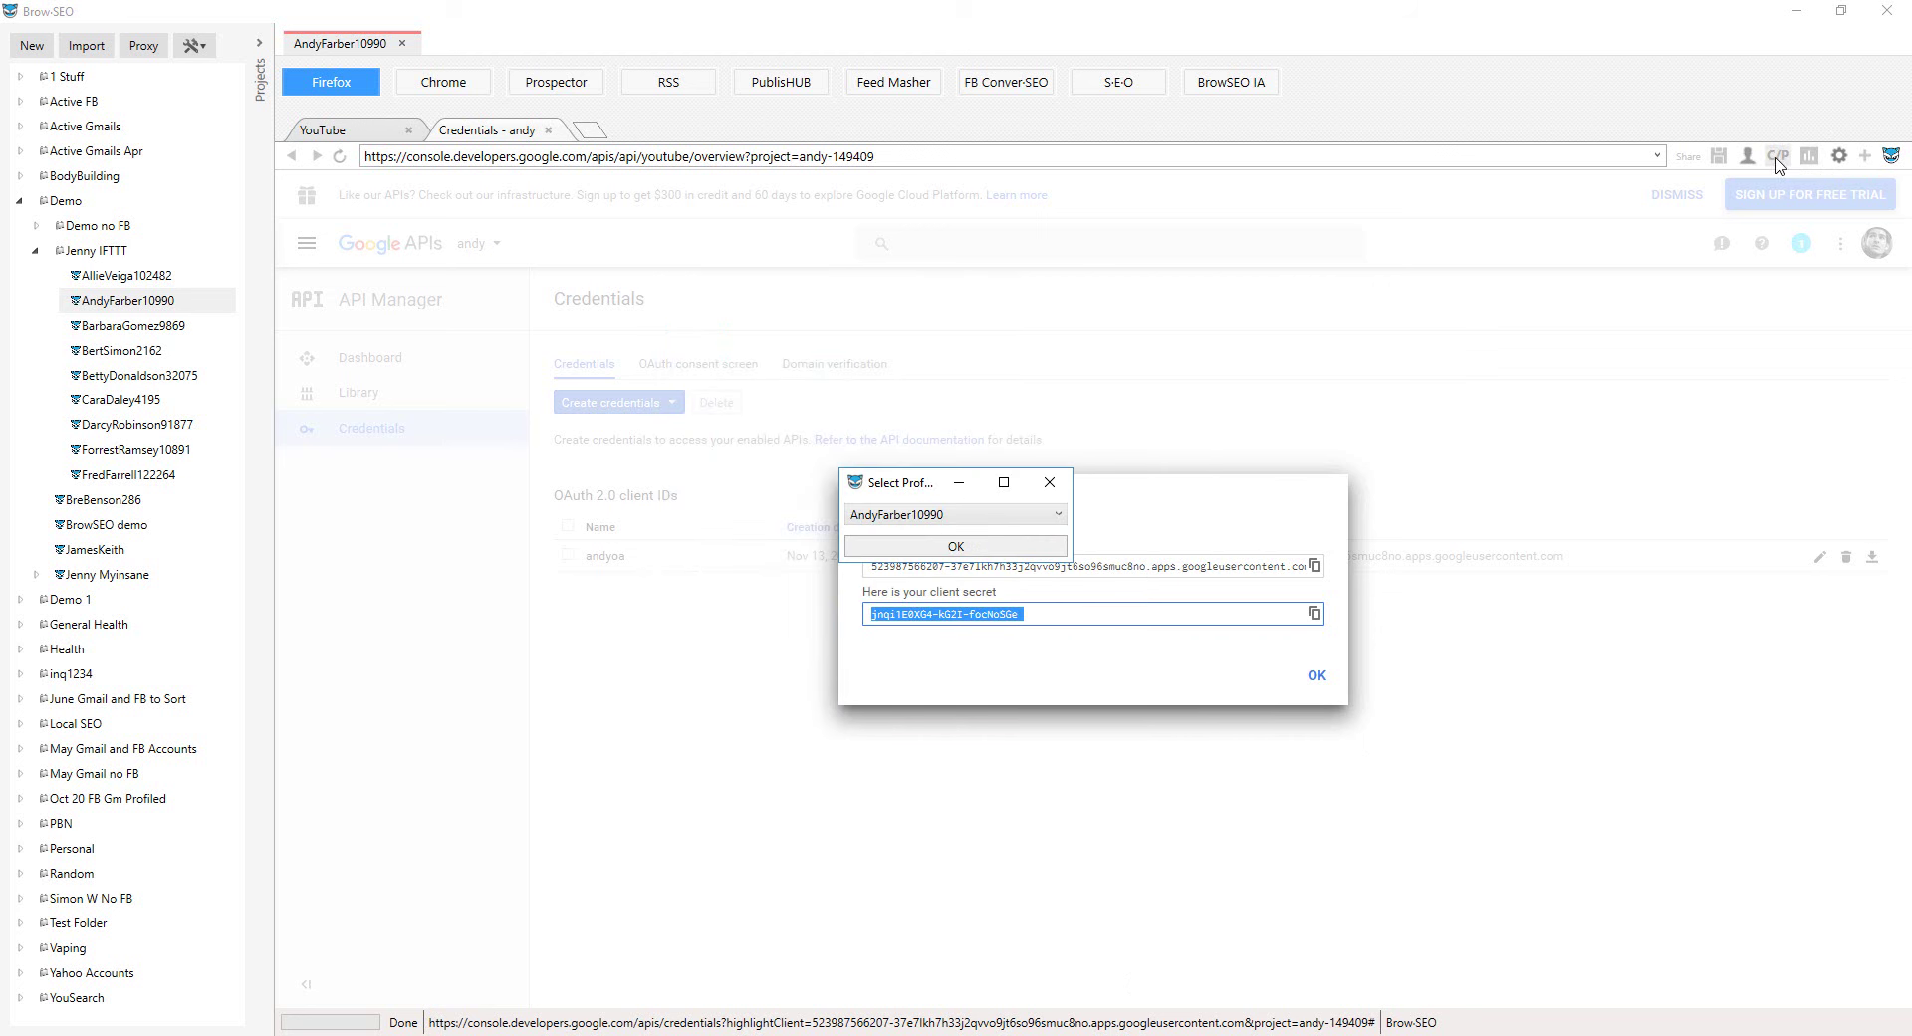
{"action": "left_click", "coordinate": [1016, 547]}
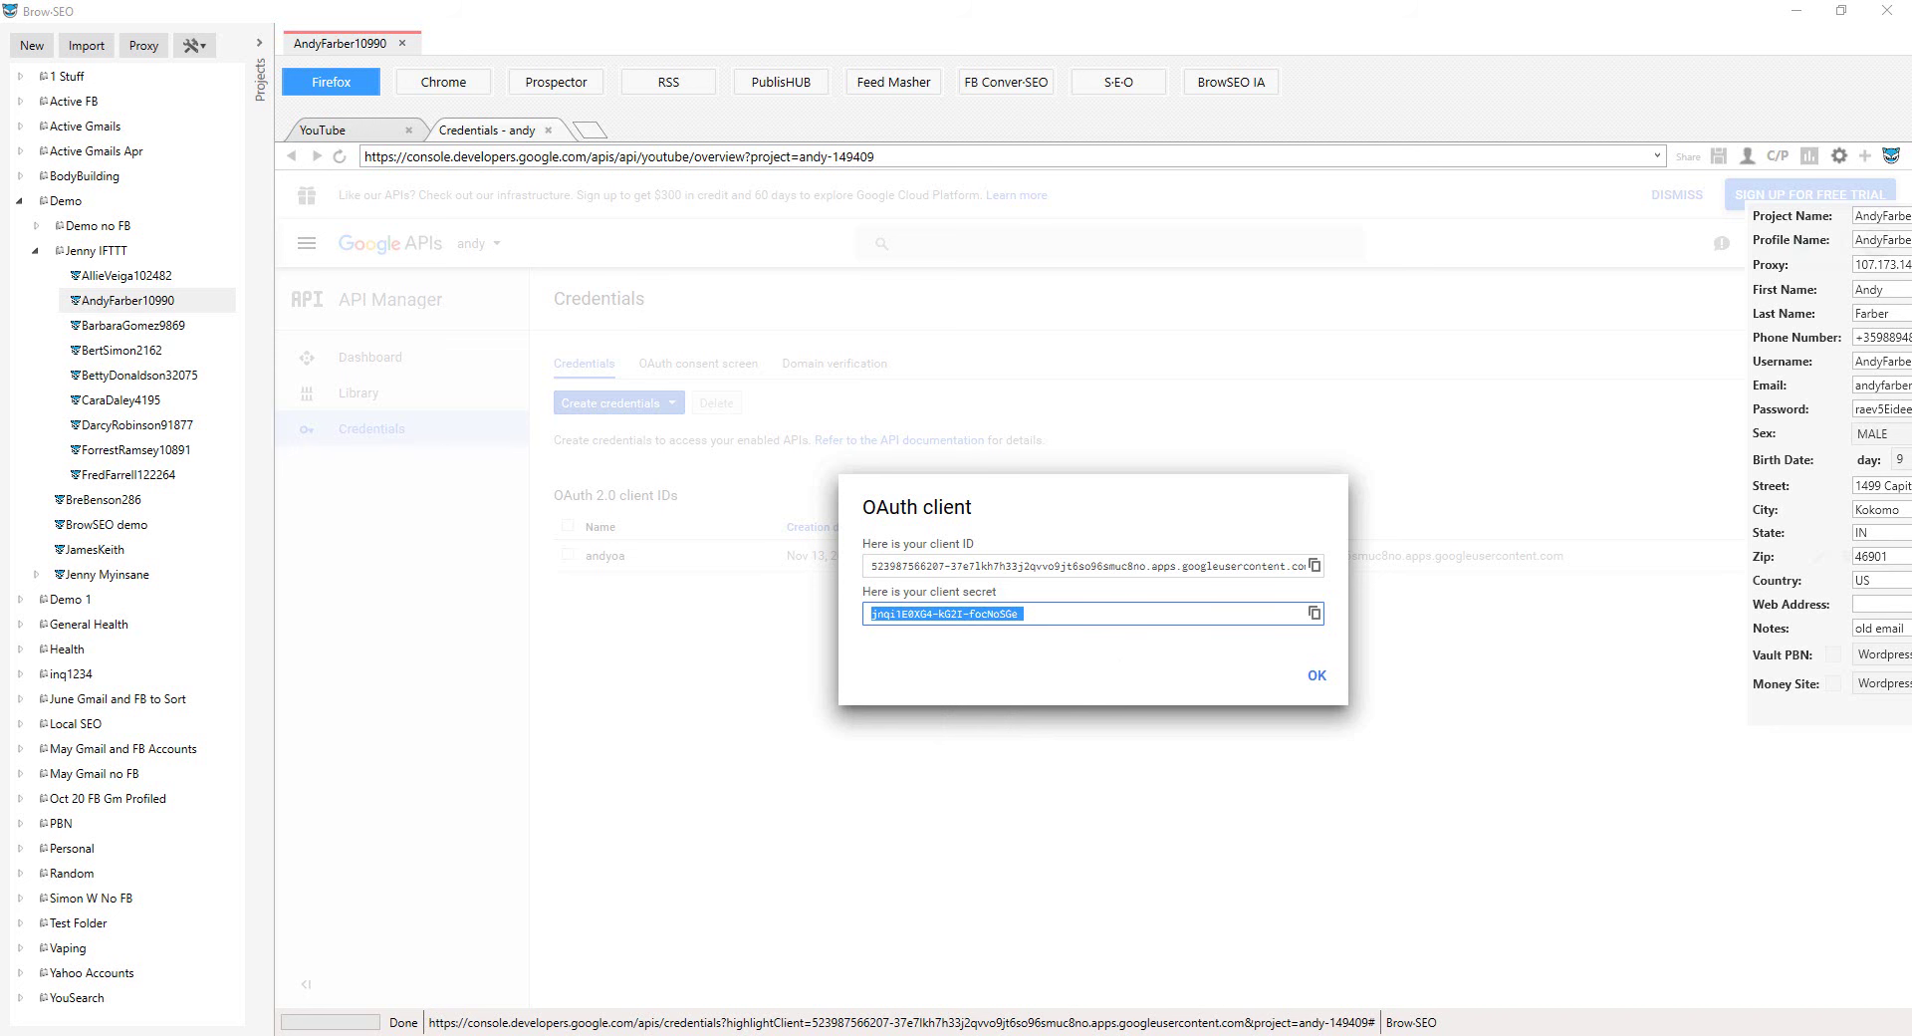
{"action": "key", "text": "ctrl+c"}
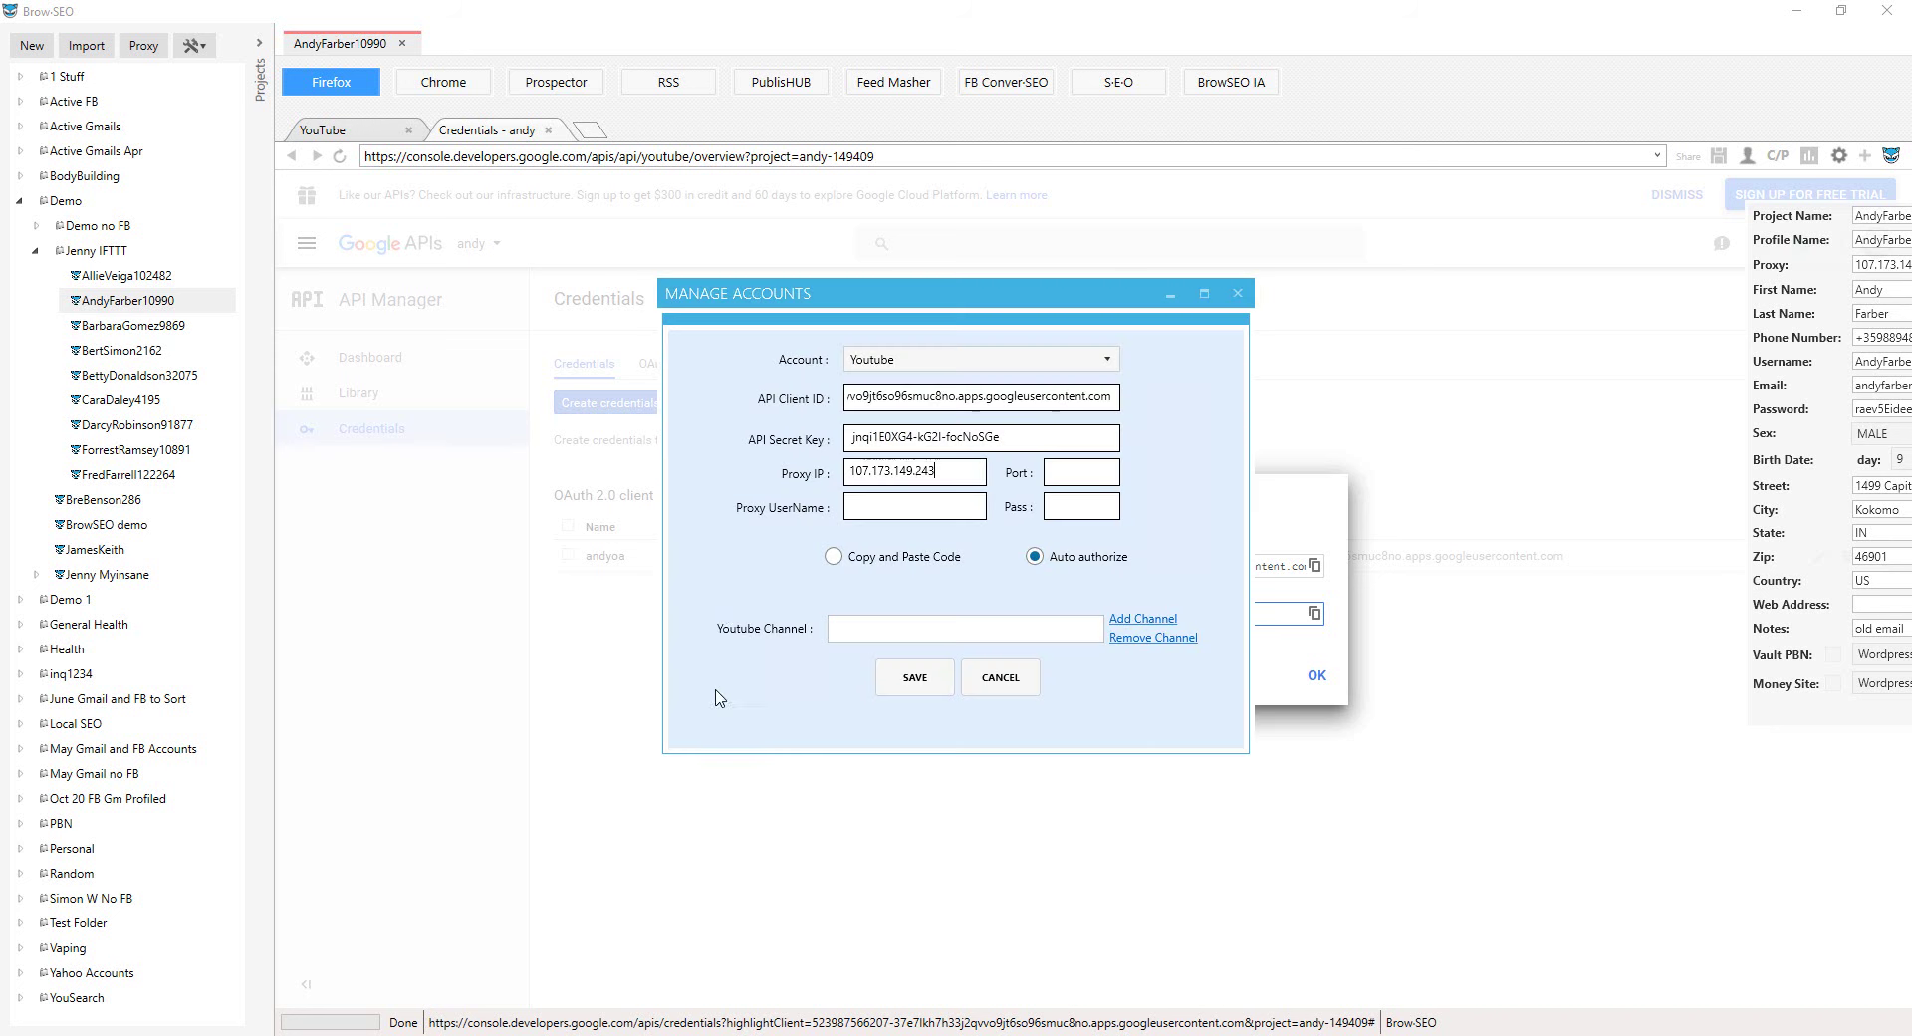
{"action": "left_click", "coordinate": [1067, 470]}
Add a new YouTube channel and confirm the notice so Google's sign-in page opens
{"action": "left_click", "coordinate": [1135, 622]}
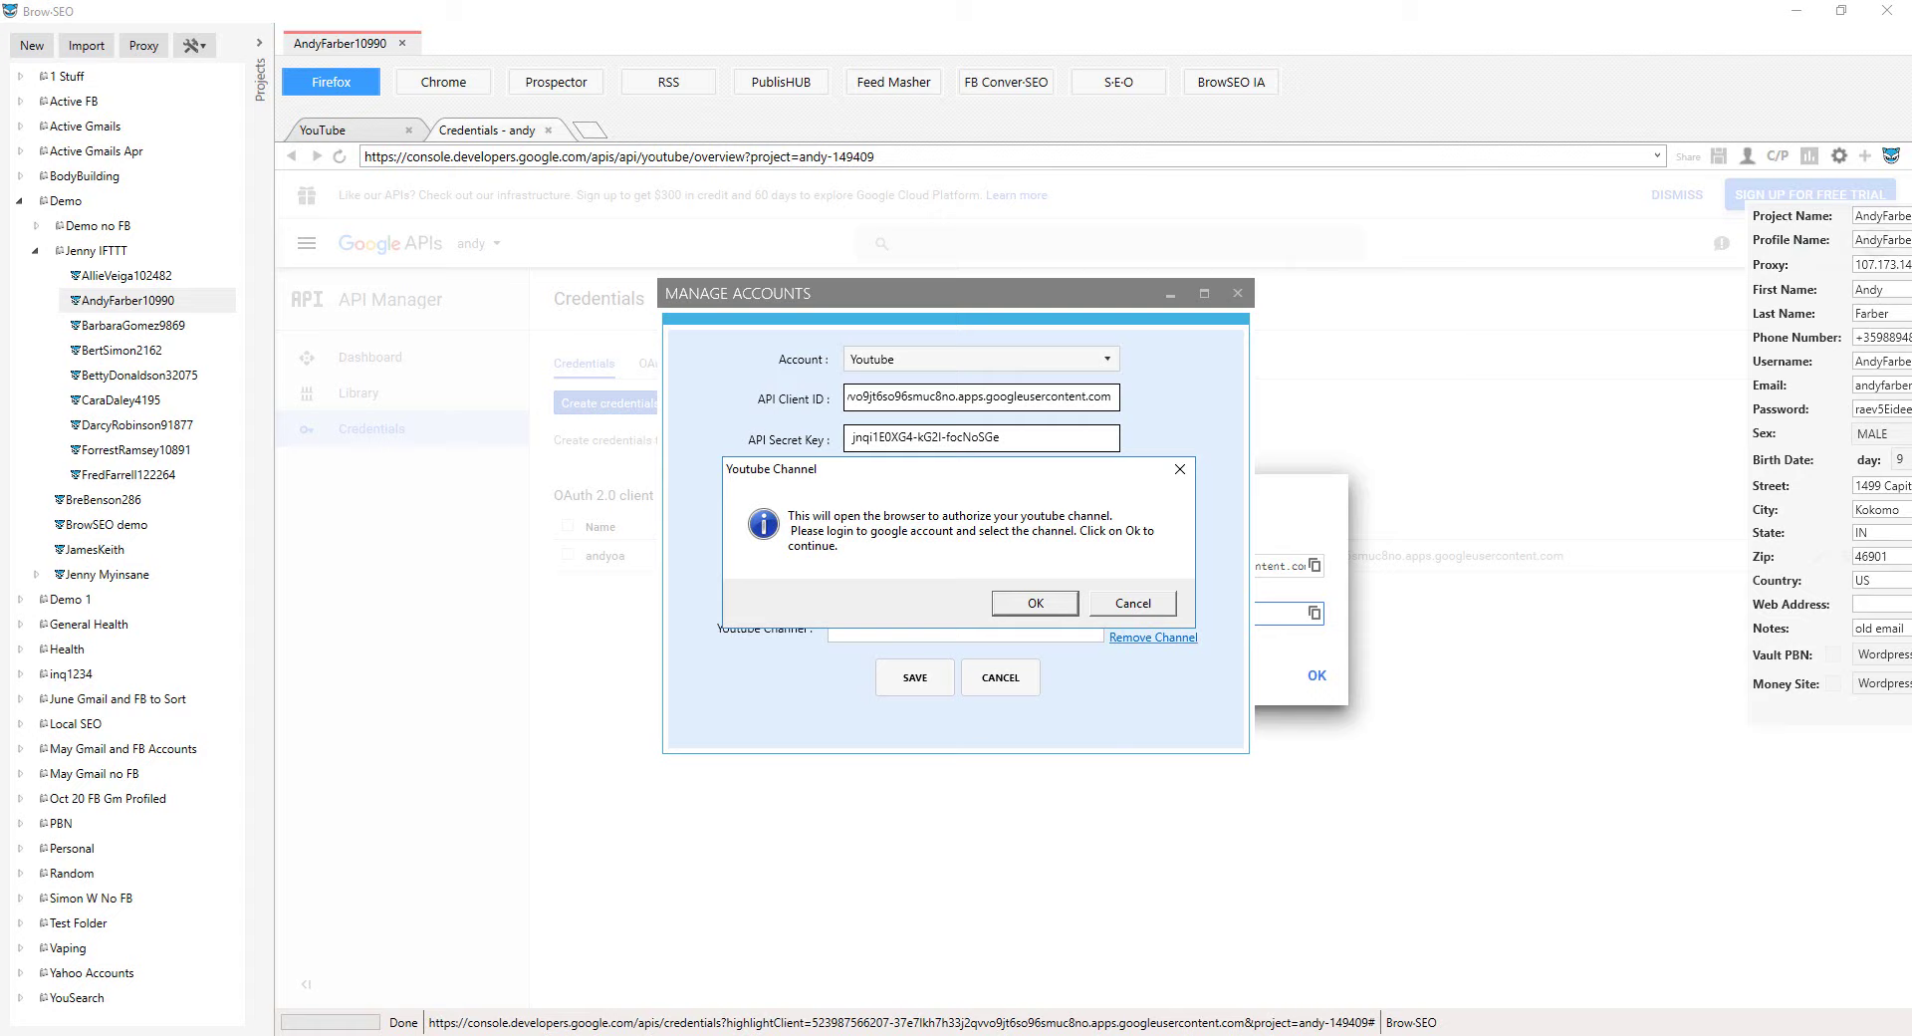
{"action": "left_click", "coordinate": [1035, 603]}
{"action": "left_click", "coordinate": [1888, 10]}
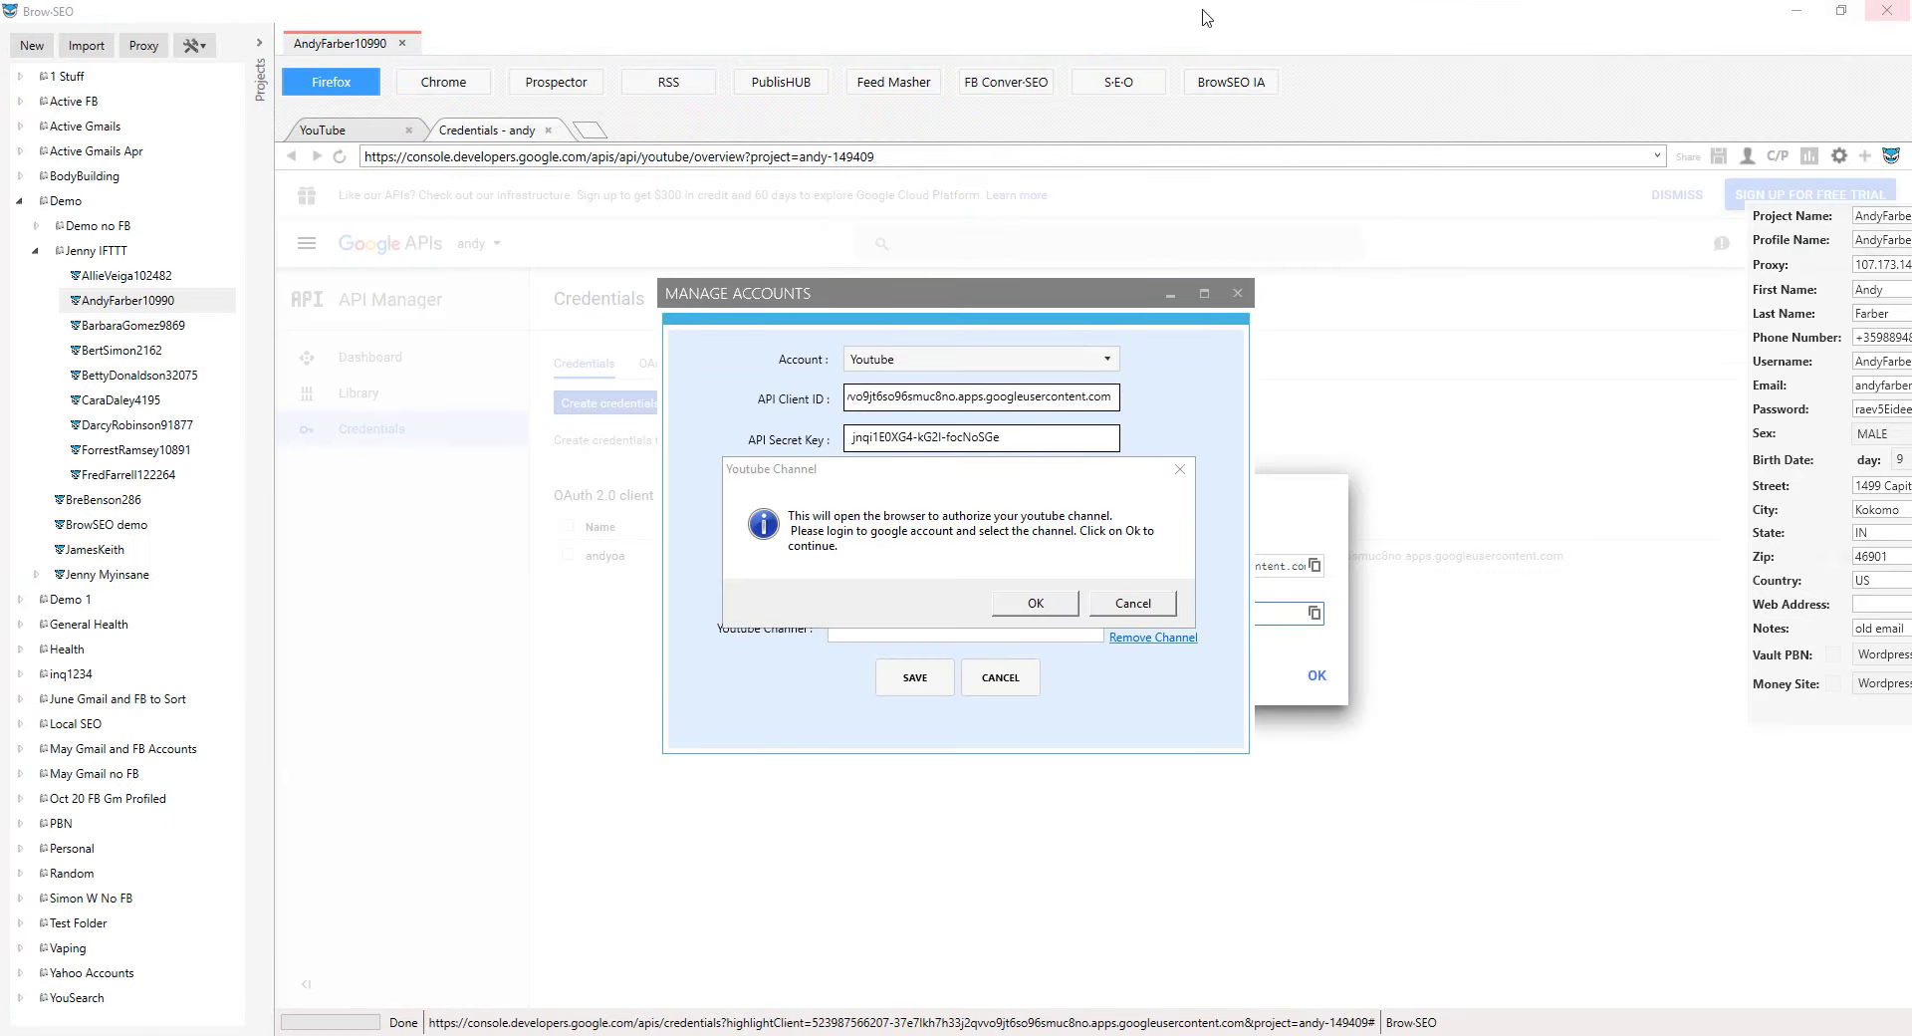
{"action": "left_click", "coordinate": [1035, 604]}
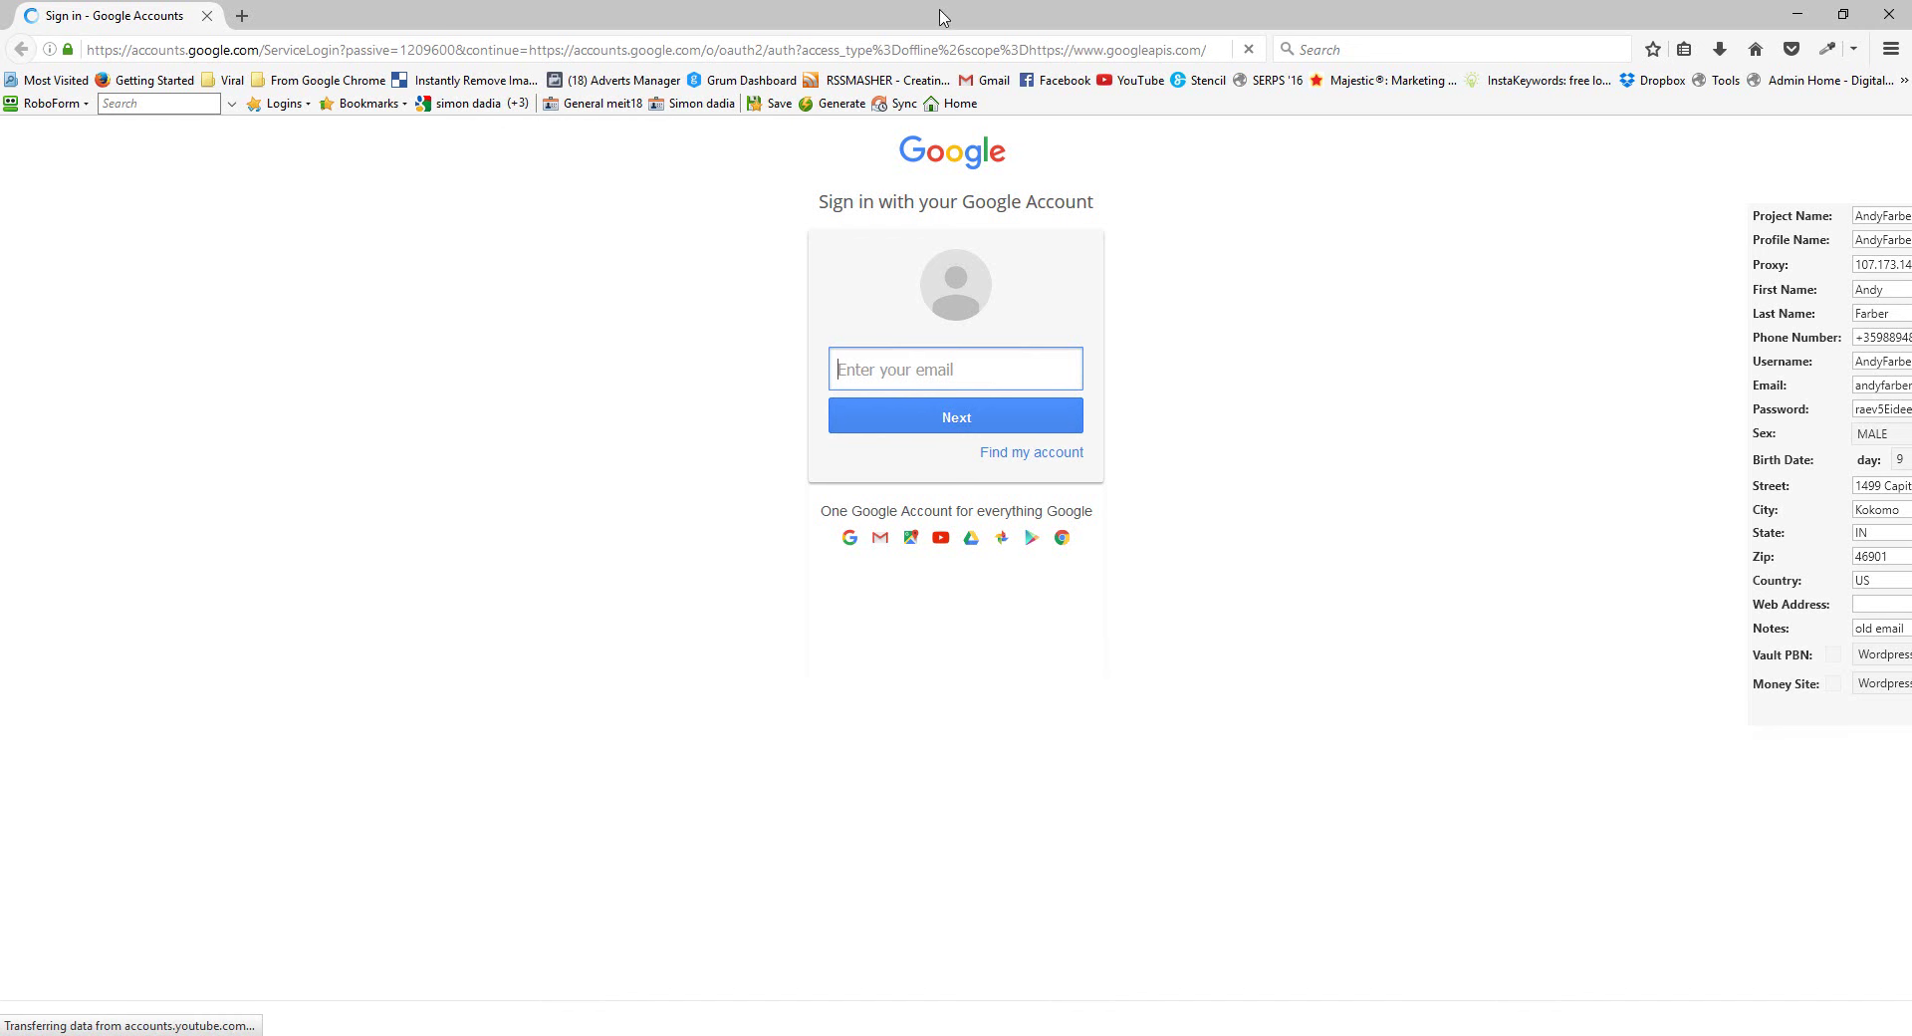
Copy the Google sign-in authorization URL from Firefox and return to BrowSEO
{"action": "left_click", "coordinate": [717, 49]}
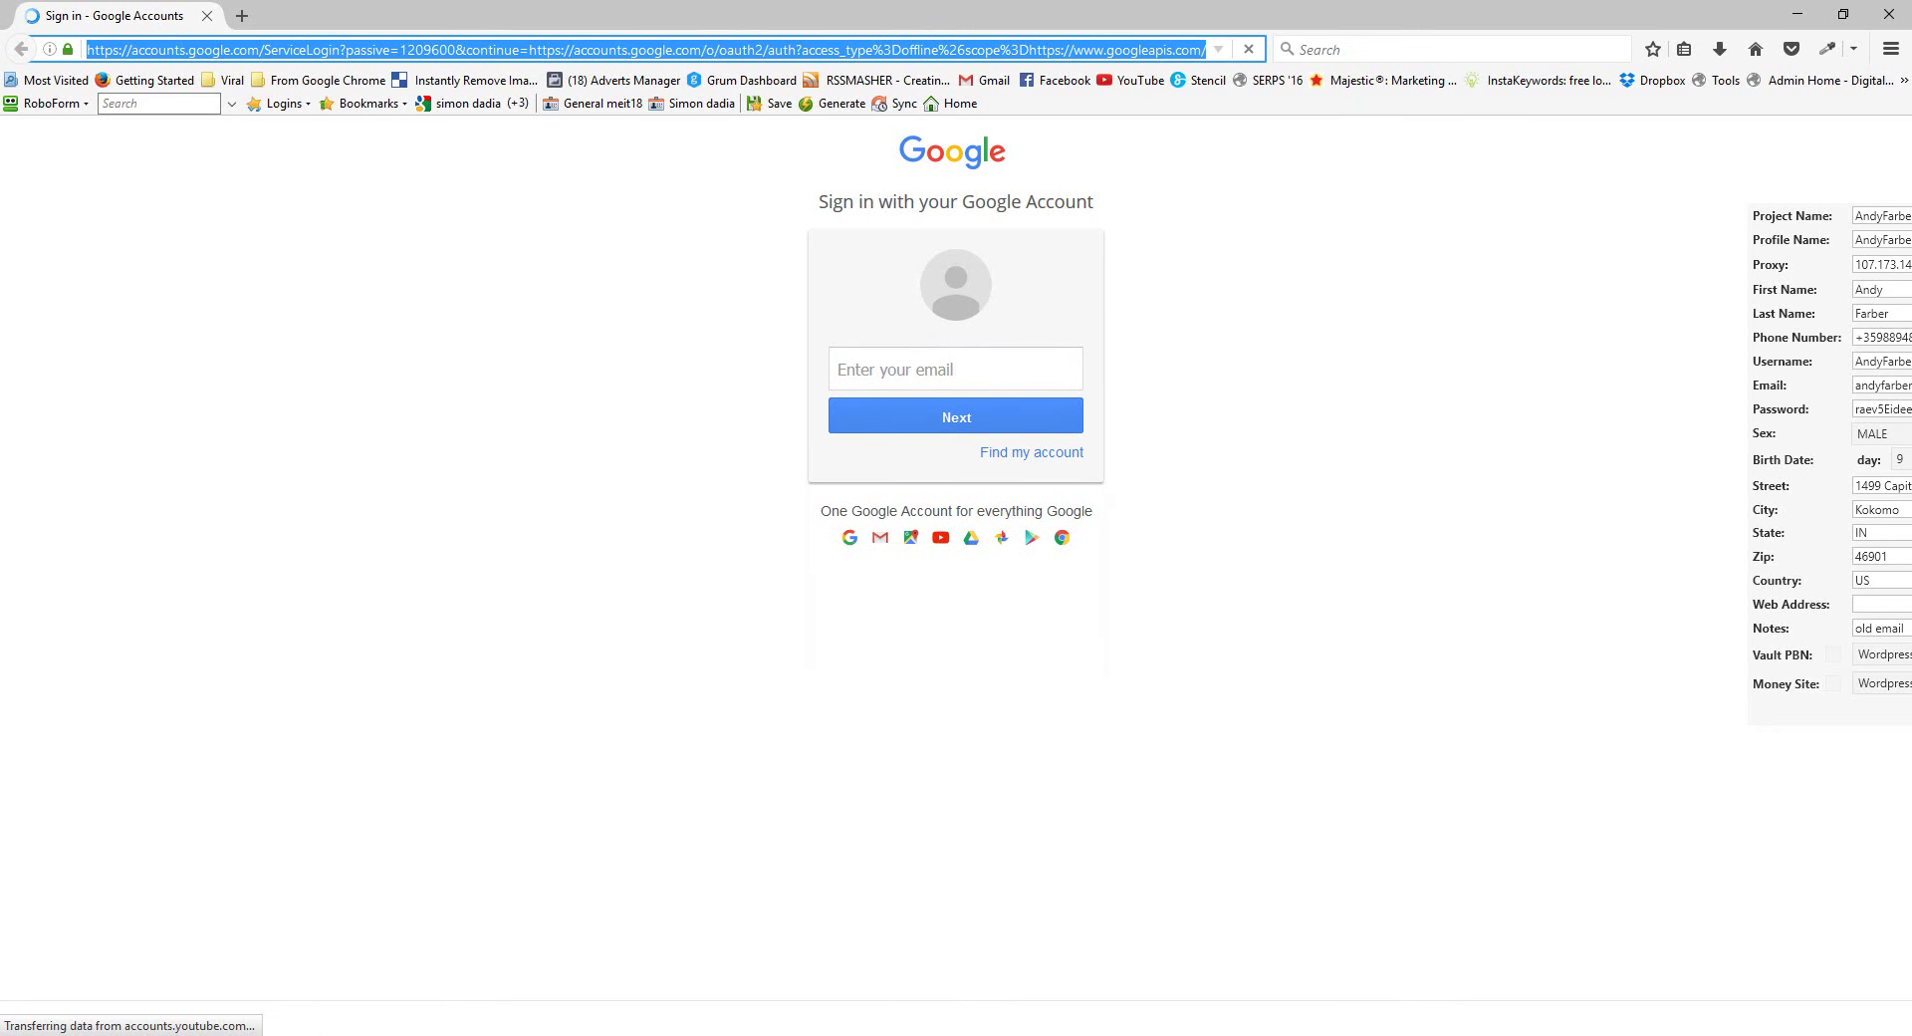
{"action": "key", "text": "alt+Tab"}
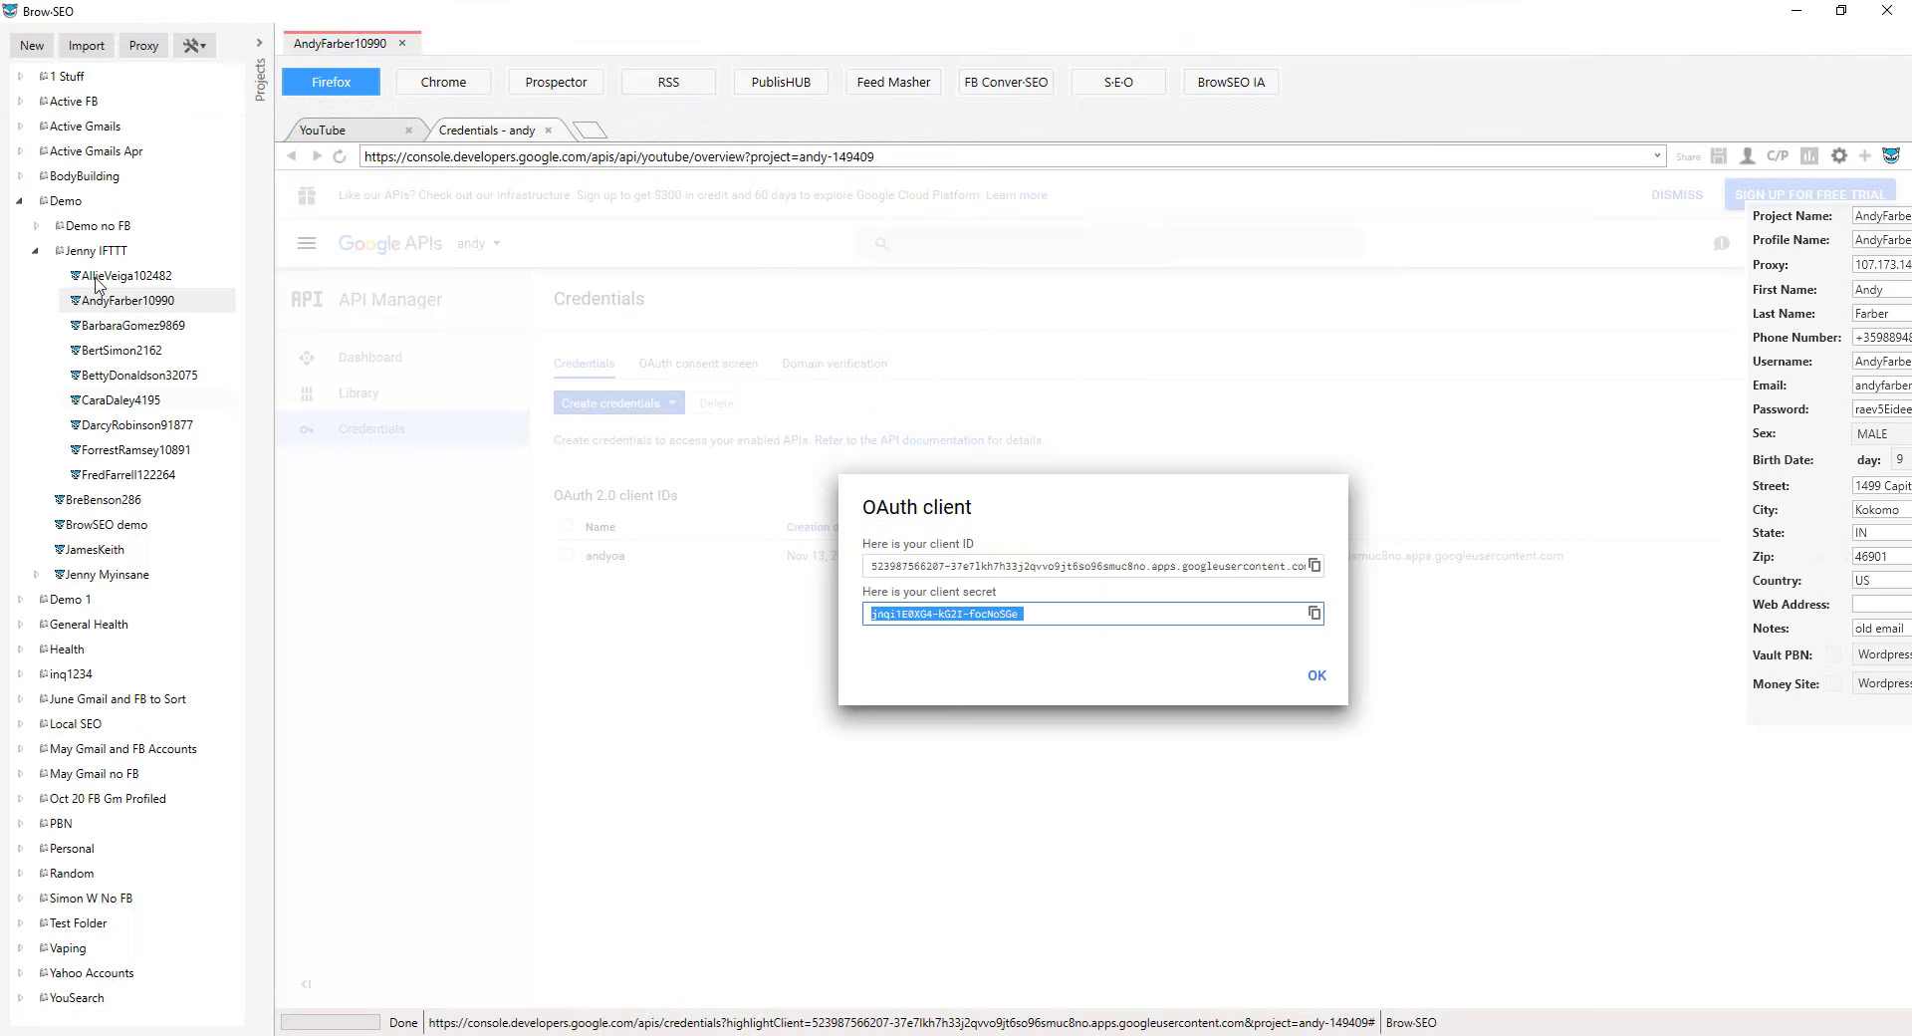
Load the copied authorization URL in a new tab of the BrowSEO profile
{"action": "left_click", "coordinate": [588, 130]}
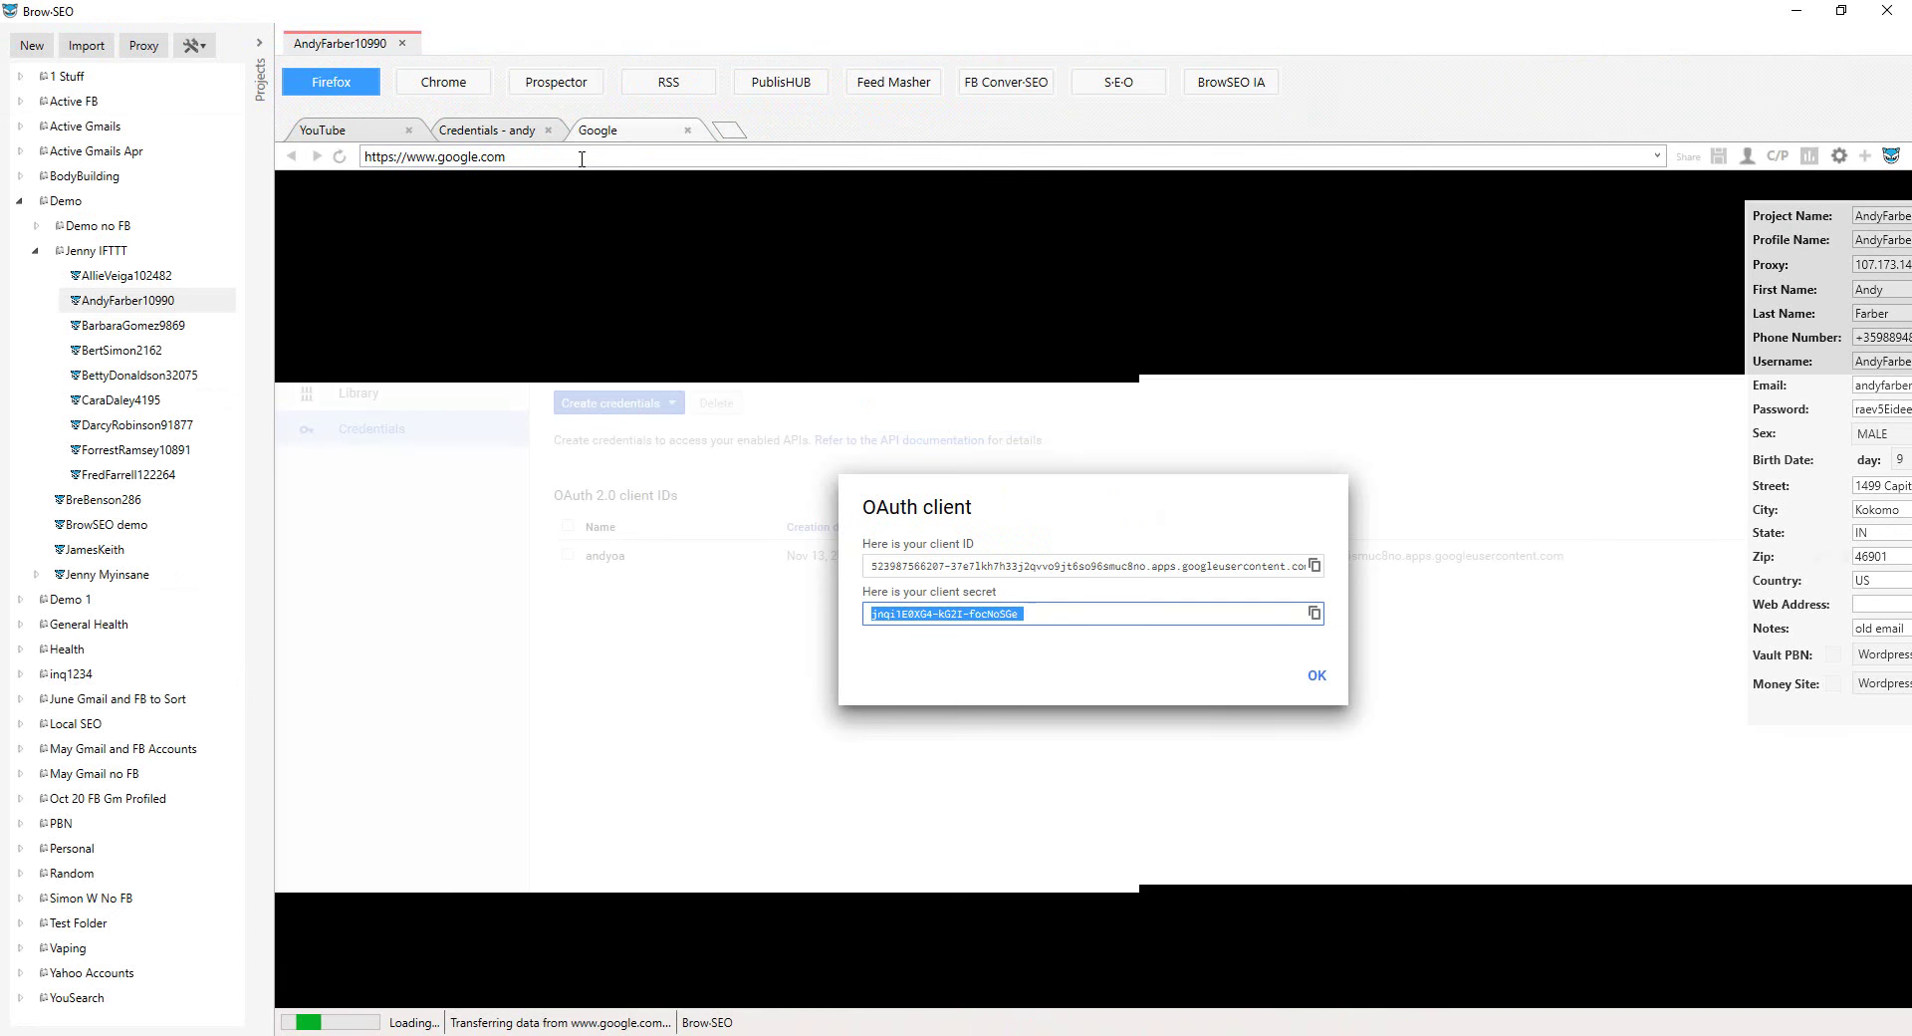
{"action": "key", "text": "ctrl+v"}
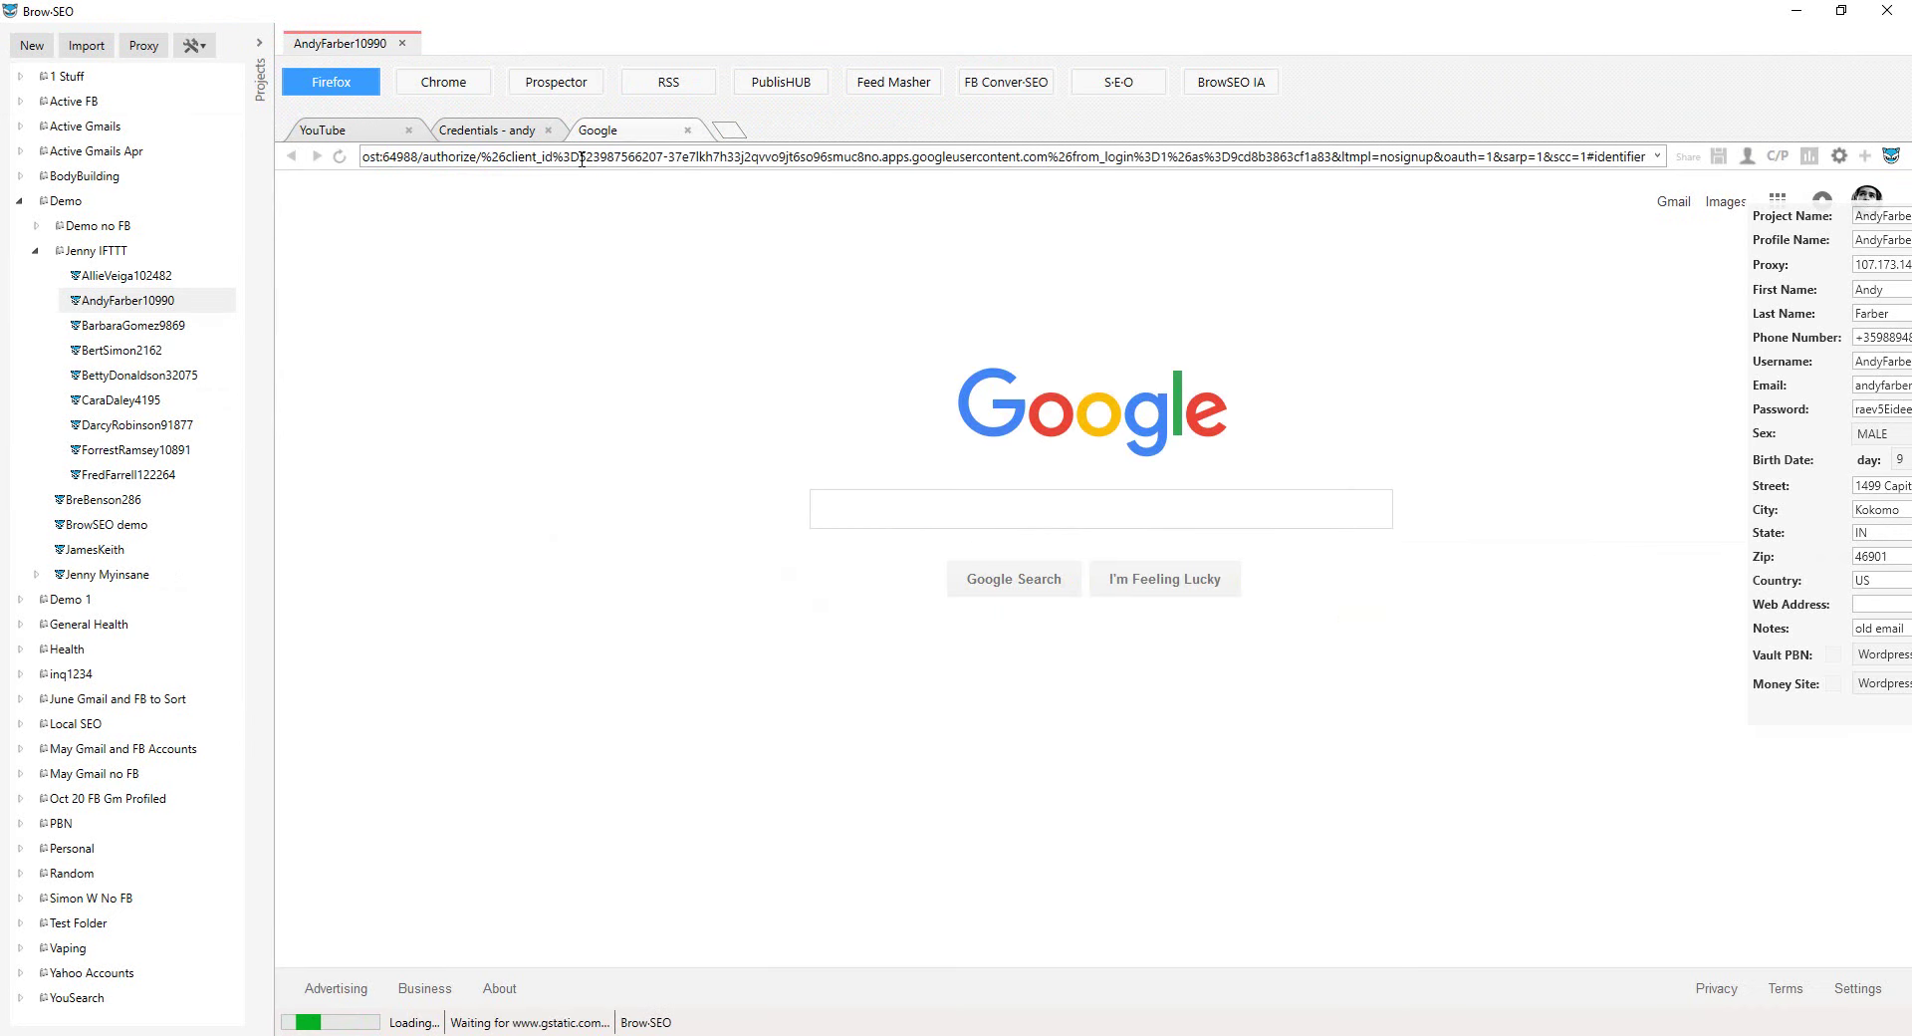
{"action": "key", "text": "Return"}
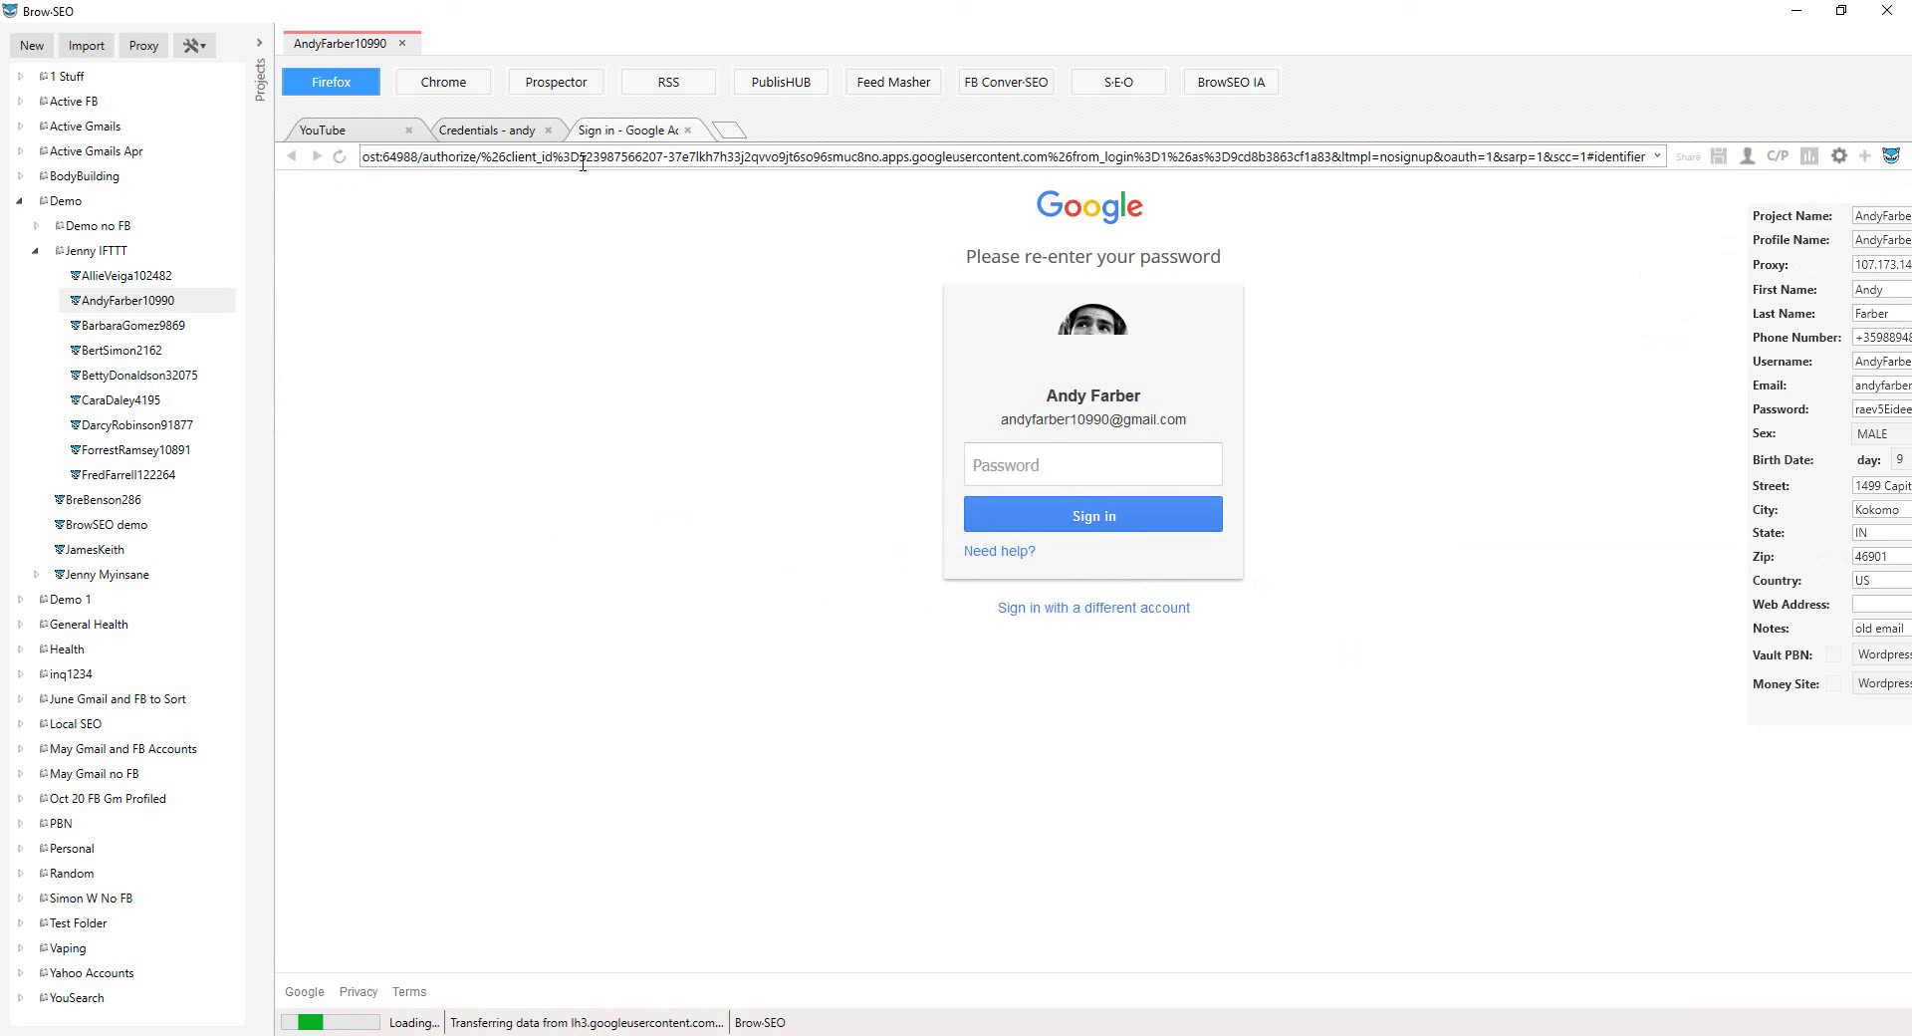
Sign in with the profile's saved Google login, allow YouTube access, and close the verification page
{"action": "left_click", "coordinate": [1747, 156]}
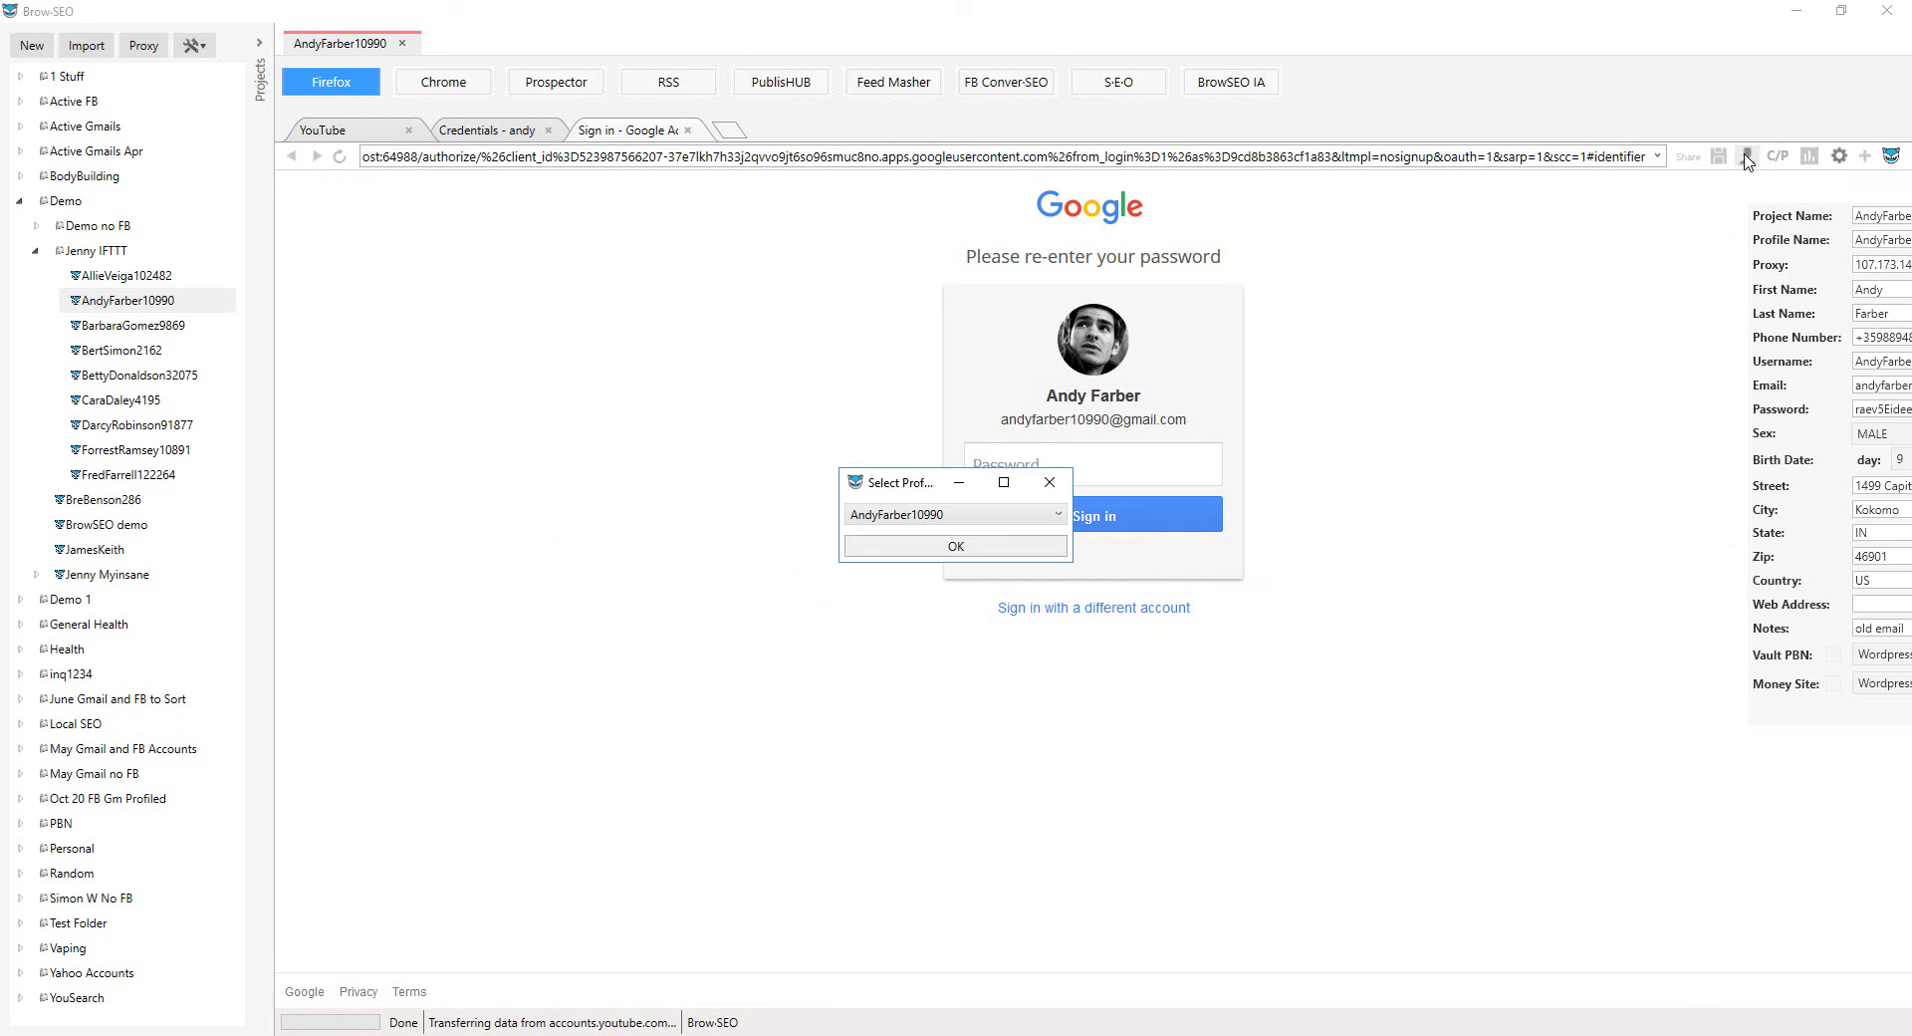
{"action": "left_click", "coordinate": [991, 547]}
{"action": "left_click", "coordinate": [1074, 525]}
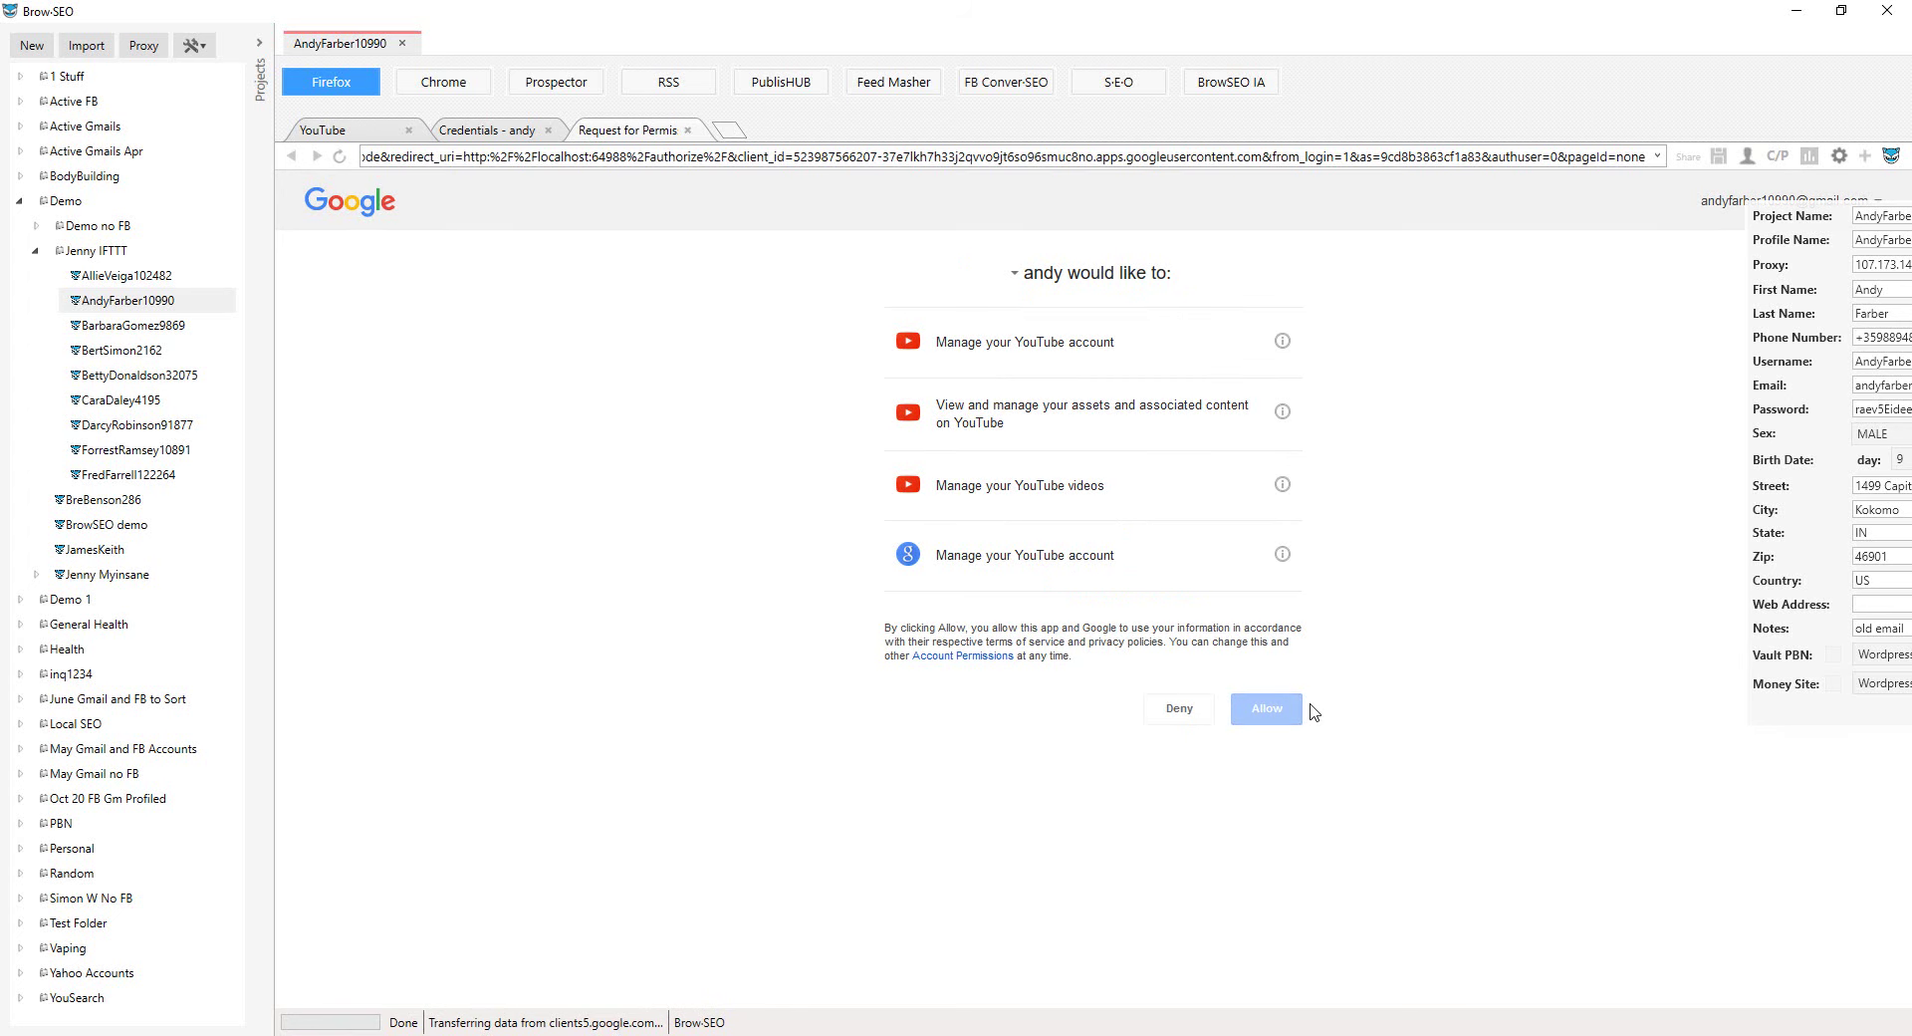
{"action": "left_click", "coordinate": [1270, 719]}
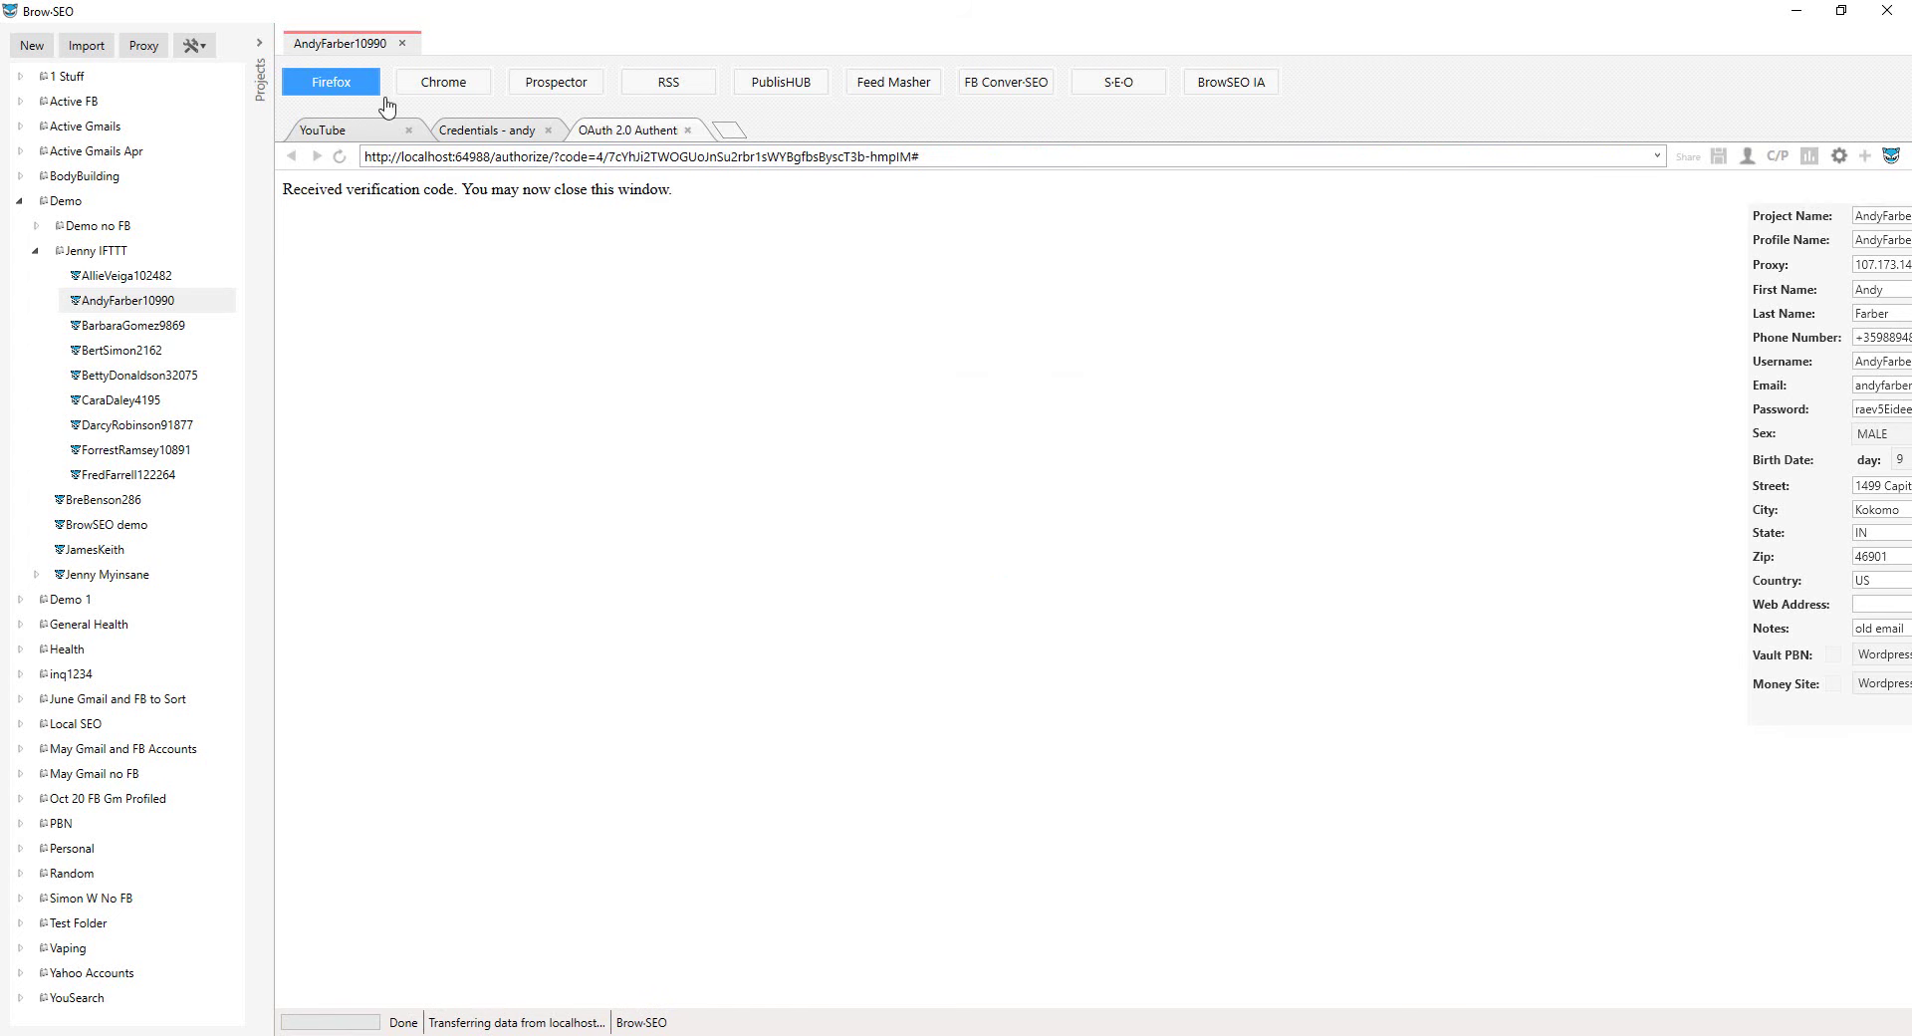
{"action": "left_click", "coordinate": [689, 130]}
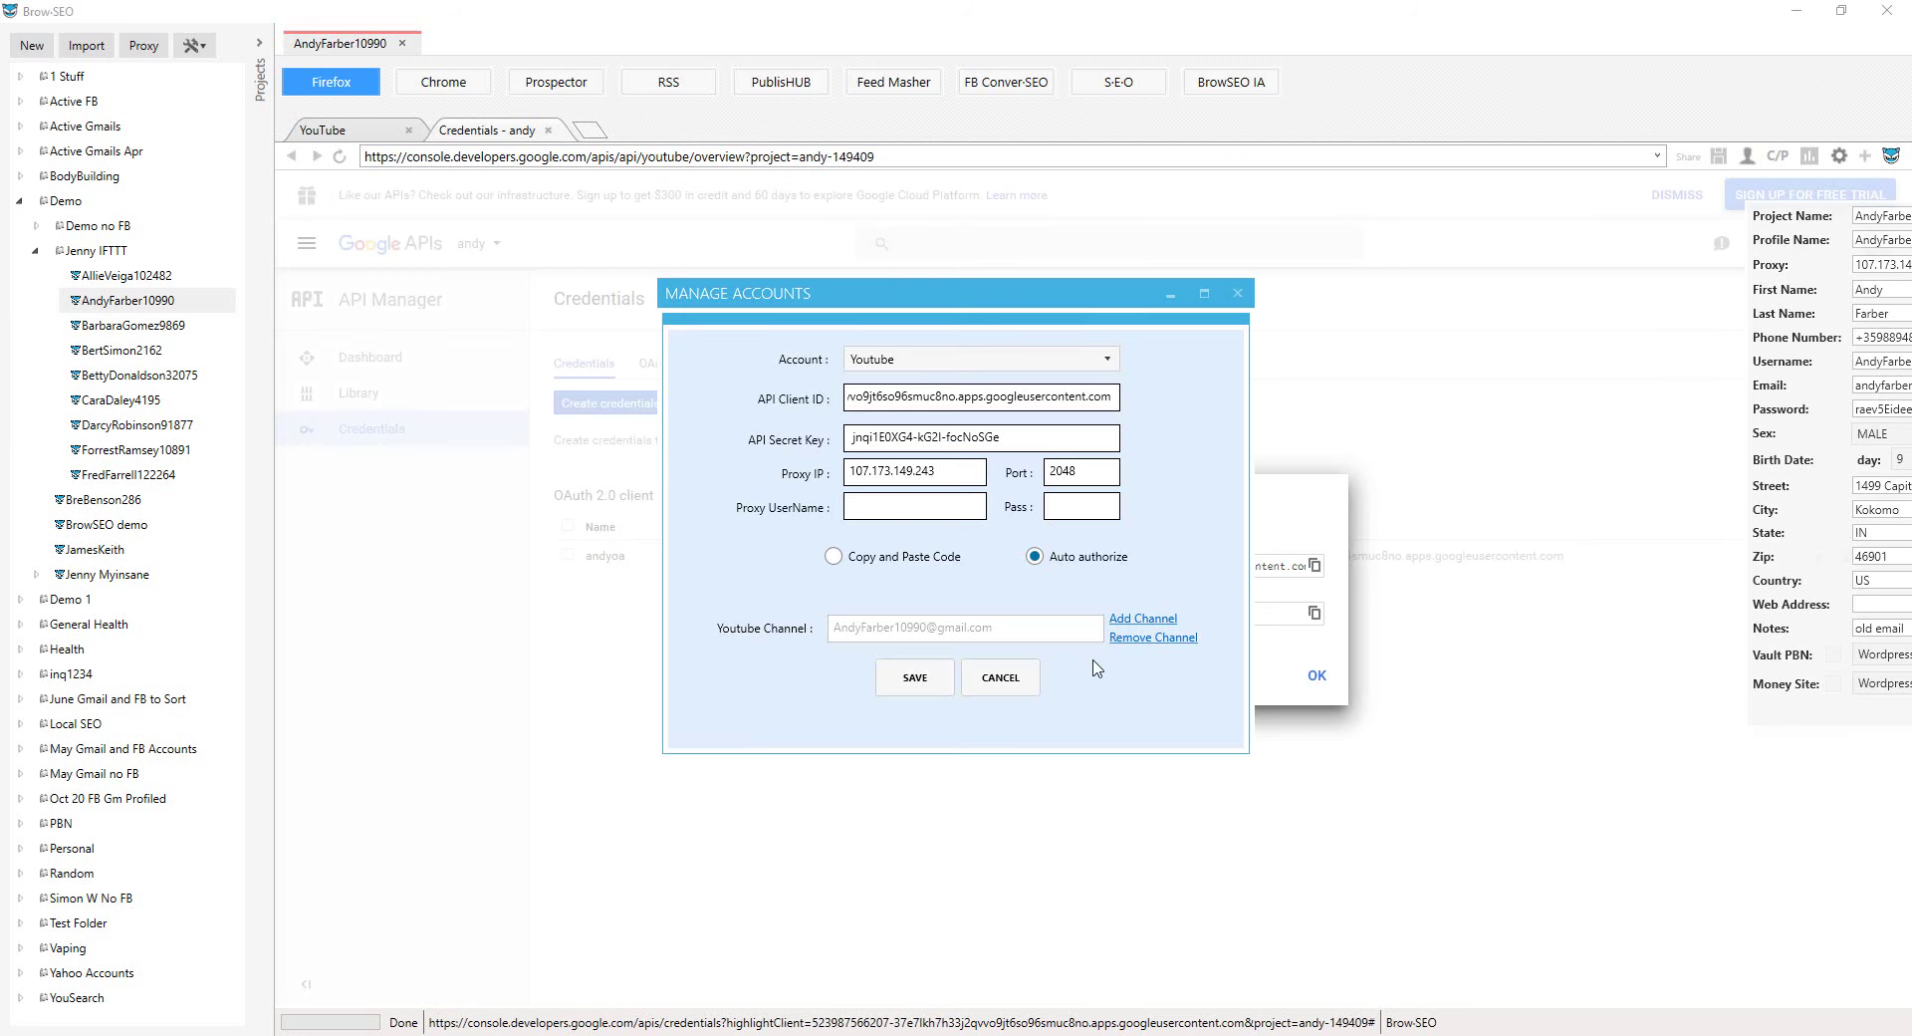
Save the authorized account as a third Bodybuilding YouTube account on proxy 107.173.149.243:2048
{"action": "left_click", "coordinate": [916, 685]}
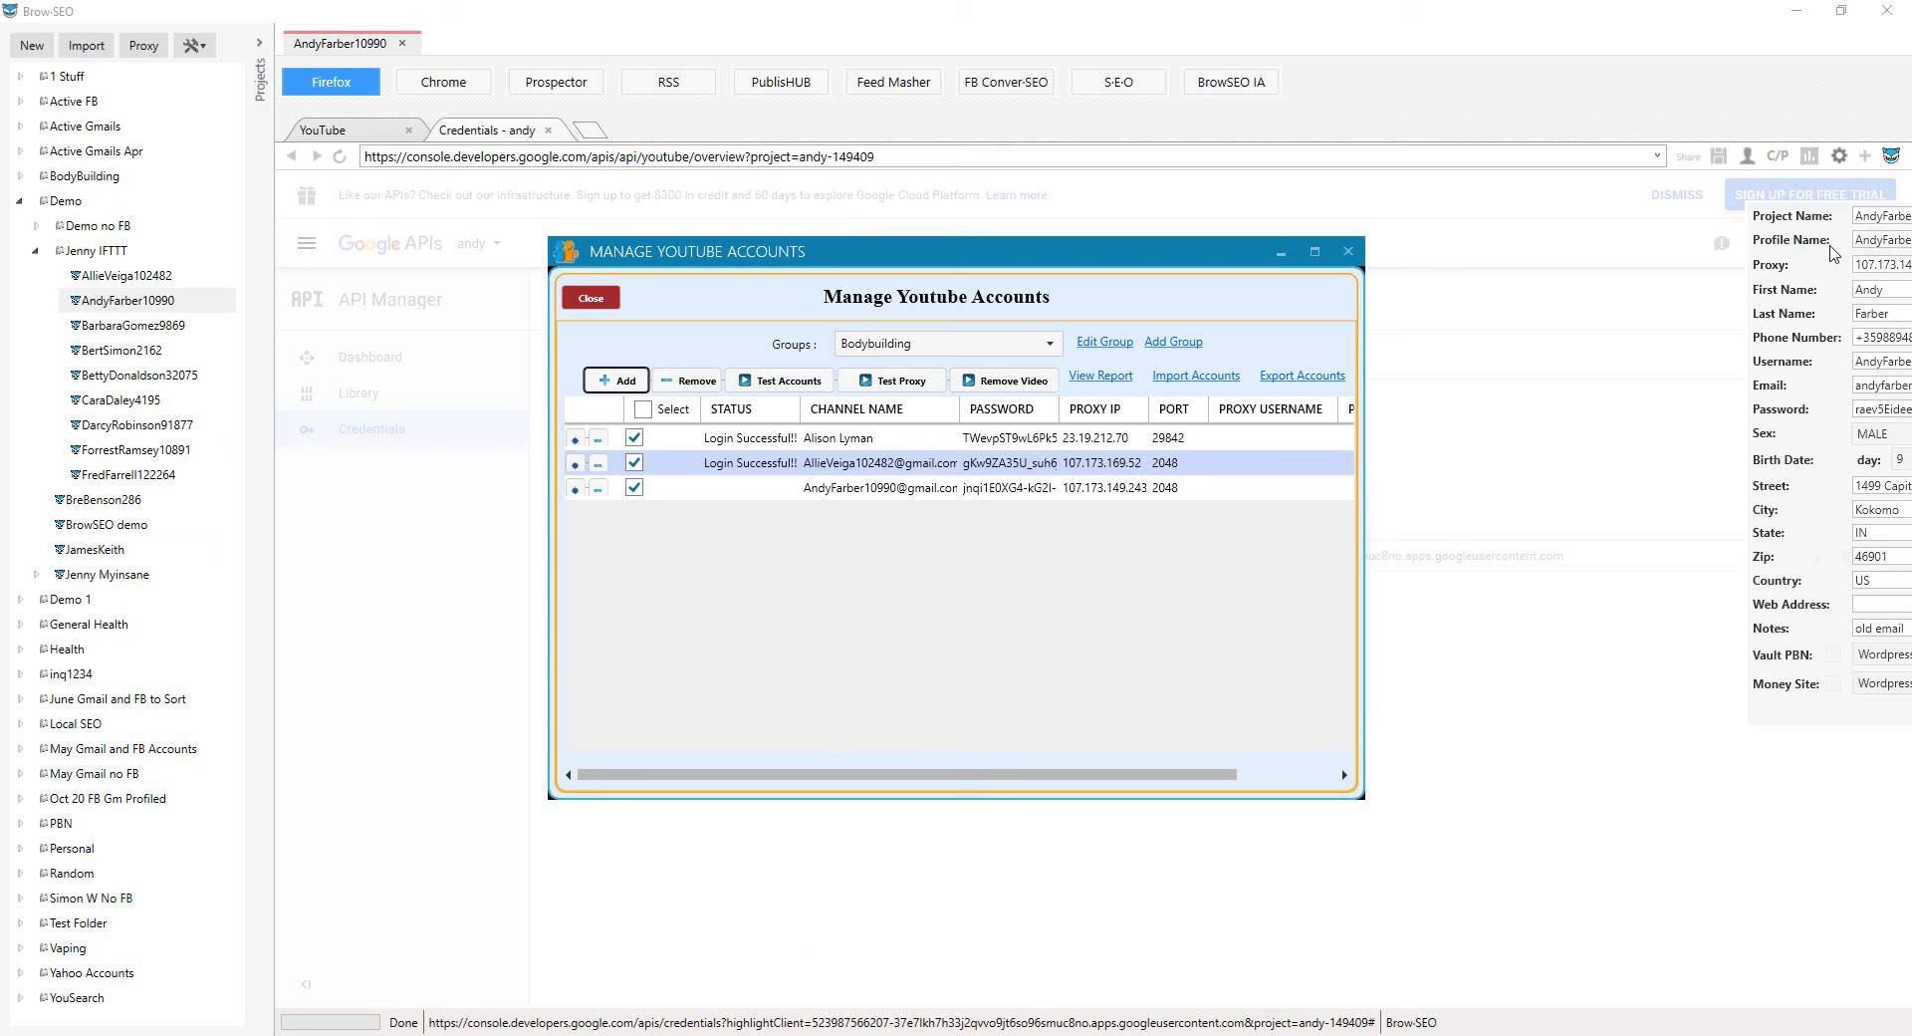
{"action": "left_click", "coordinate": [1733, 265]}
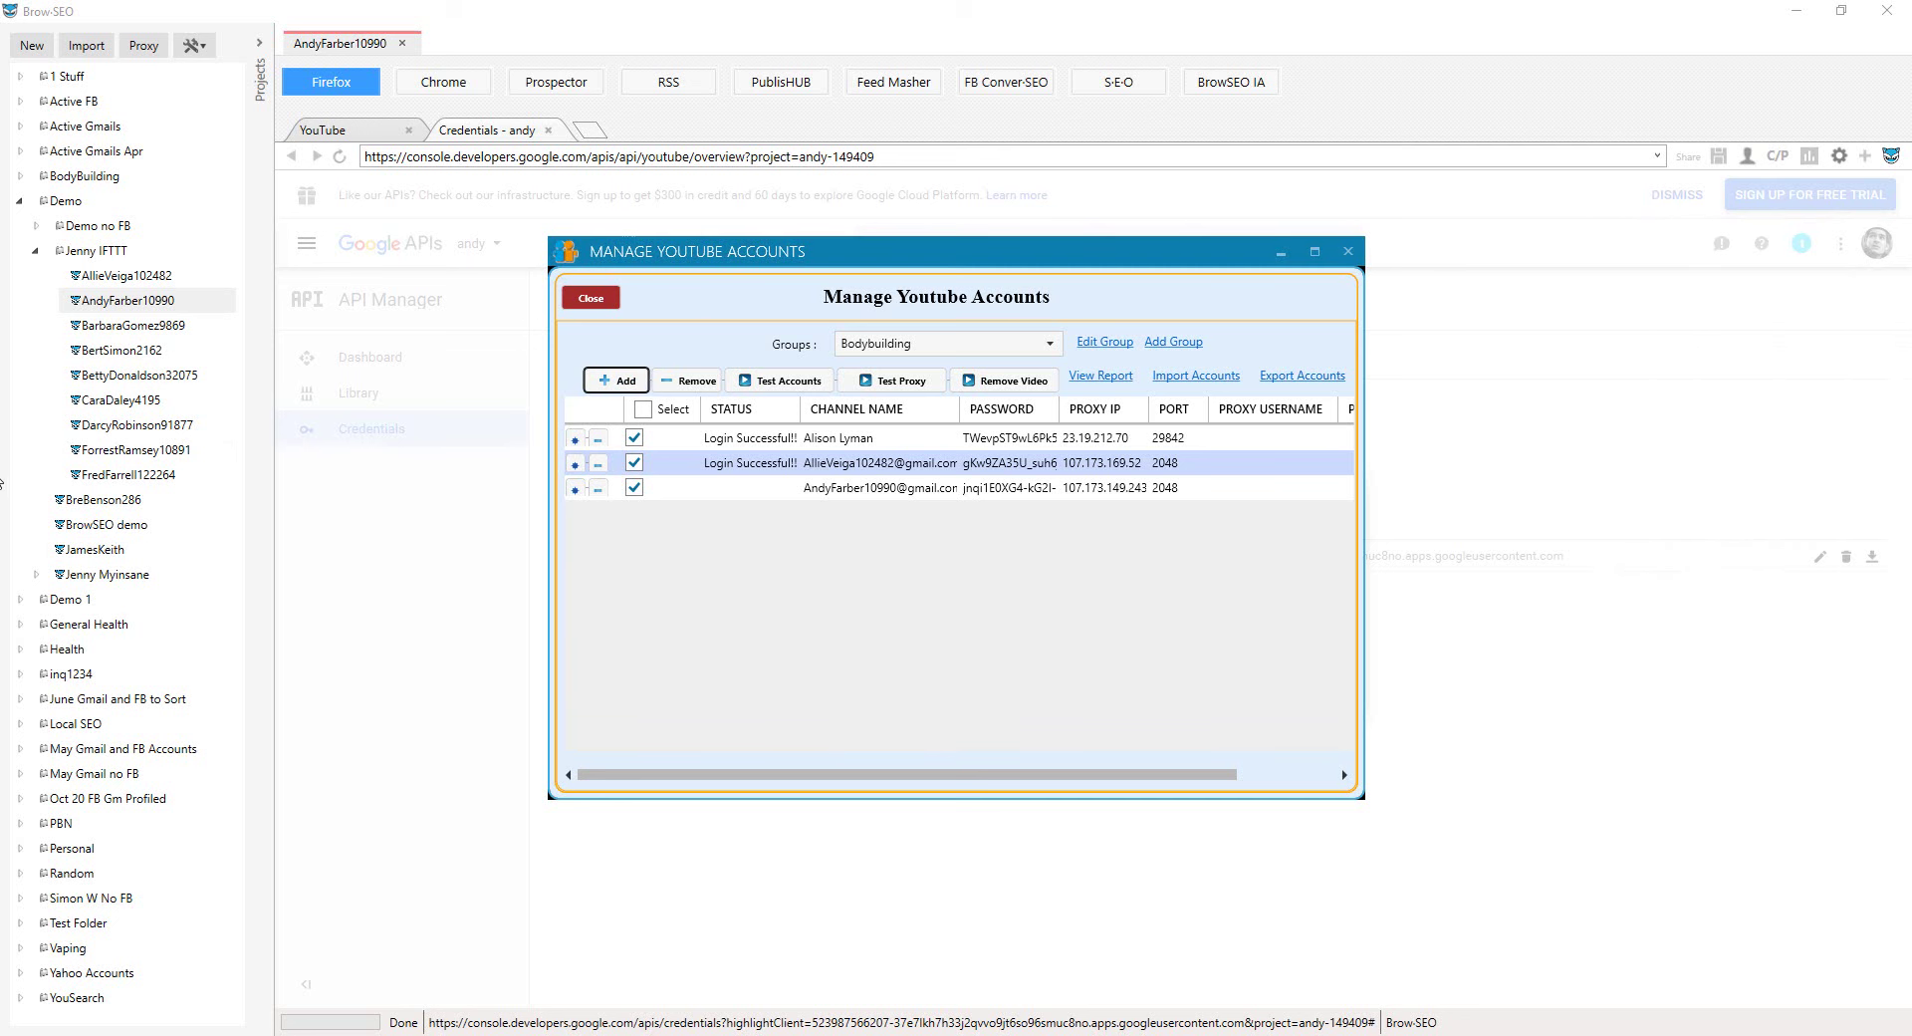
Show the profile's S-E-O view with 117 URLs, closing the project picker without adding Vaping
{"action": "left_click", "coordinate": [1120, 91]}
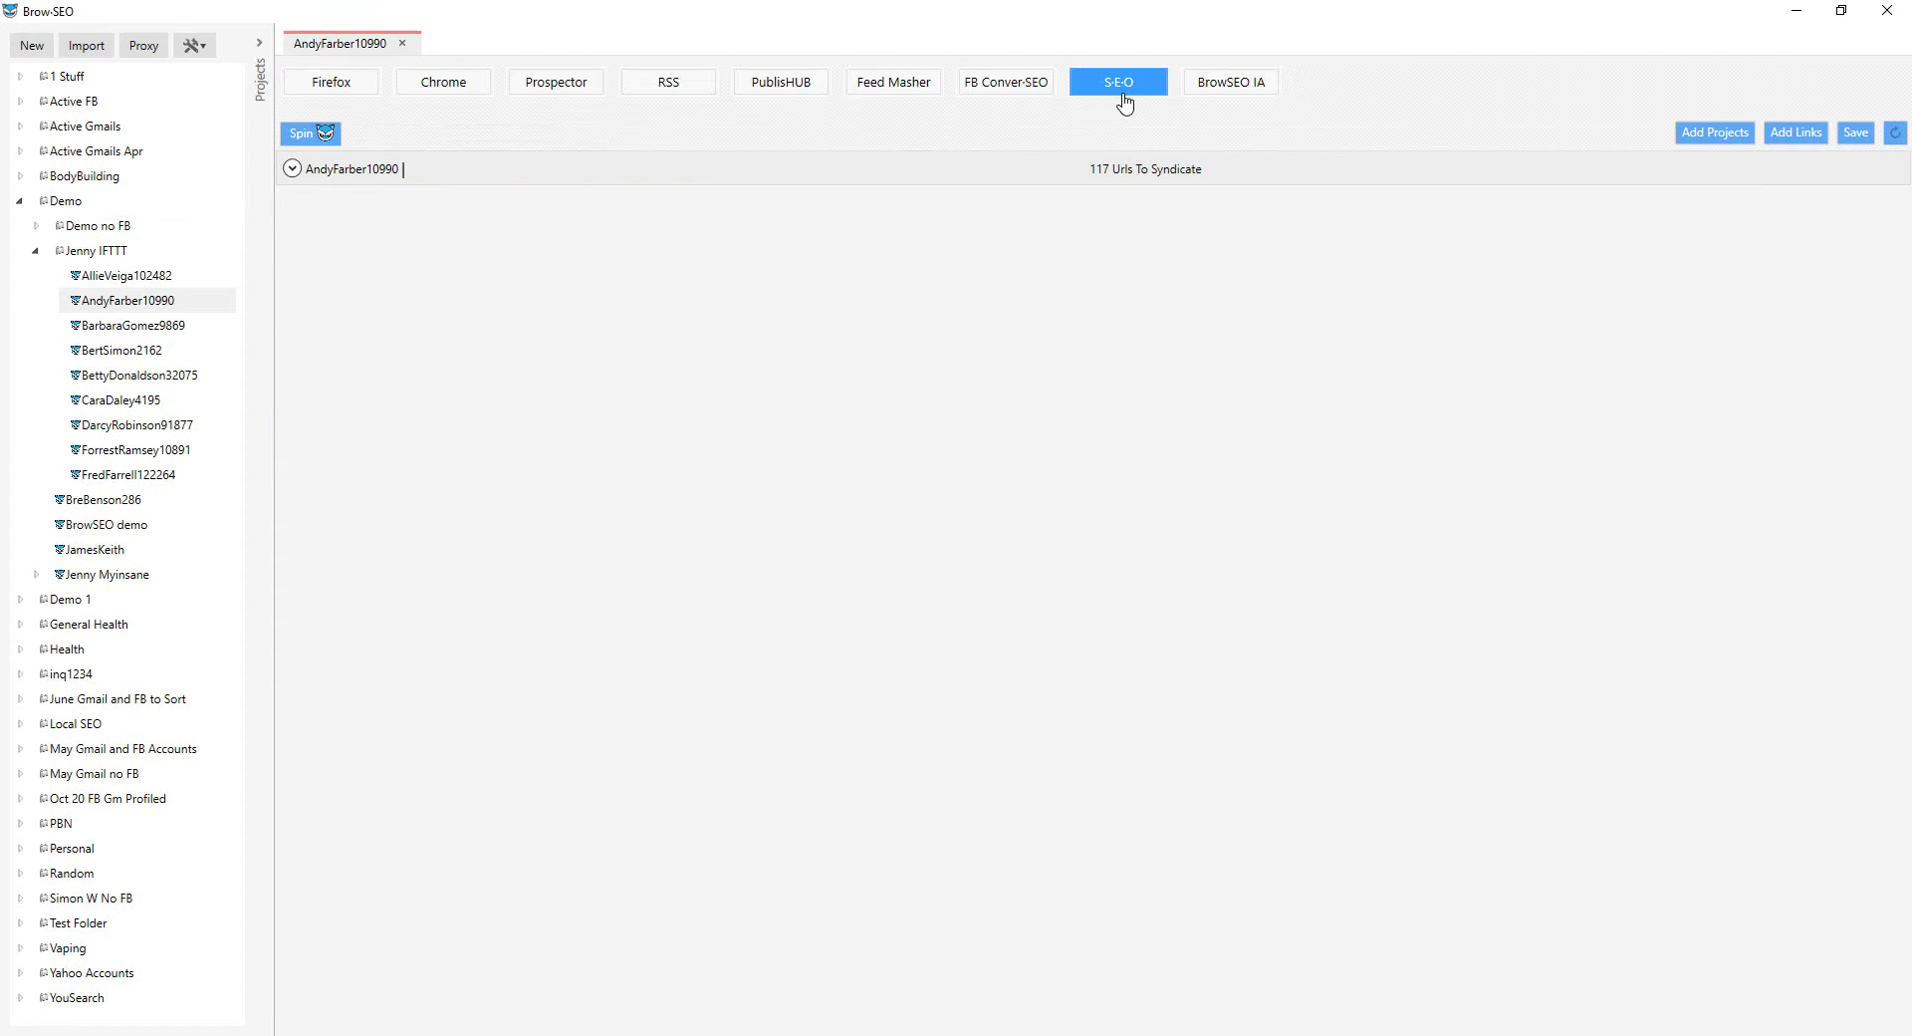
{"action": "left_click", "coordinate": [1724, 139]}
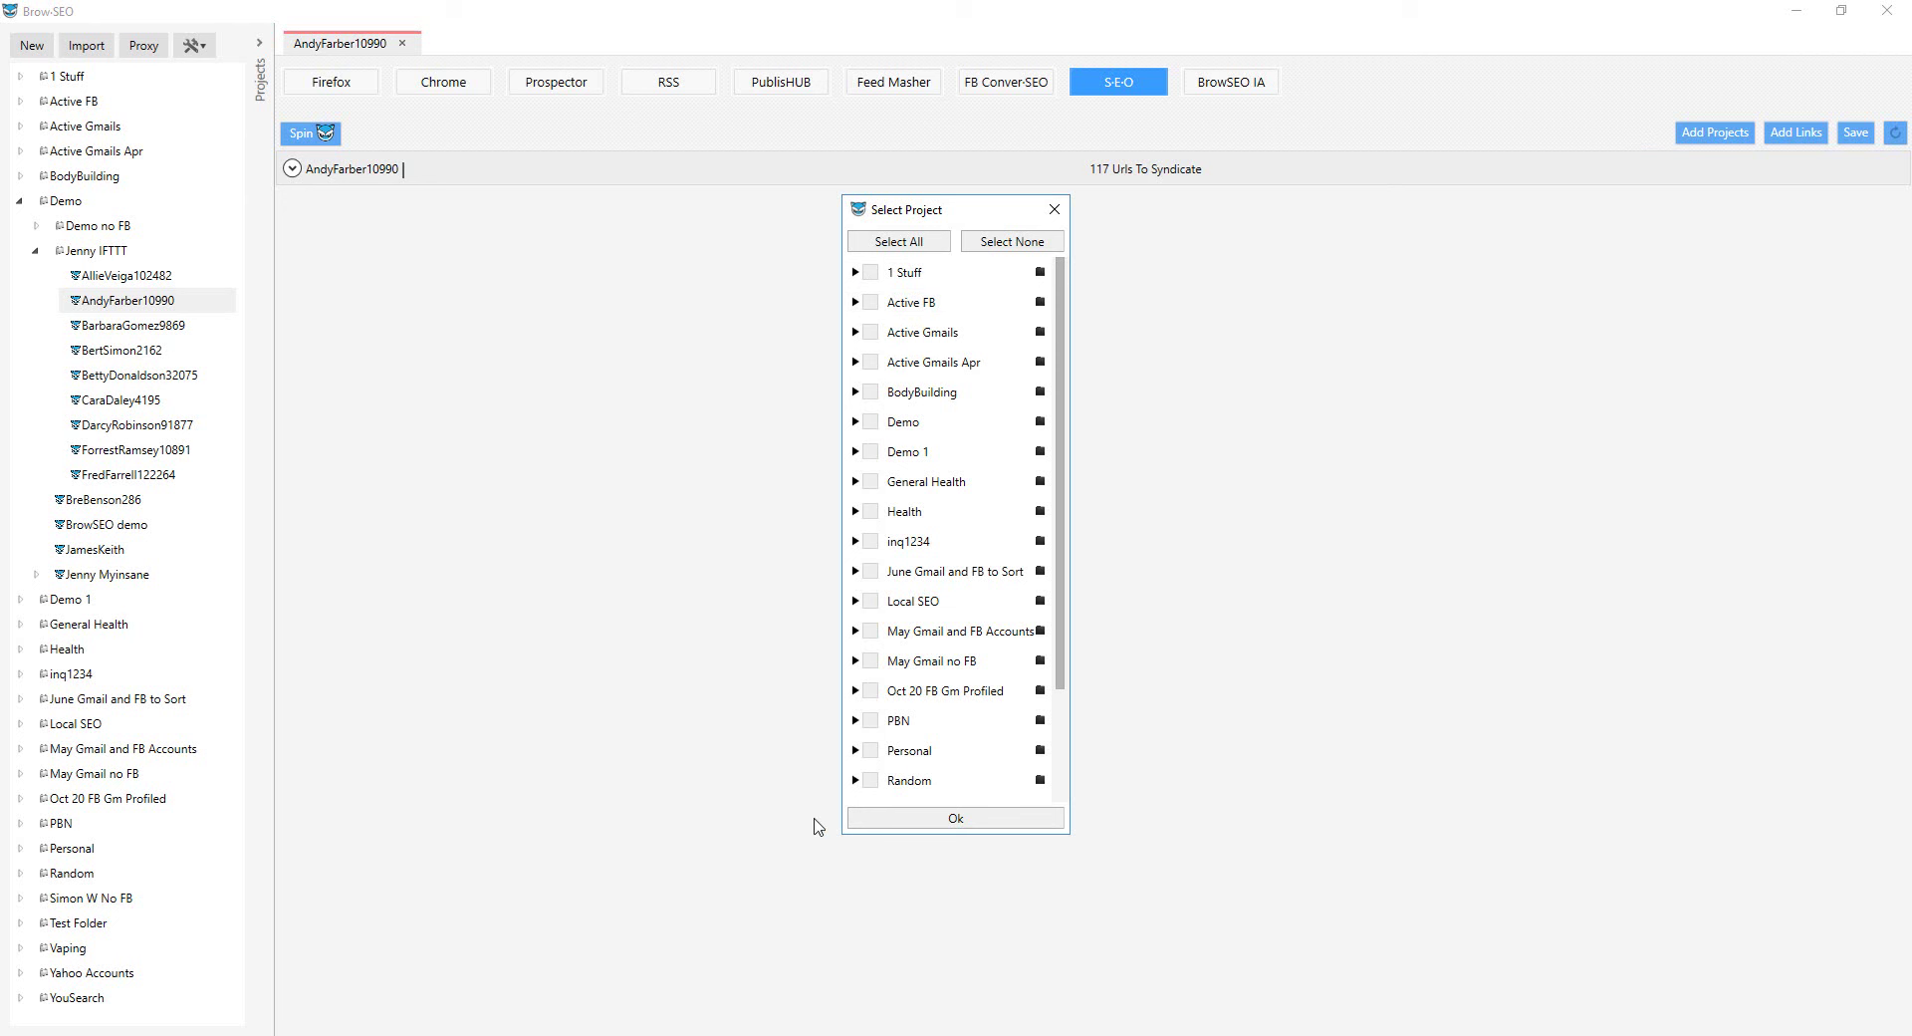
{"action": "scroll", "coordinate": [896, 739], "scroll_direction": "down", "scroll_amount": 2}
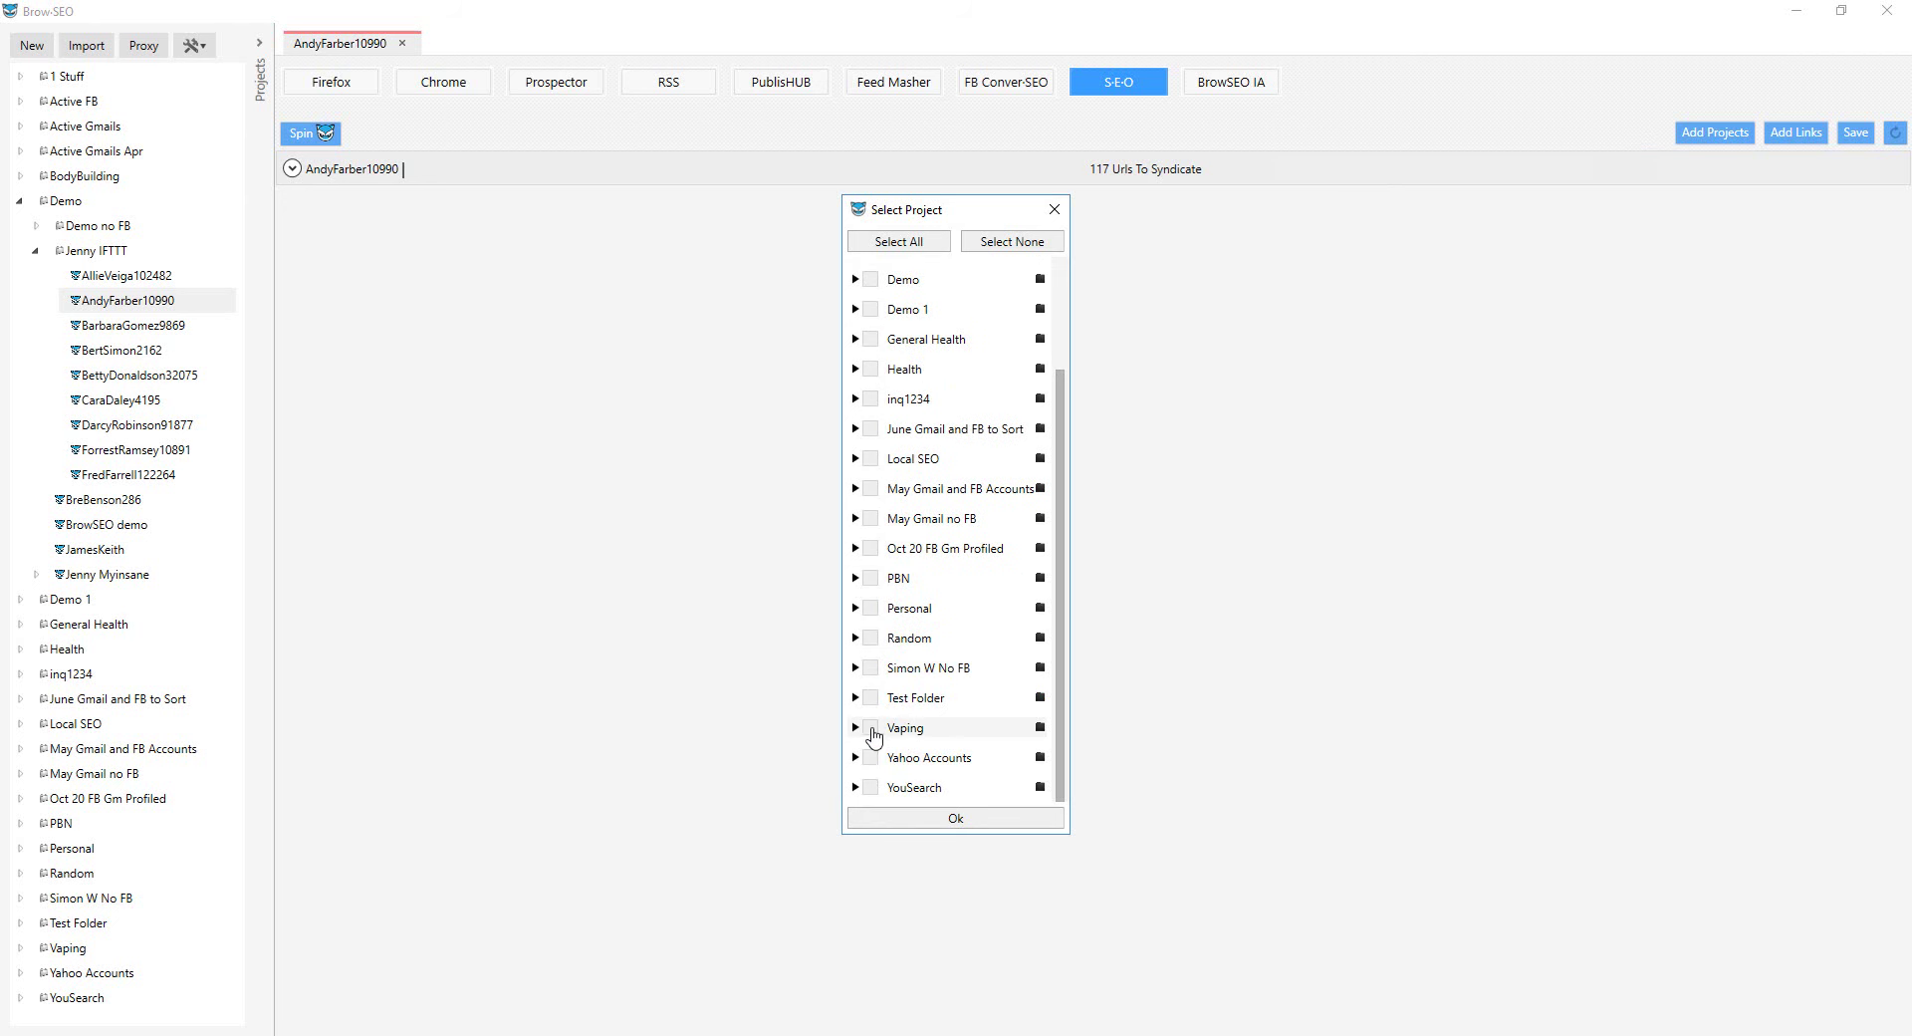
{"action": "left_click", "coordinate": [873, 730]}
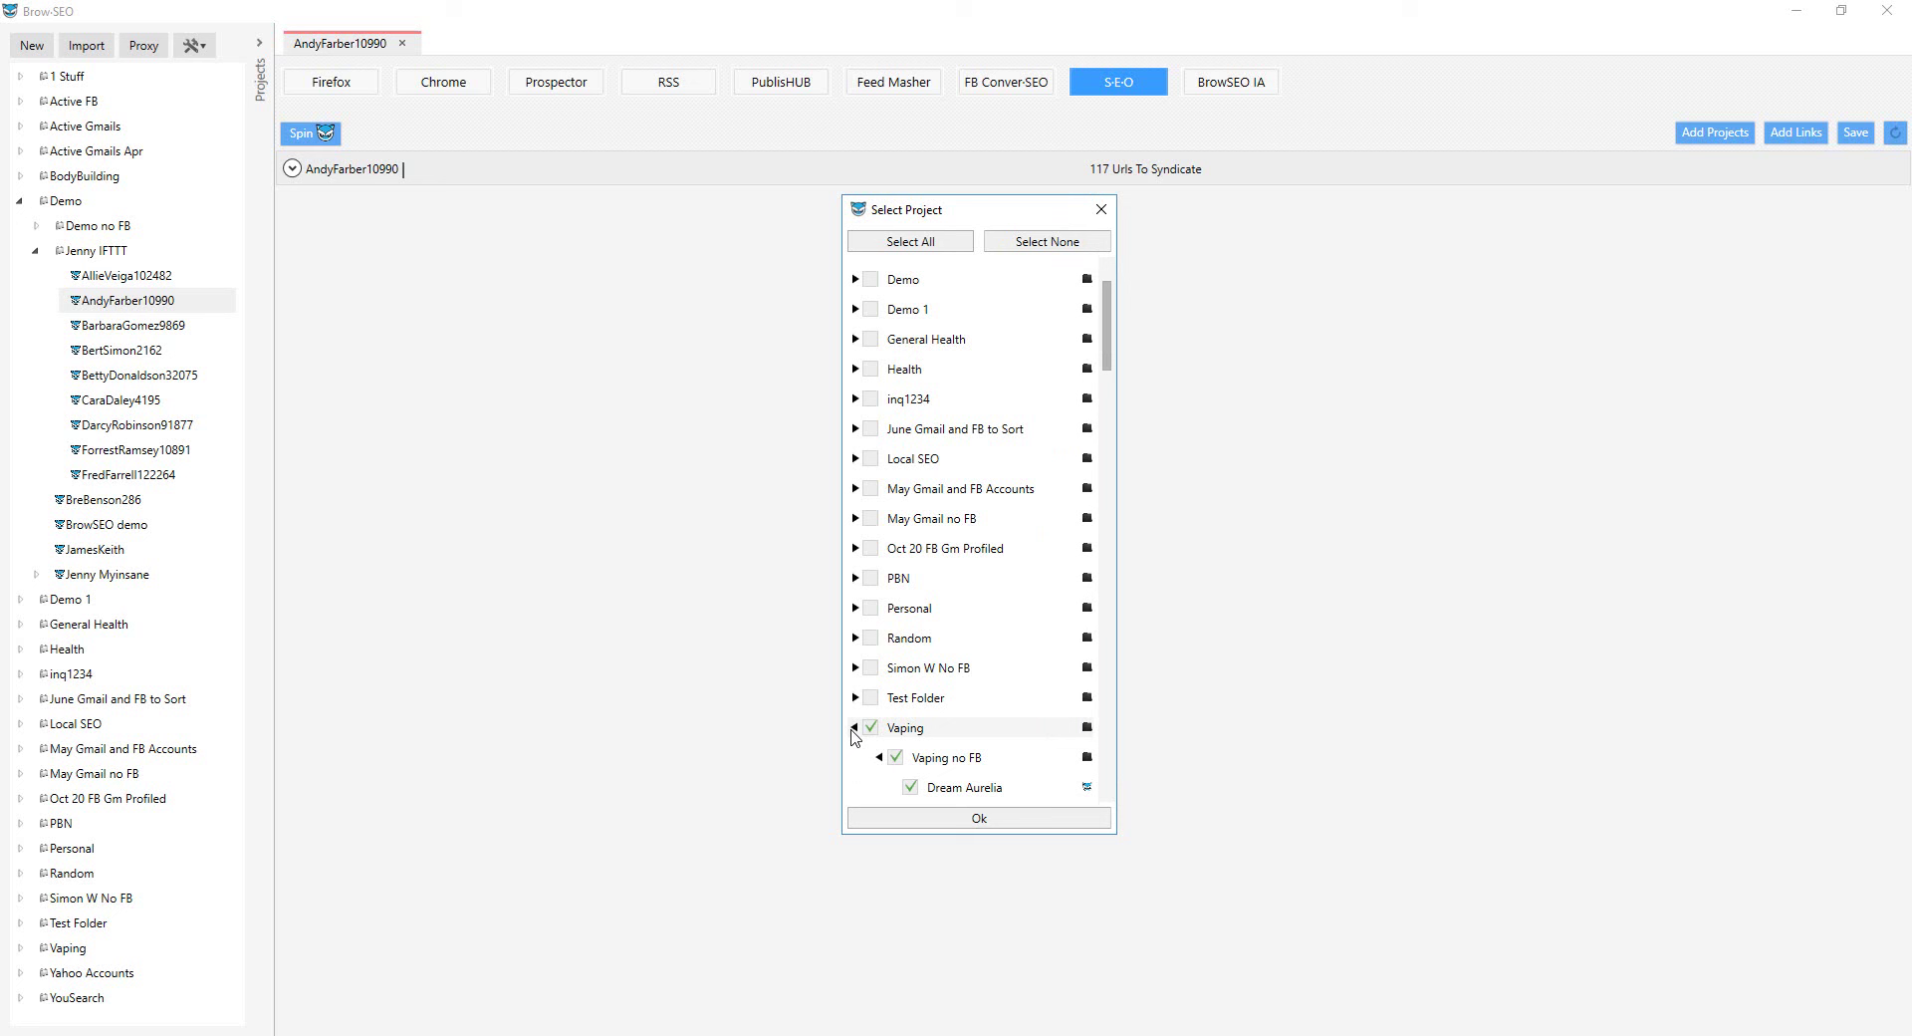
{"action": "left_click", "coordinate": [855, 730]}
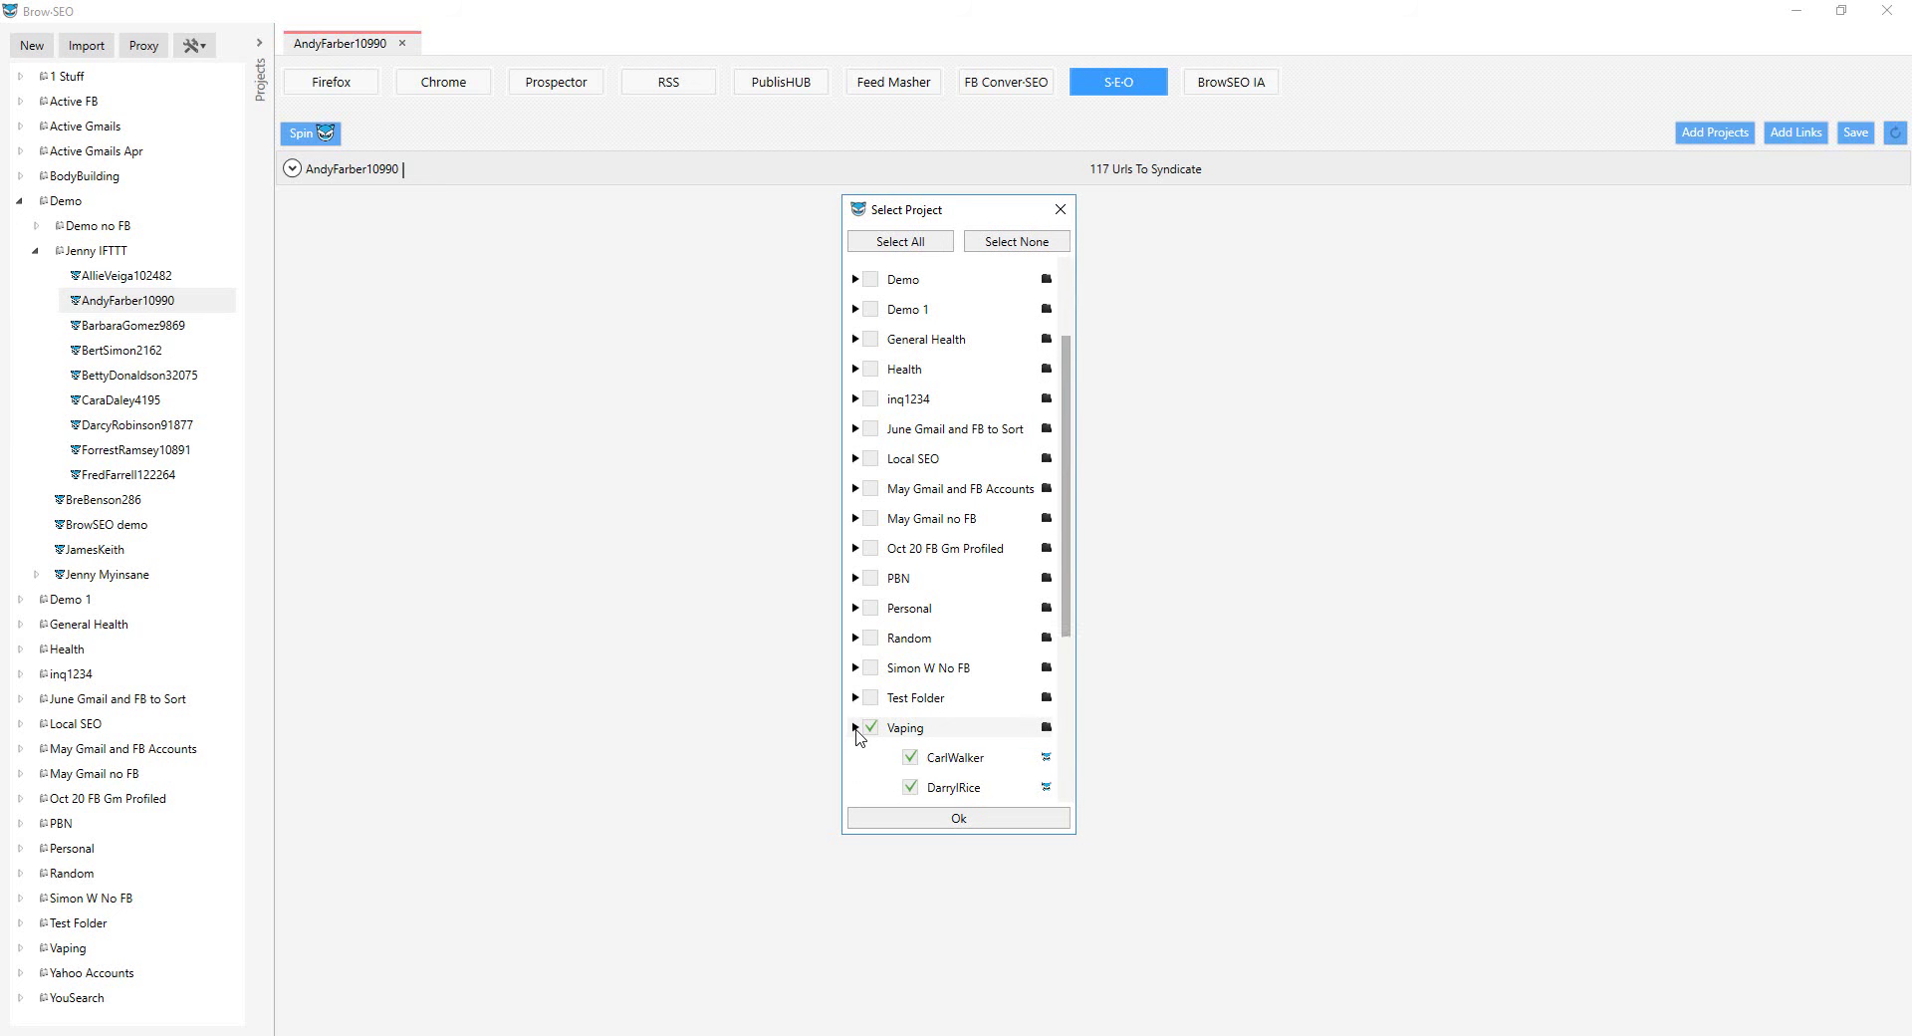
{"action": "left_click", "coordinate": [855, 730]}
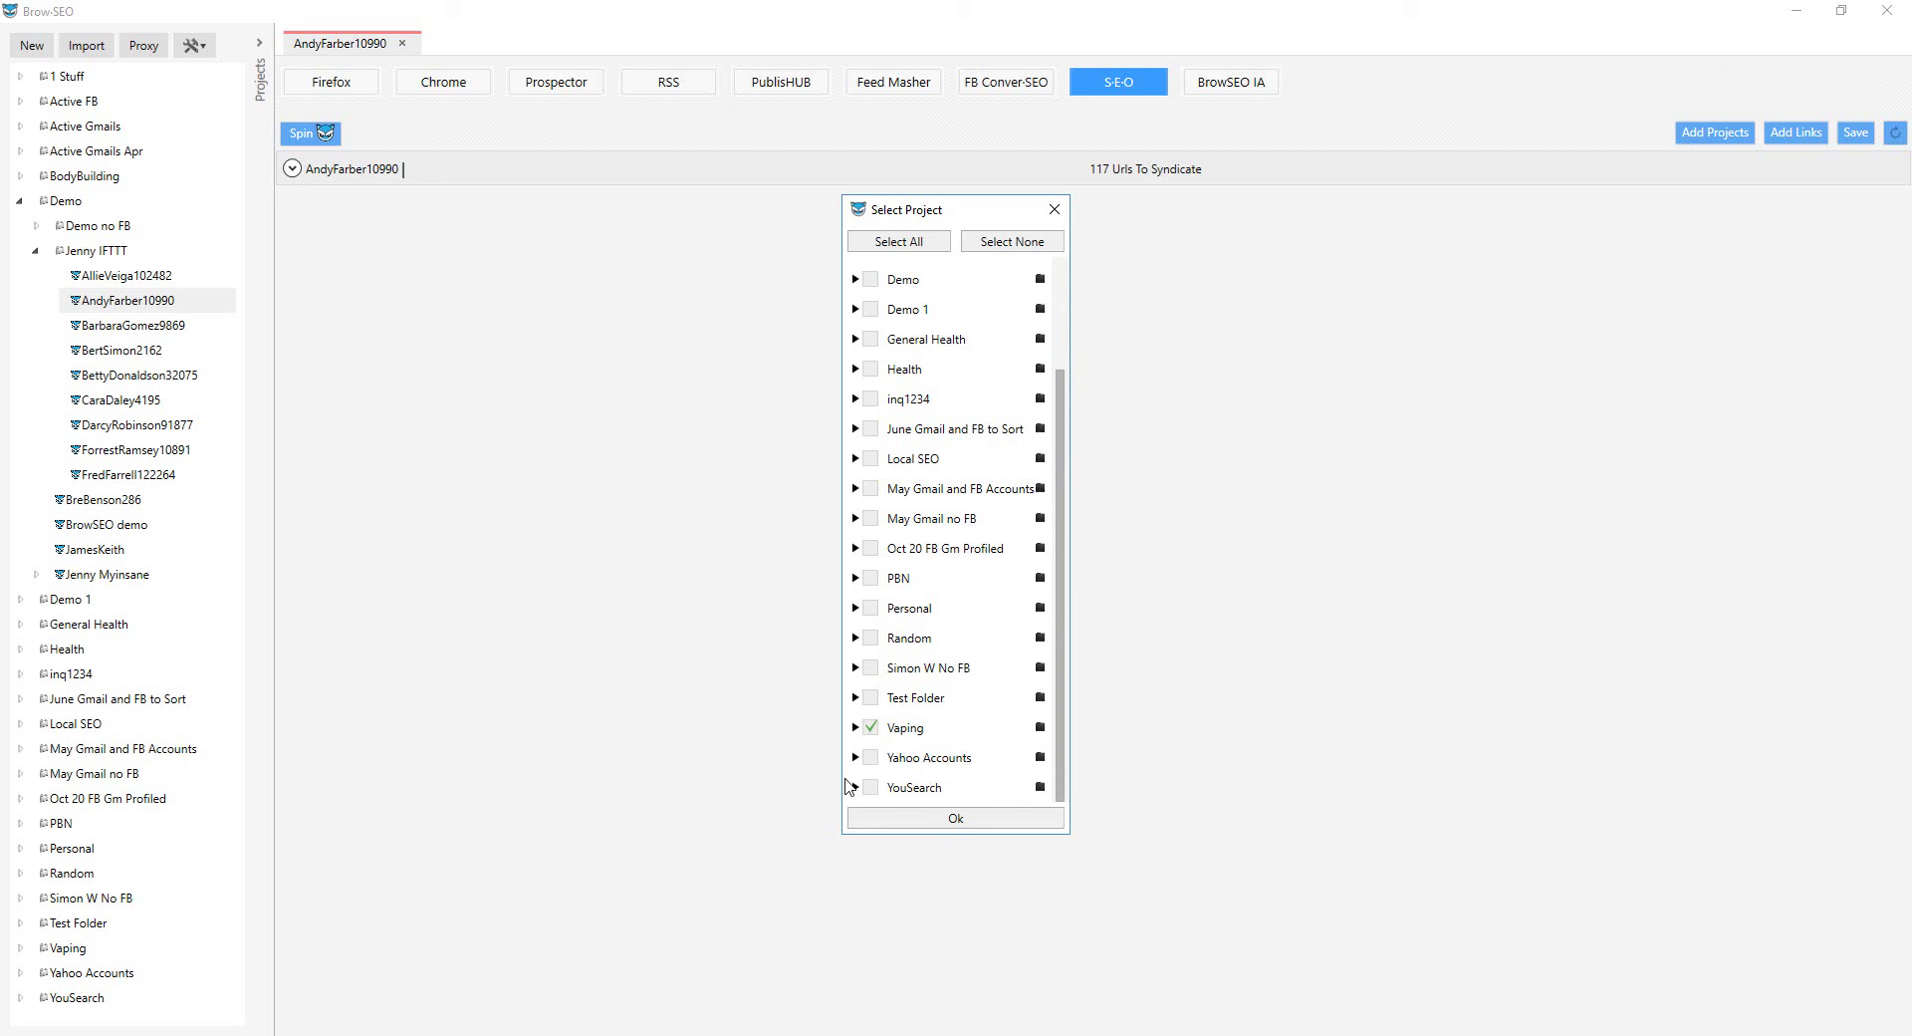
{"action": "left_click", "coordinate": [1054, 211]}
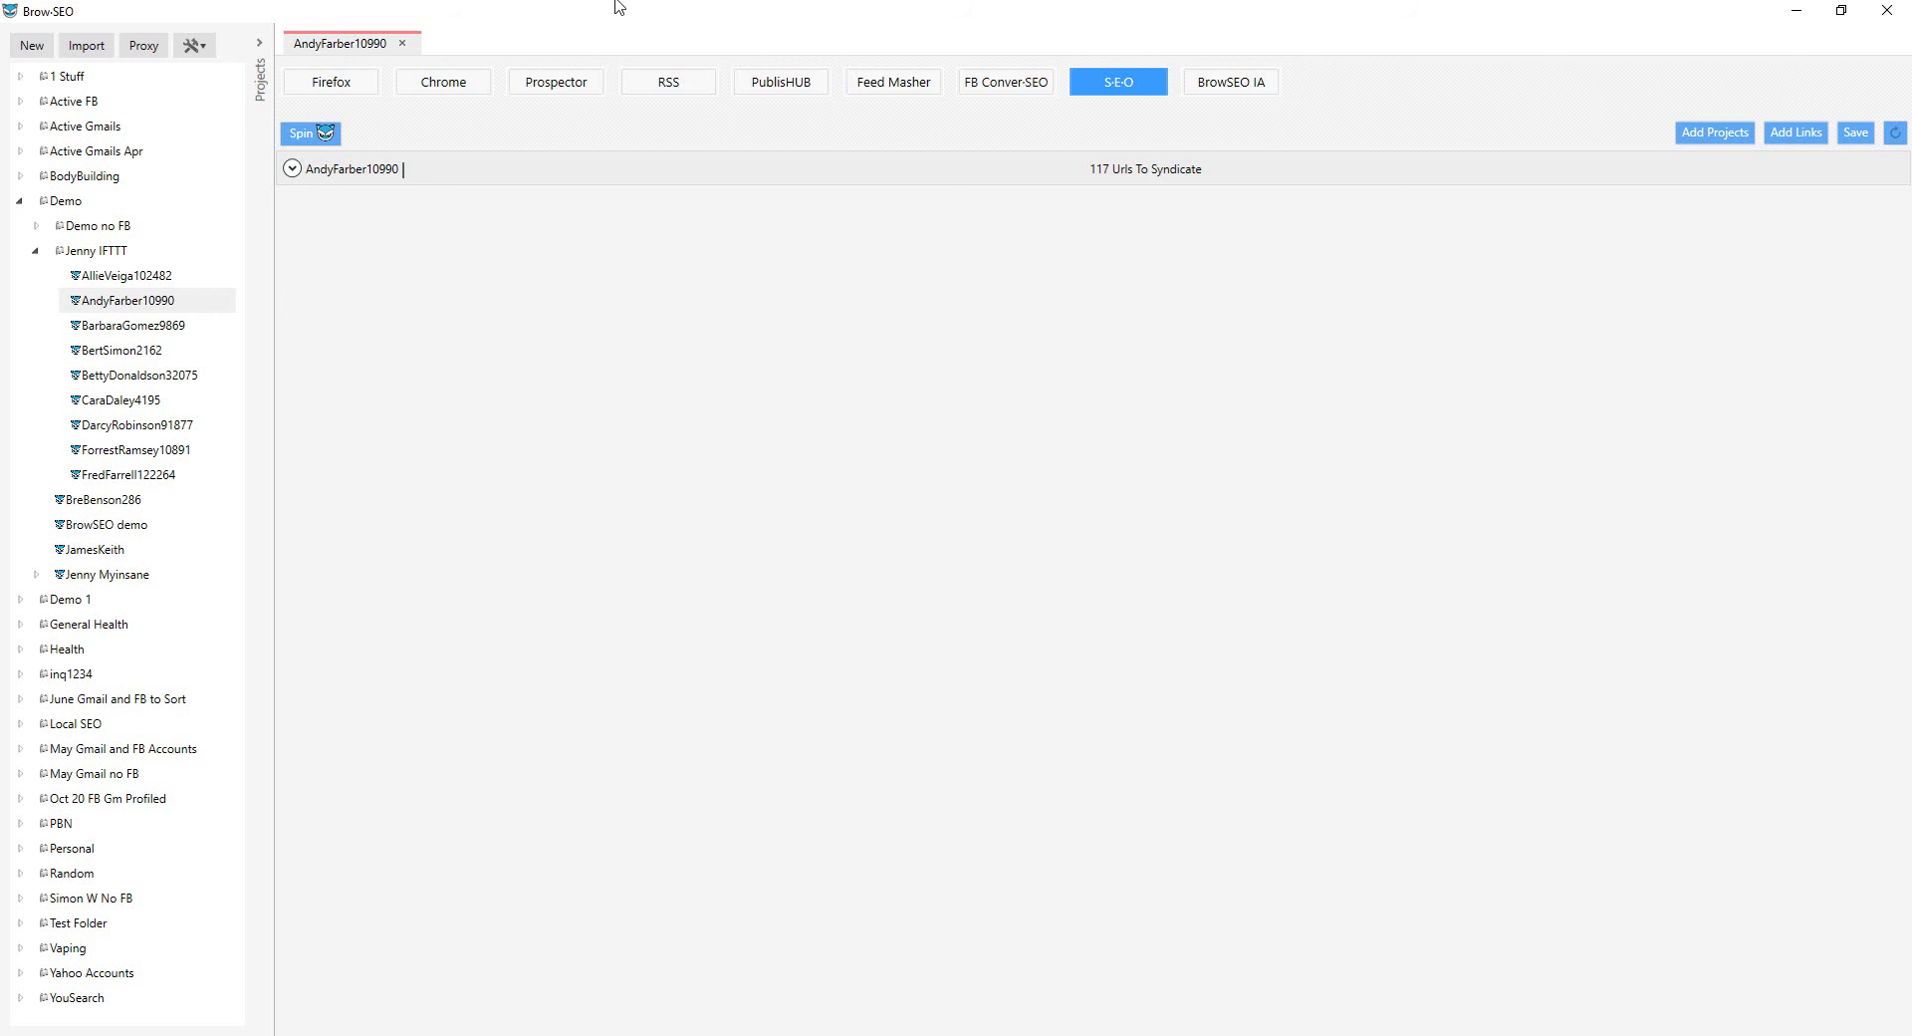
Return to the Firefox view showing the Google API Console OAuth client credentials
{"action": "left_click", "coordinate": [321, 88]}
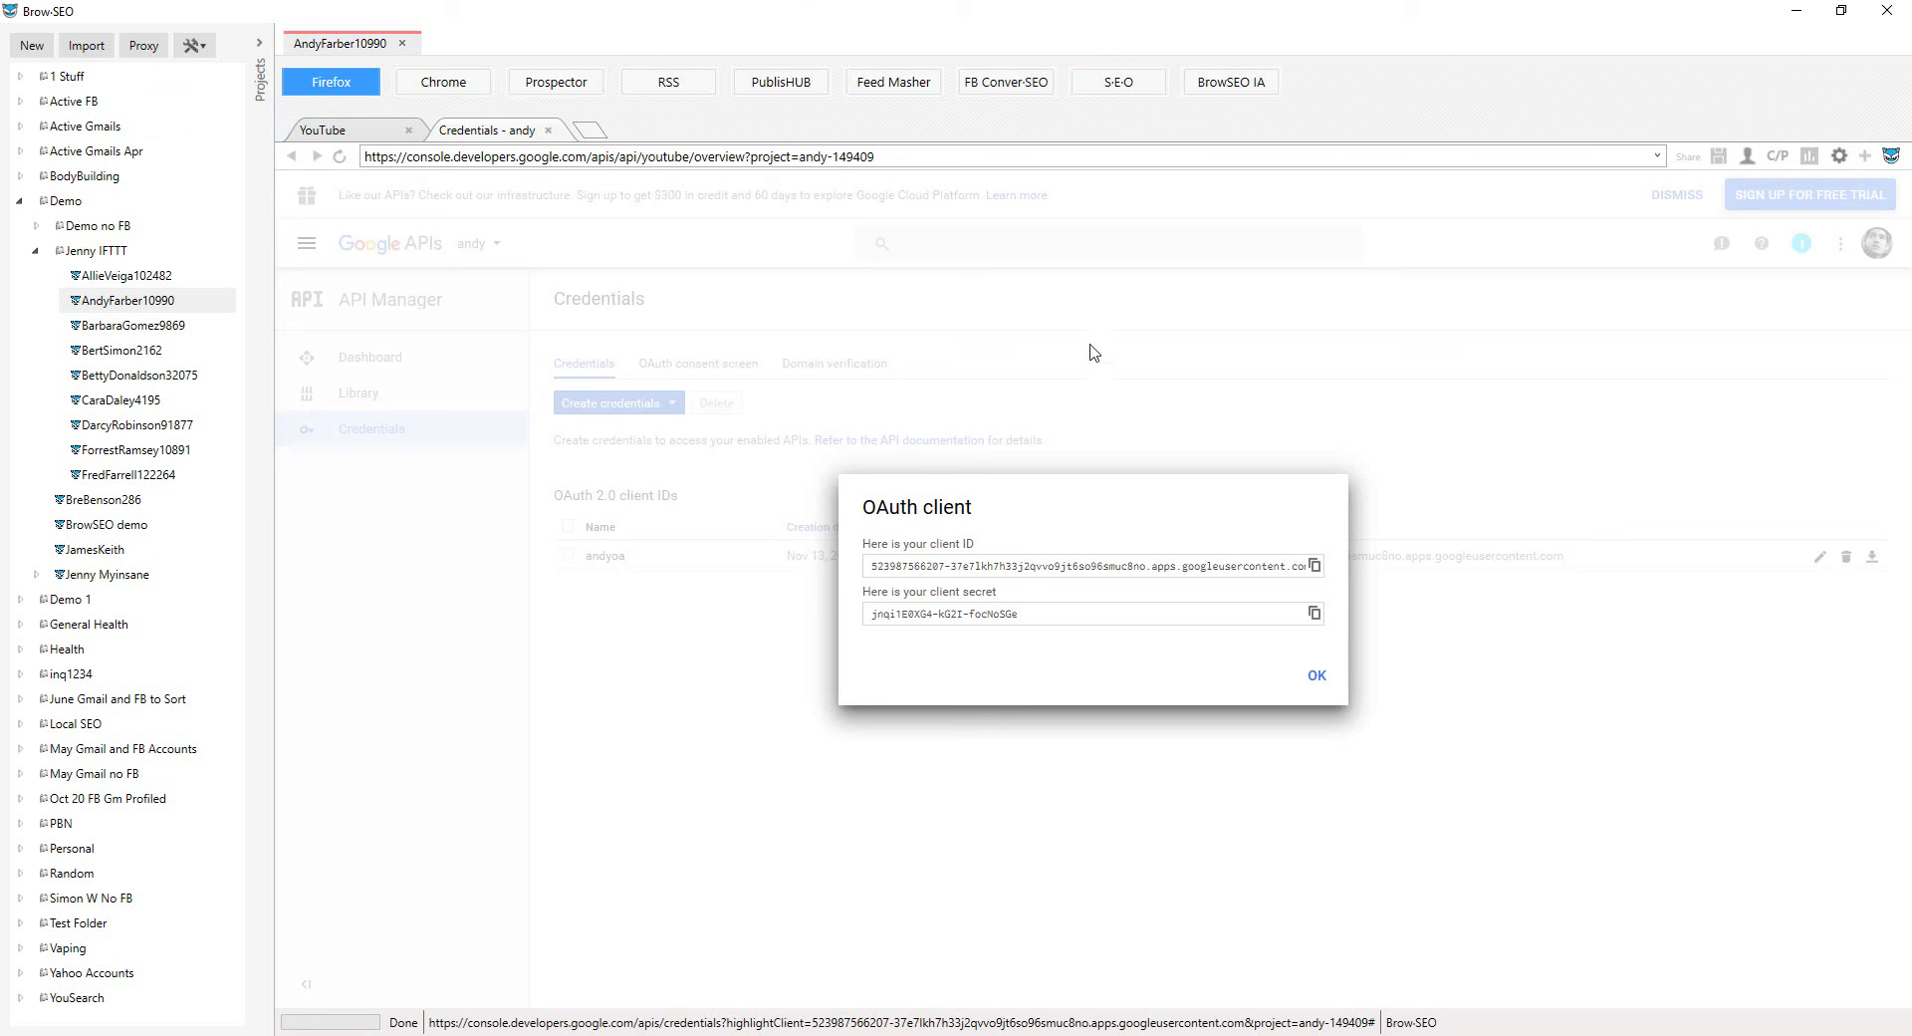